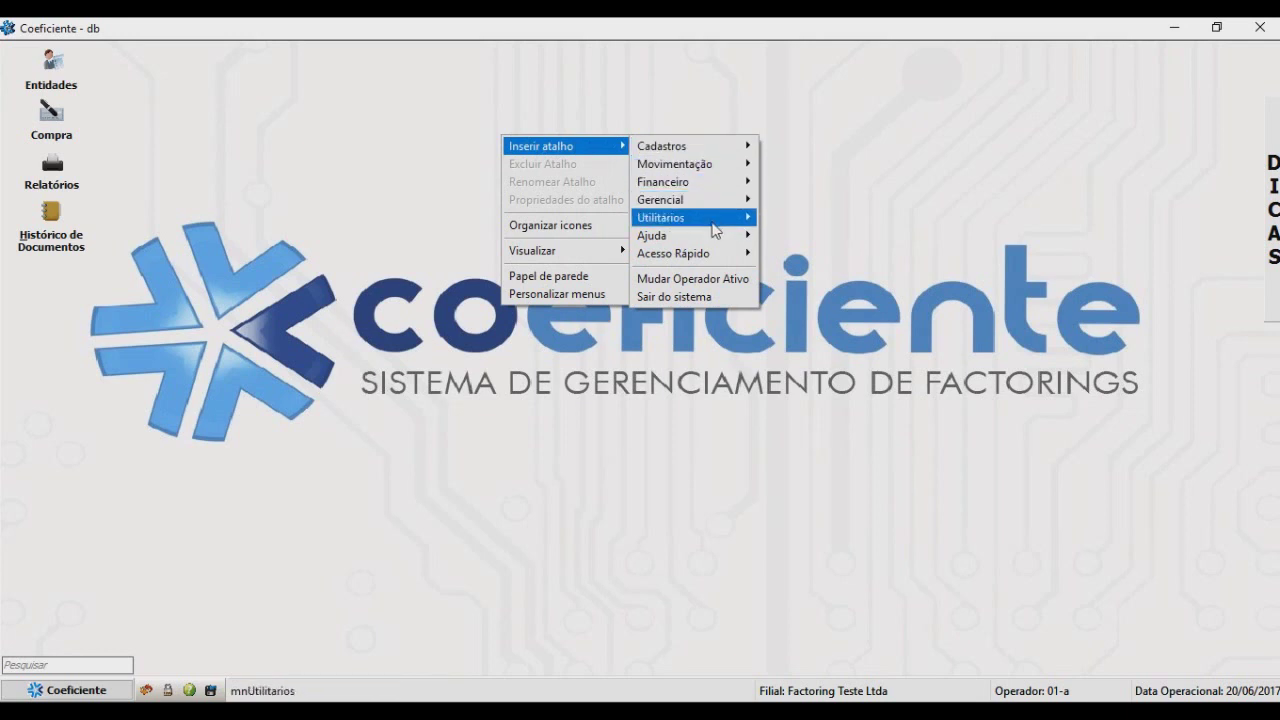
# Insert a desktop shortcut for Conferência Compra from the Gerencial Conferências functions.
pyautogui.moveTo(708, 210)
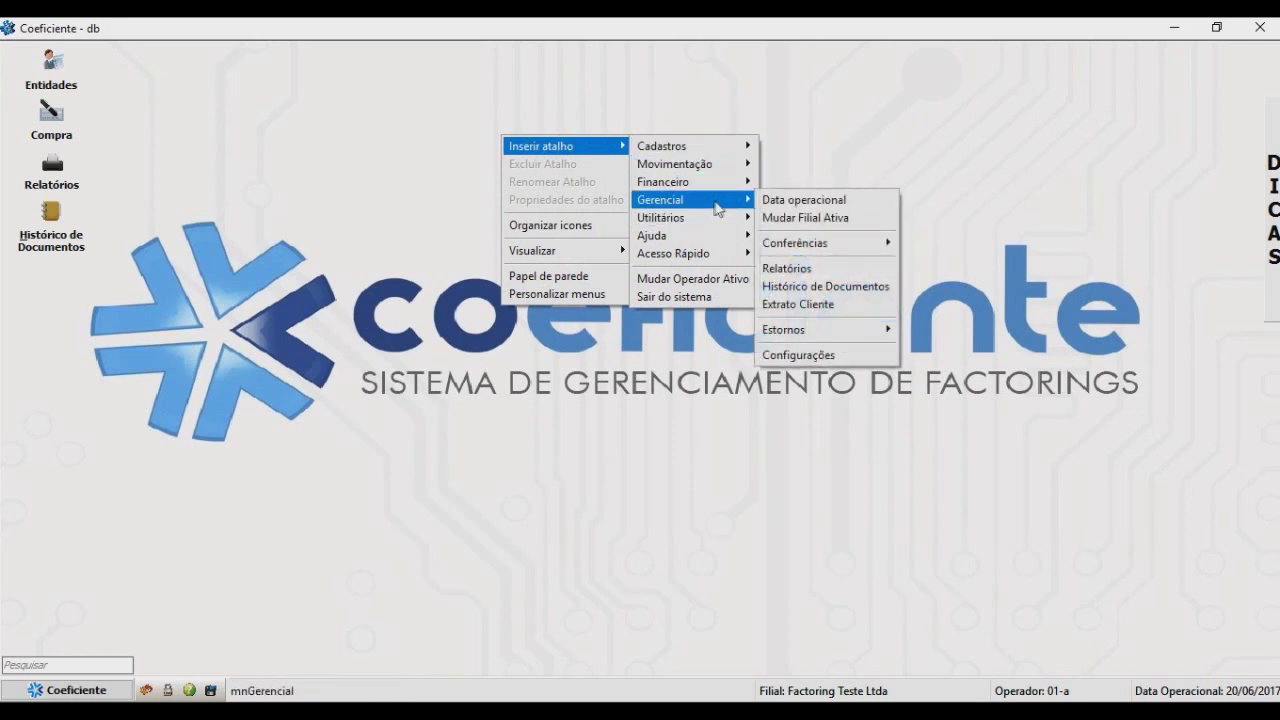
pyautogui.moveTo(805, 245)
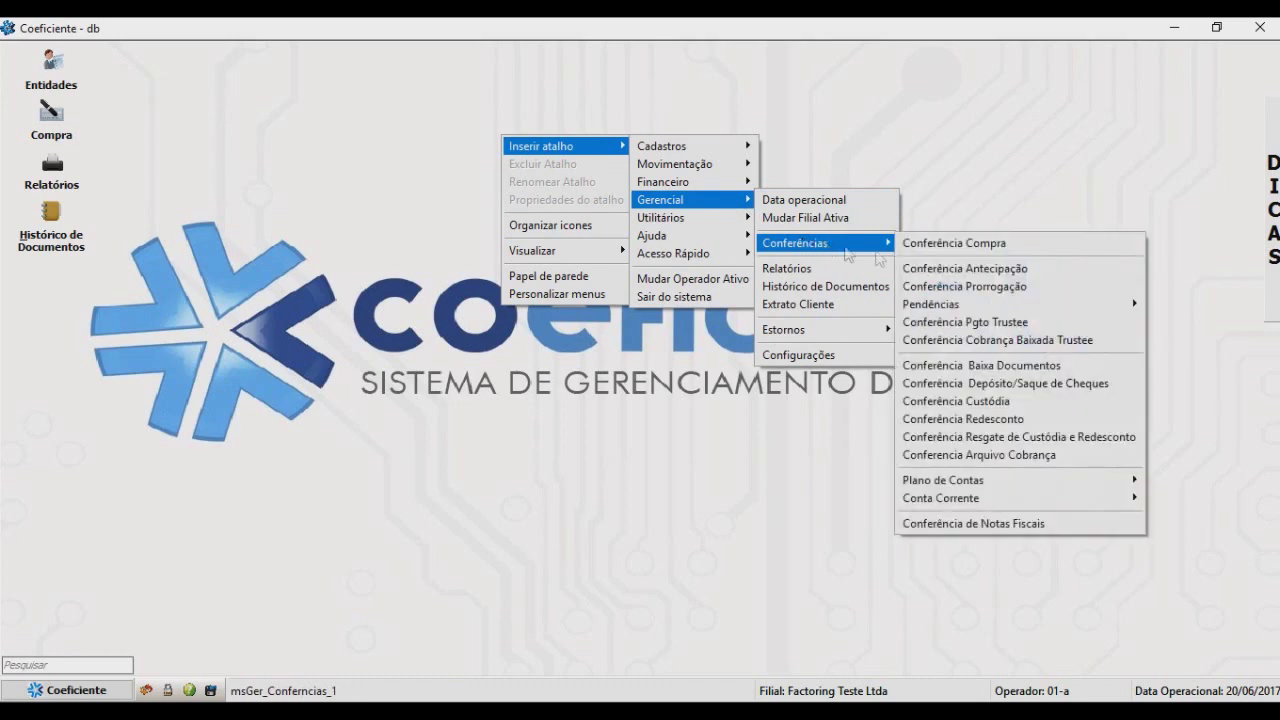
pyautogui.click(931, 244)
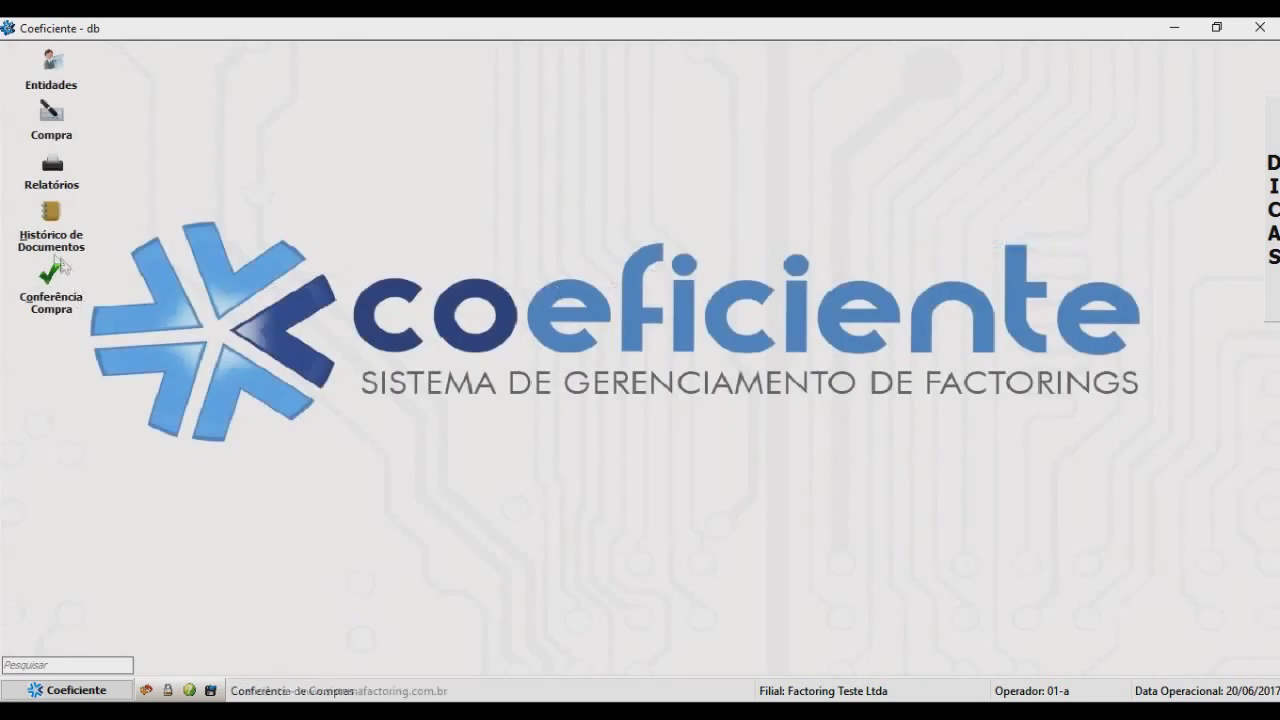
# Change the Conferência Compra shortcut's icon to the dark device with a pen.
pyautogui.rightClick(53, 309)
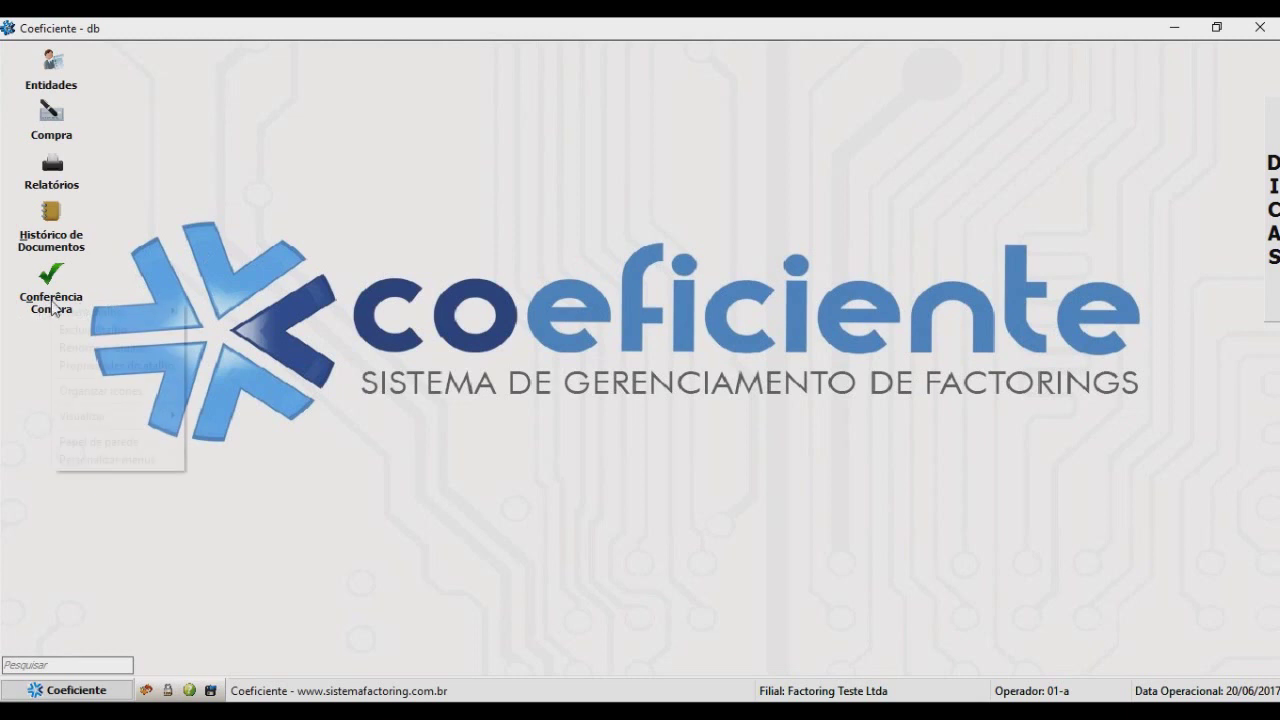
pyautogui.click(142, 366)
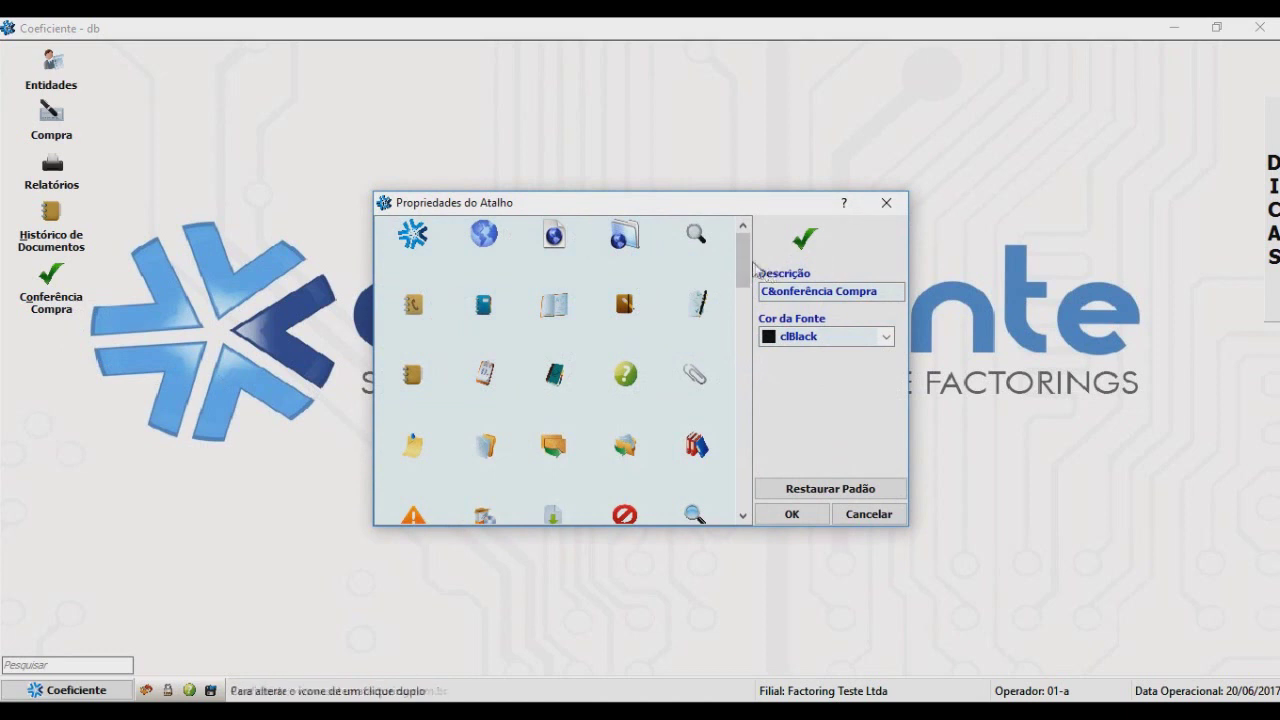
pyautogui.moveTo(743, 258); pyautogui.dragTo(743, 329)
pyautogui.doubleClick(625, 365)
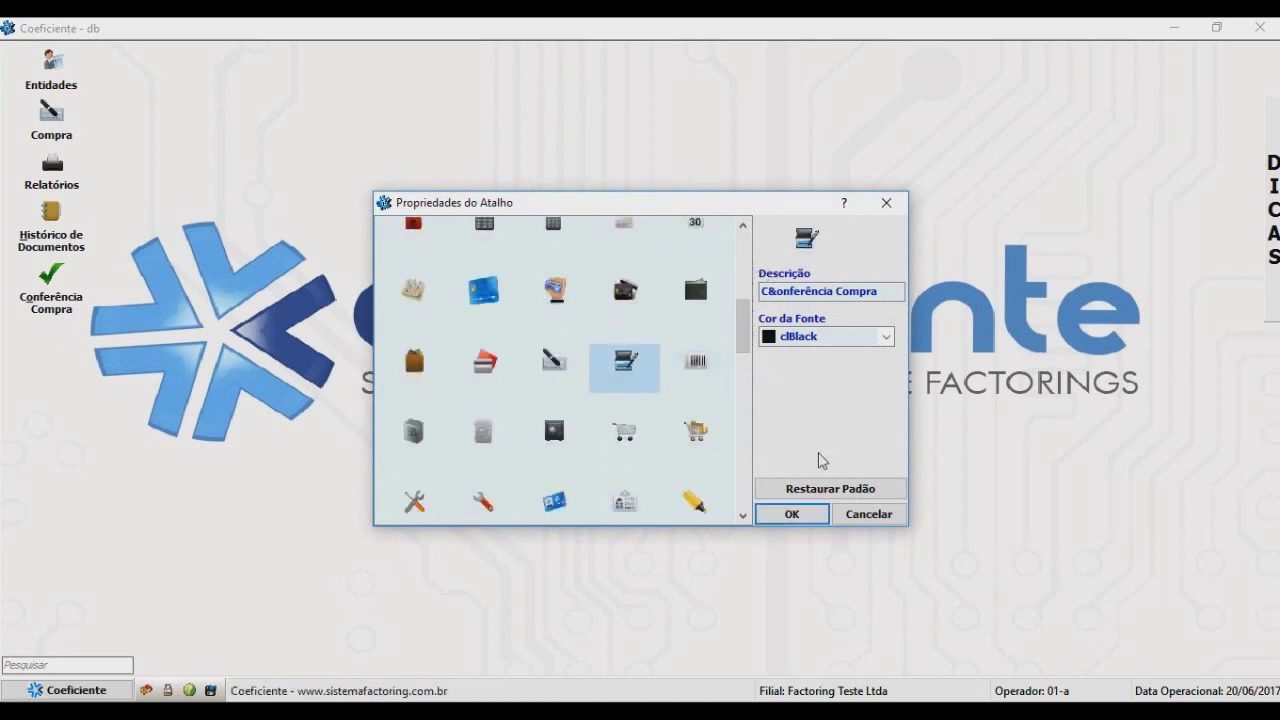
pyautogui.click(792, 515)
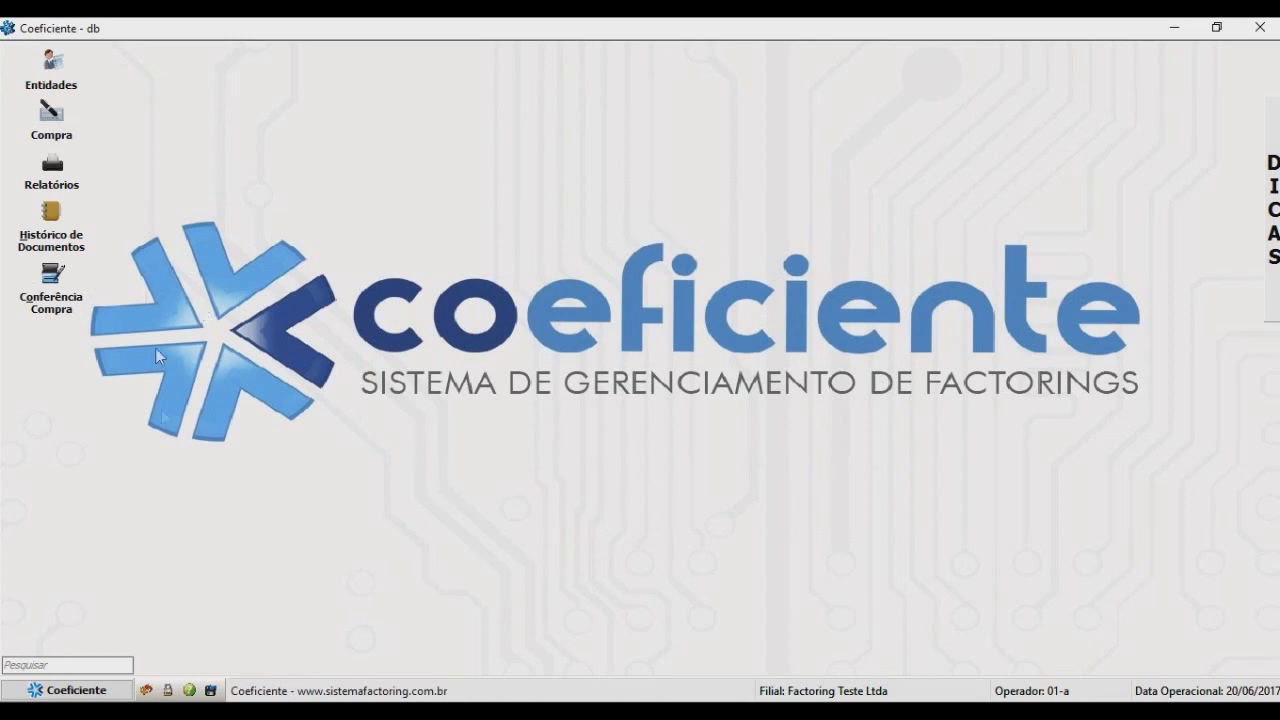
# Switch the display to the standard menu, look through its Cadastros entries, and restore the start menu layout.
pyautogui.click(76, 690)
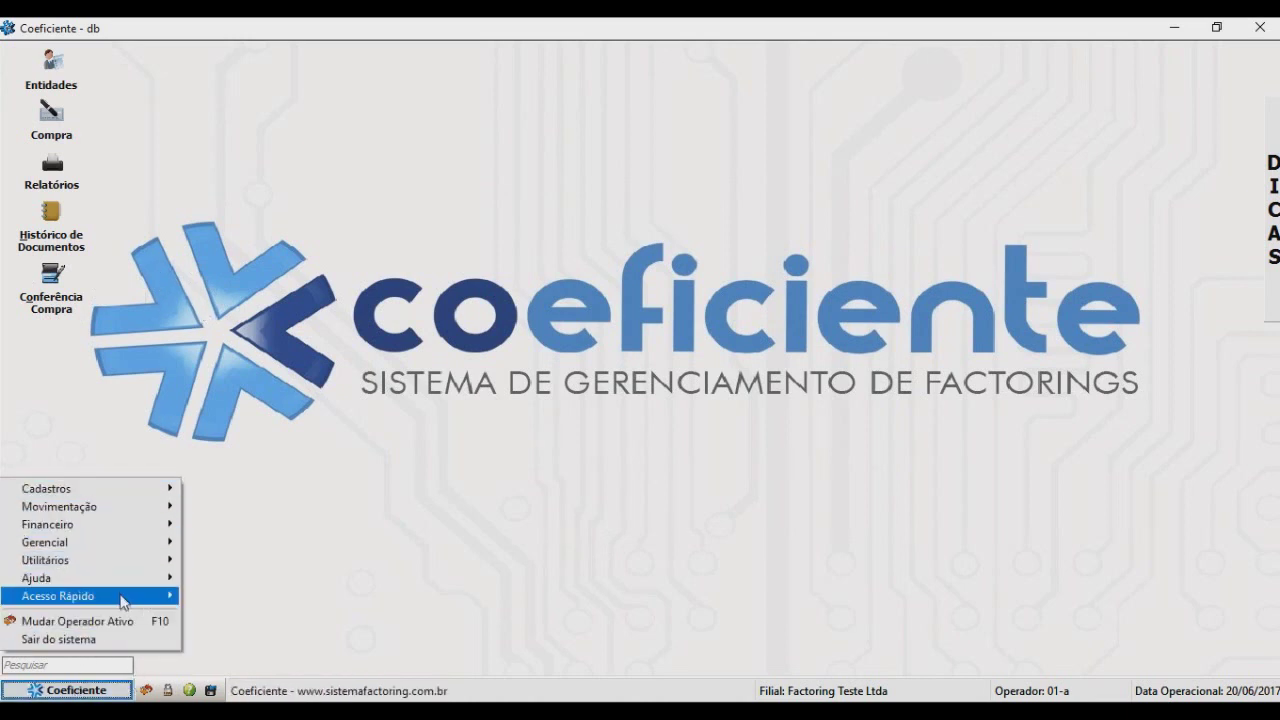
pyautogui.rightClick(482, 298)
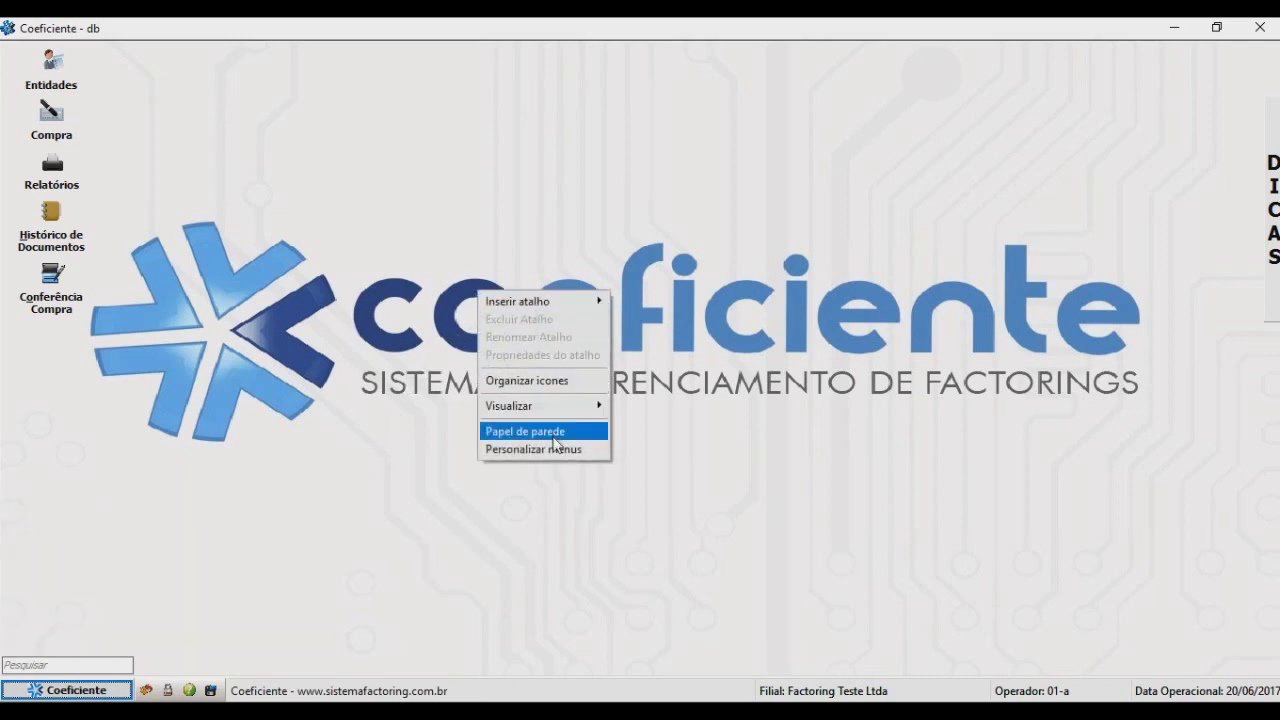
pyautogui.moveTo(590, 407)
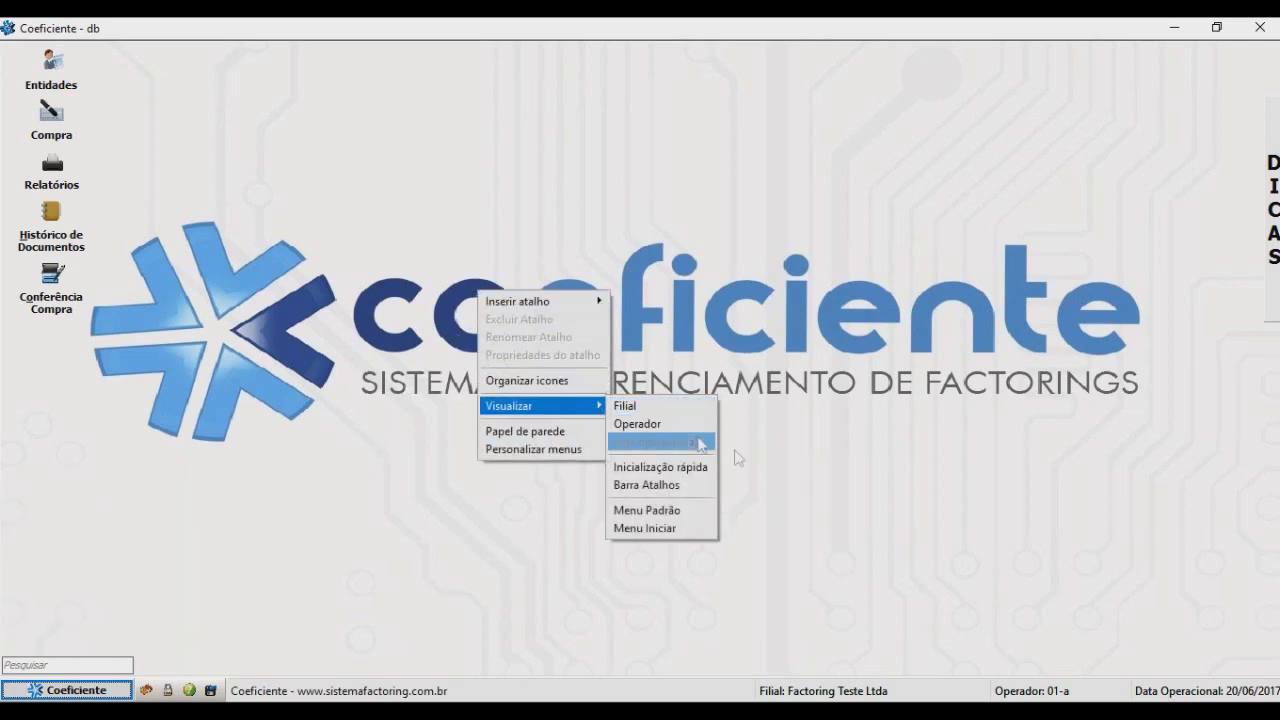
pyautogui.click(660, 510)
pyautogui.click(30, 49)
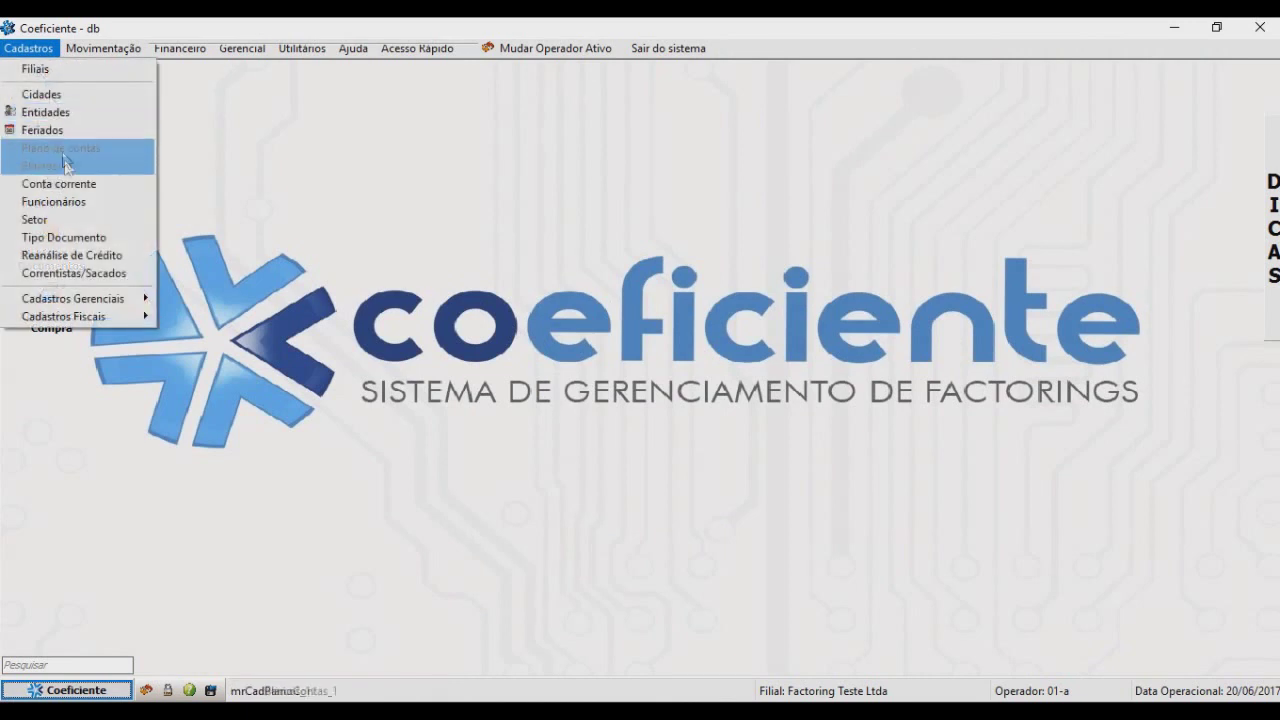
pyautogui.click(531, 256)
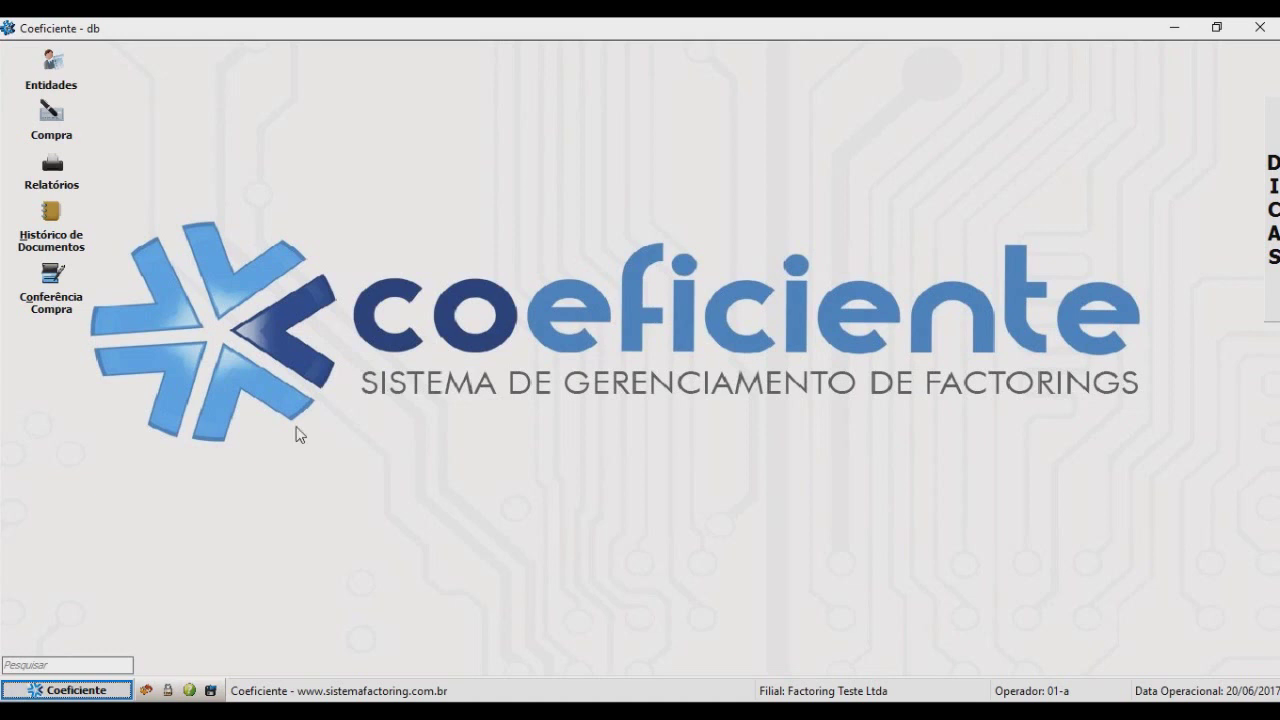
# Change the active operator by logging in with the username and the account password.
pyautogui.click(146, 690)
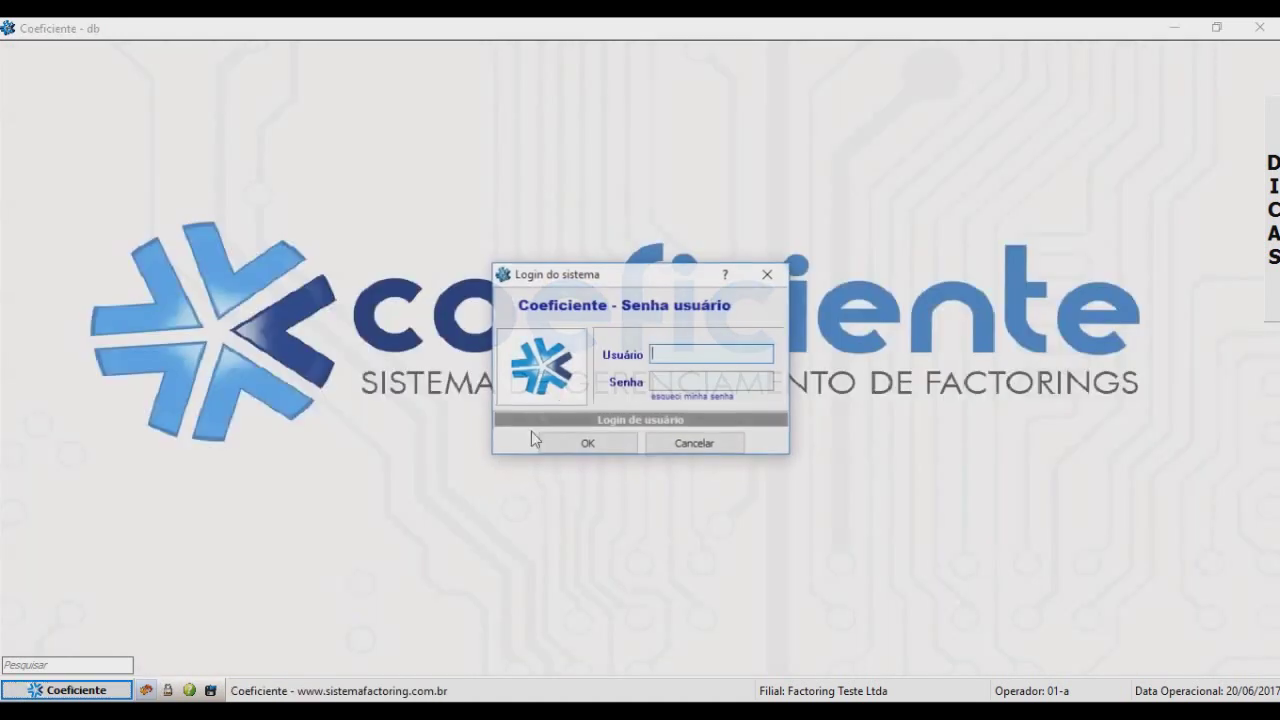
pyautogui.click(663, 382)
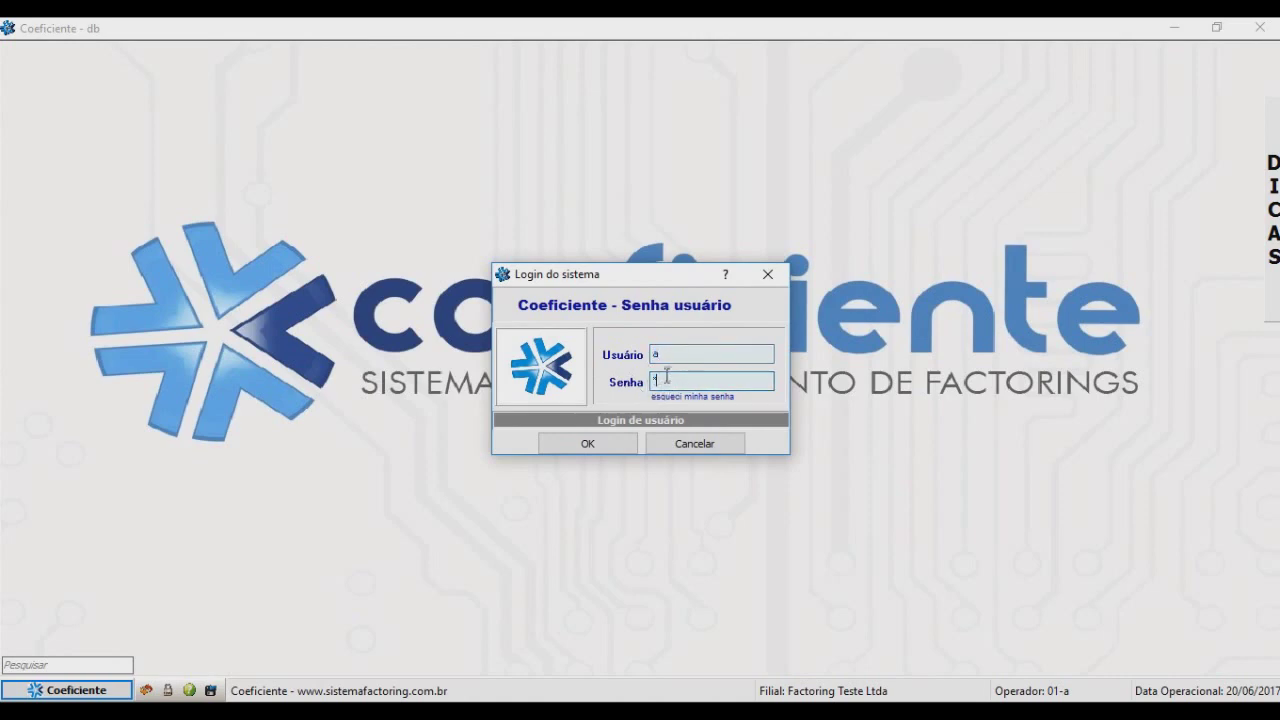
pyautogui.click(623, 443)
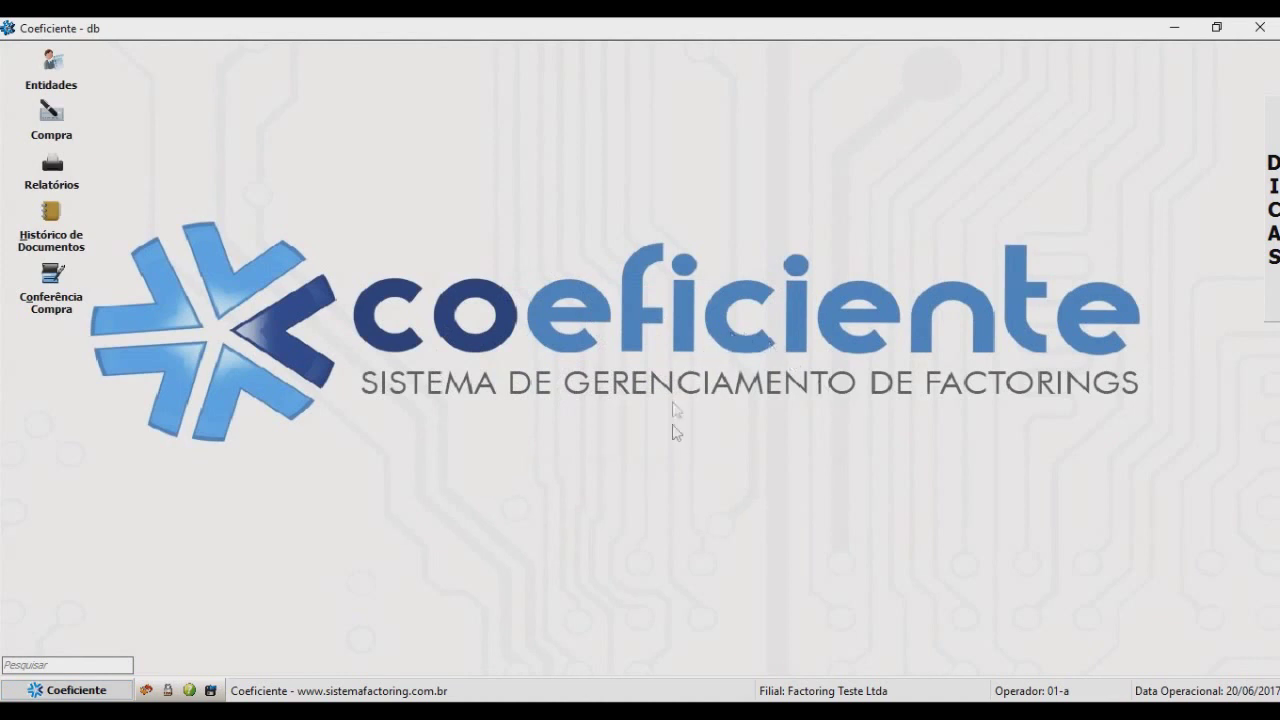
# Open the operator register from the Cadastros functions.
pyautogui.click(67, 690)
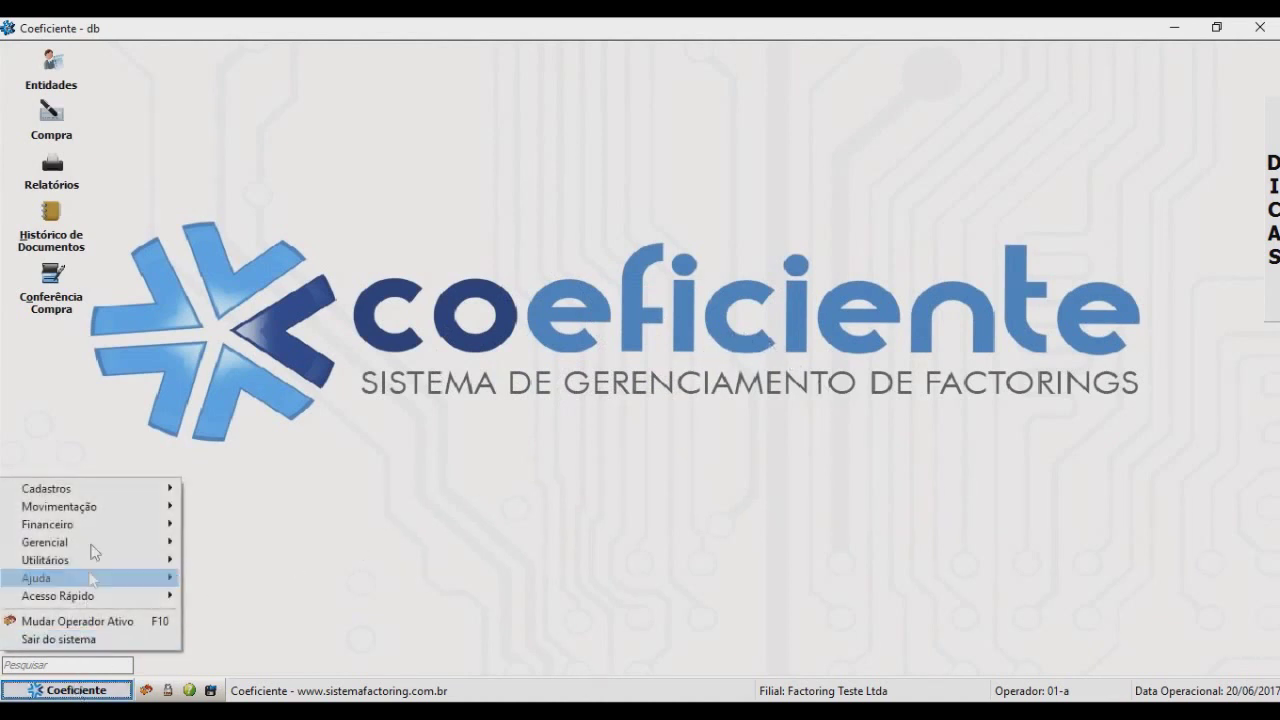
pyautogui.moveTo(46, 488)
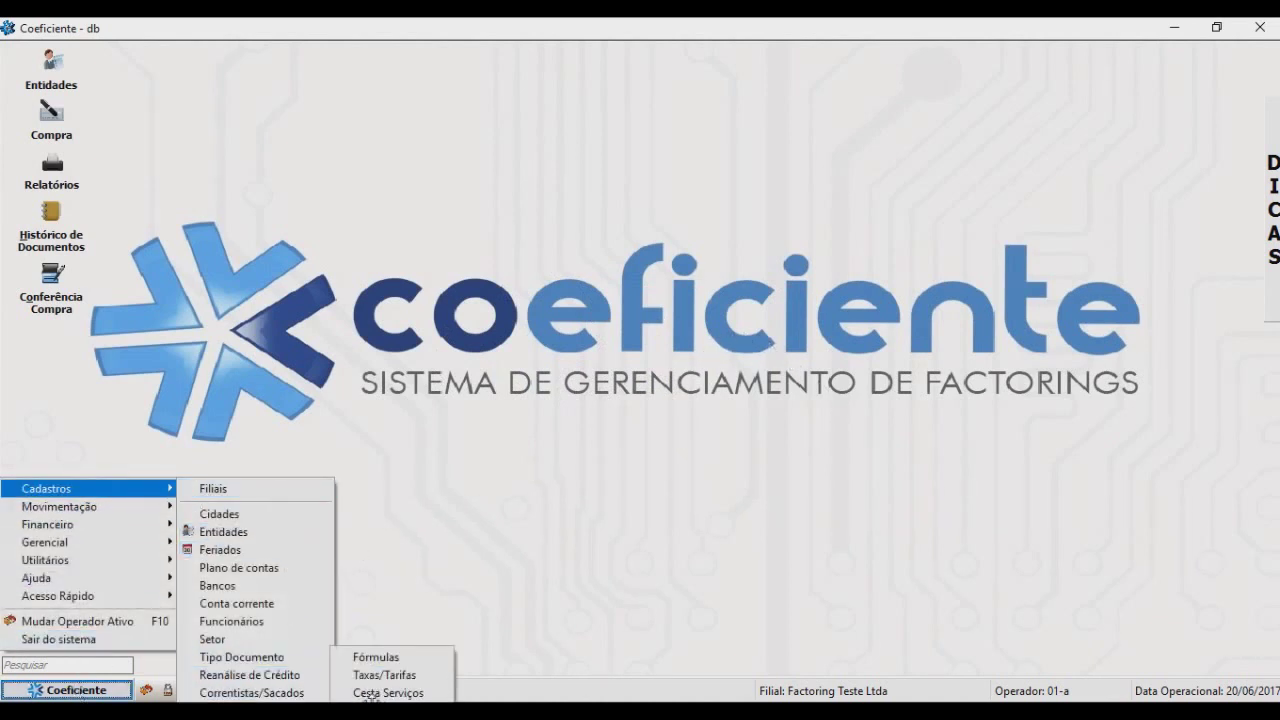
pyautogui.click(372, 697)
pyautogui.click(480, 269)
pyautogui.click(485, 253)
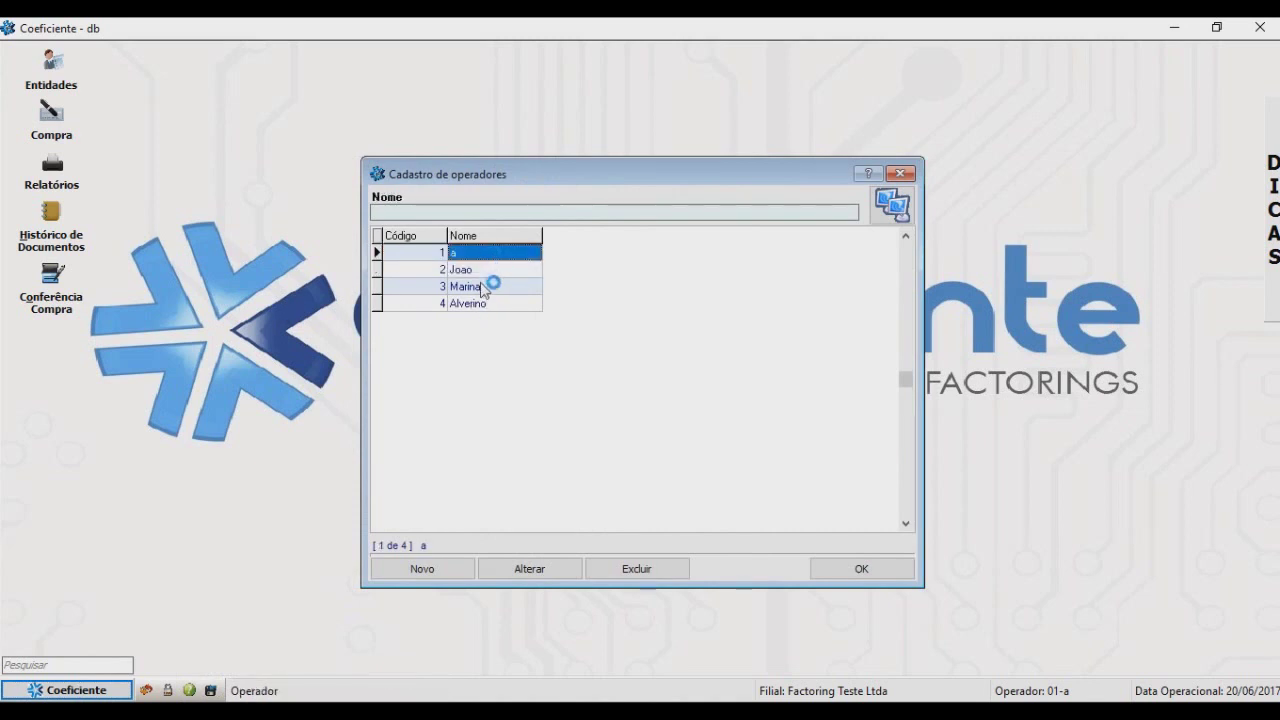
# Select the operator with code 2, open the record for alteration, and close the operator register.
pyautogui.click(478, 269)
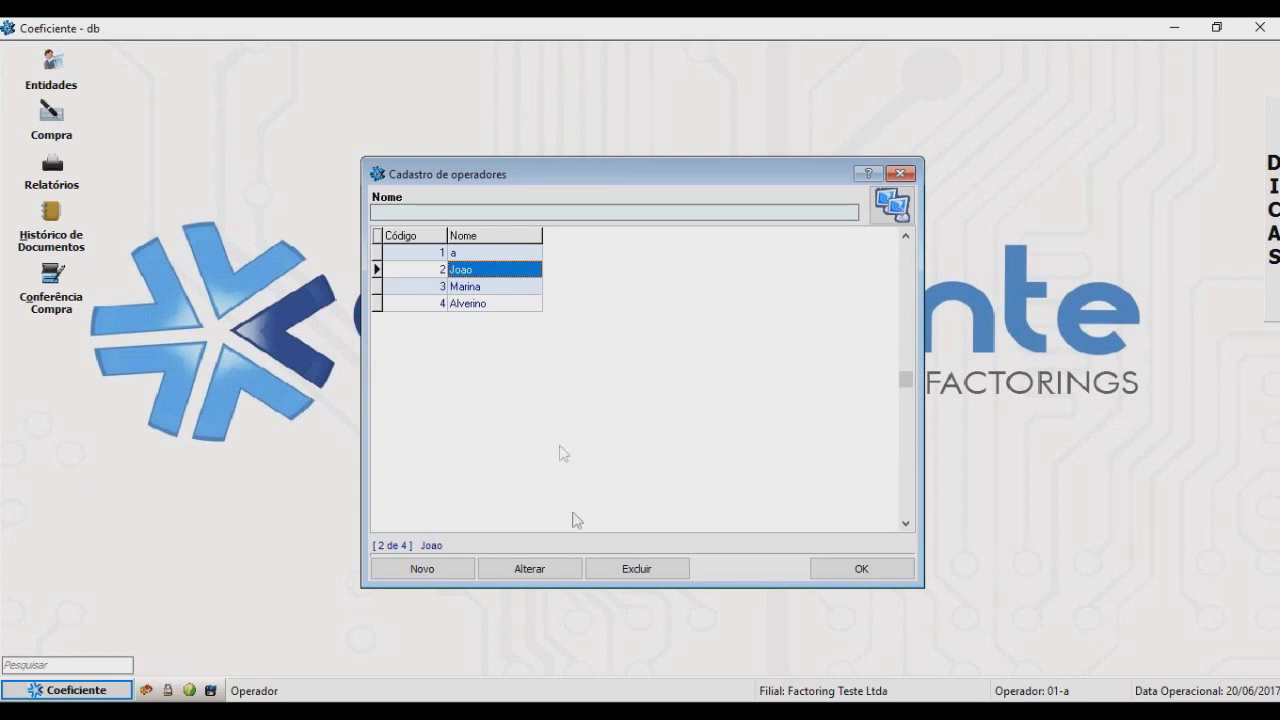
pyautogui.click(542, 565)
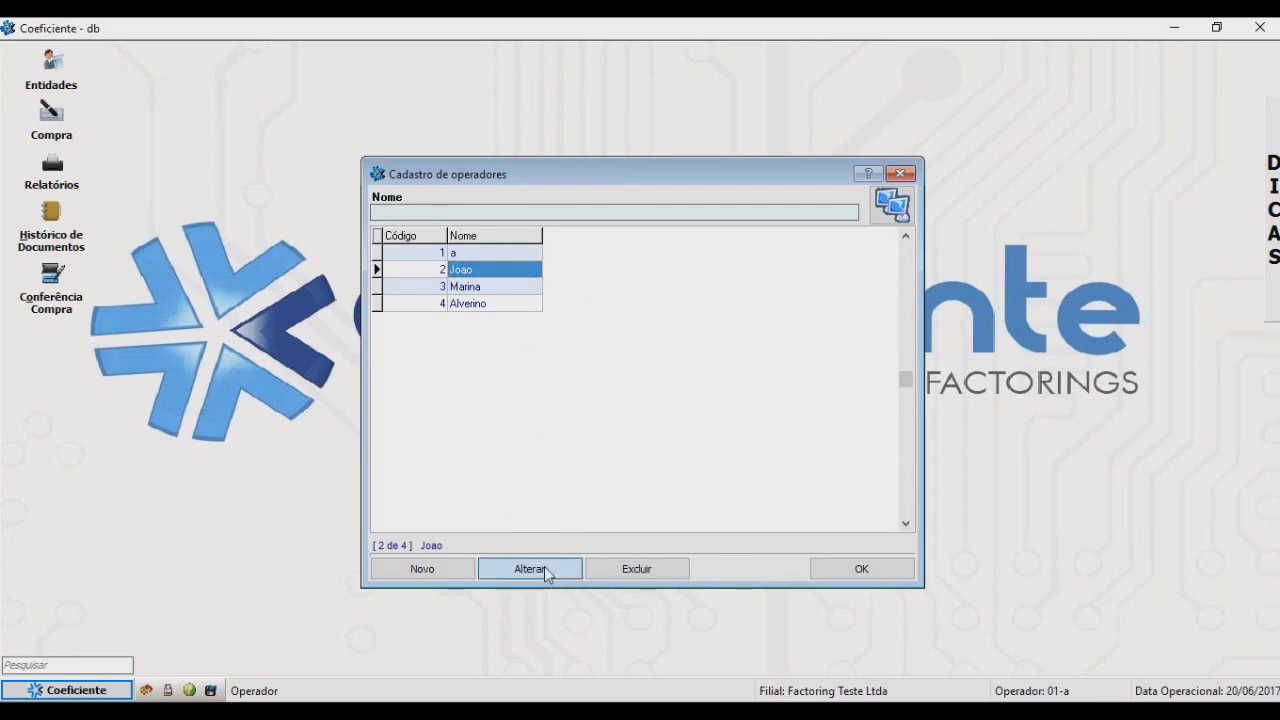
pyautogui.click(916, 554)
pyautogui.click(890, 569)
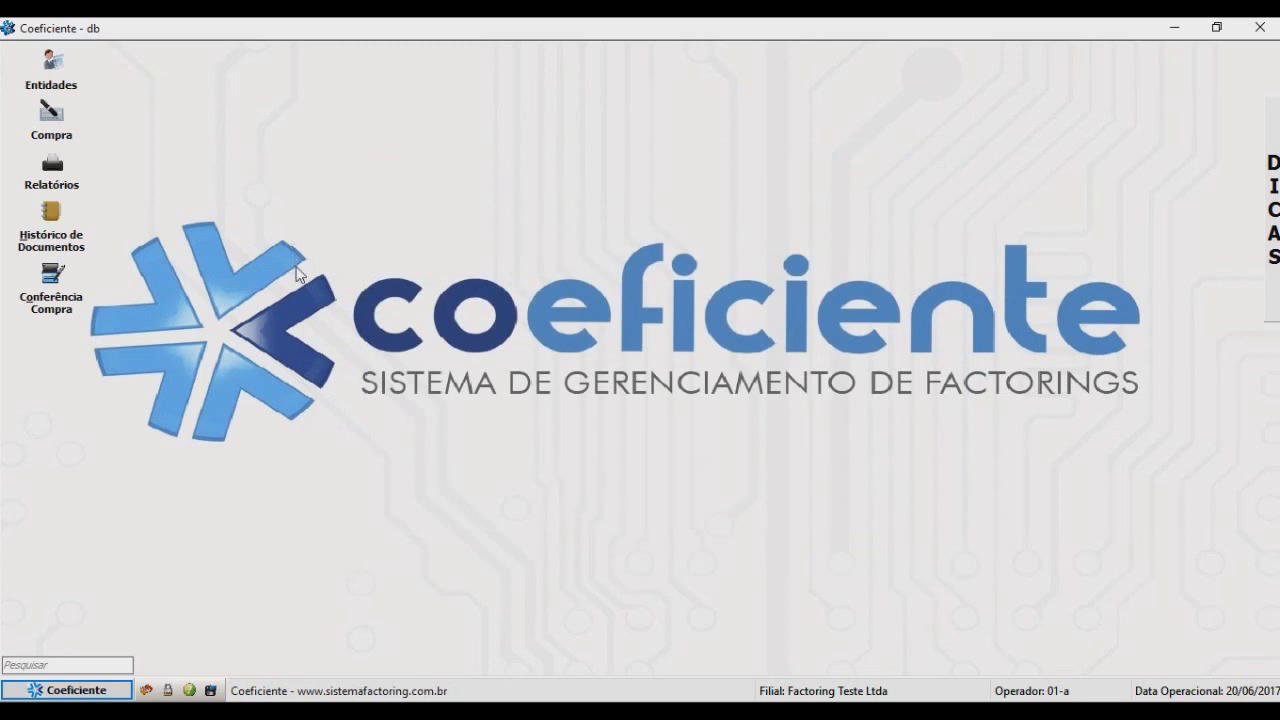
# Start a new purchase operation and choose Tridente Incorporações S.A. as its client.
pyautogui.click(40, 118)
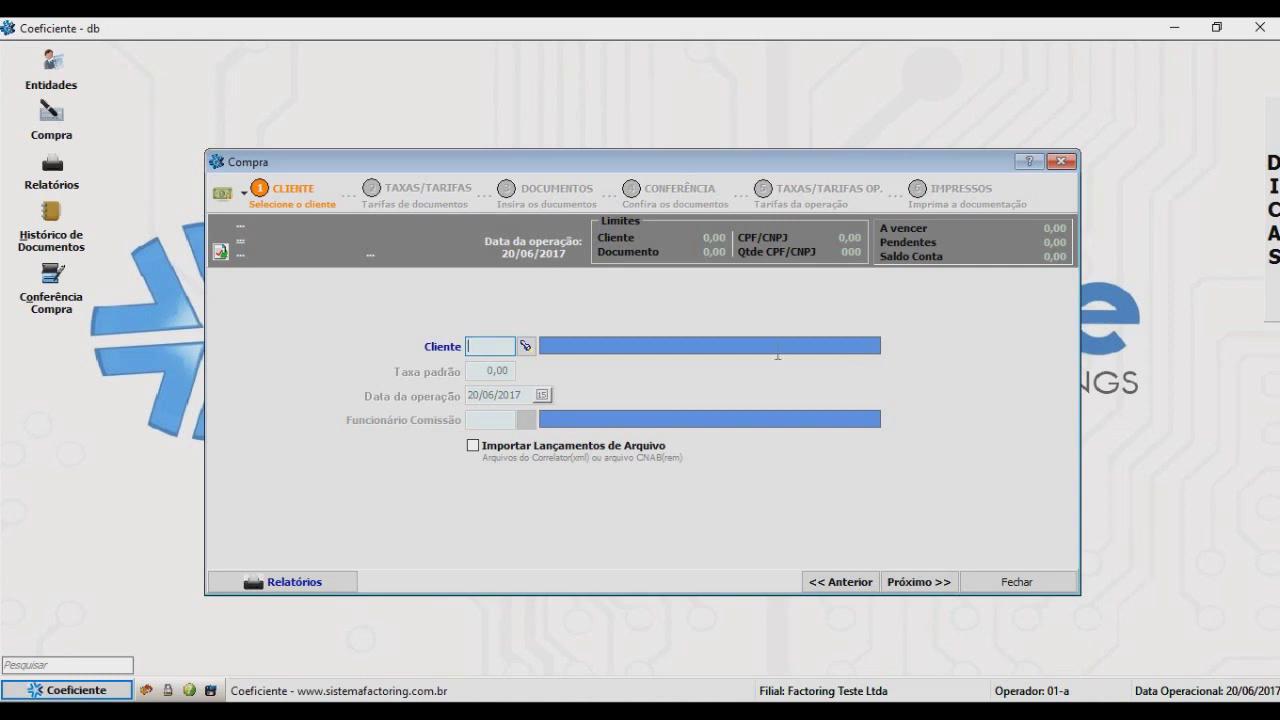
pyautogui.click(526, 347)
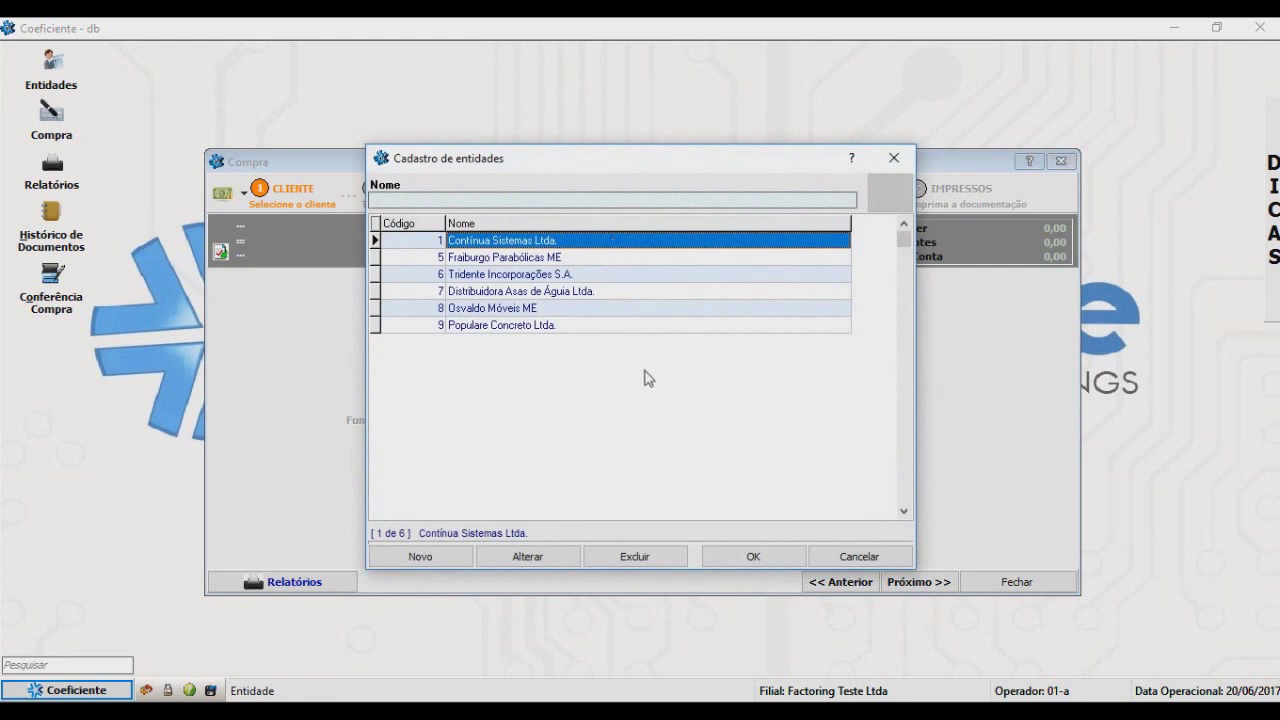
pyautogui.click(526, 277)
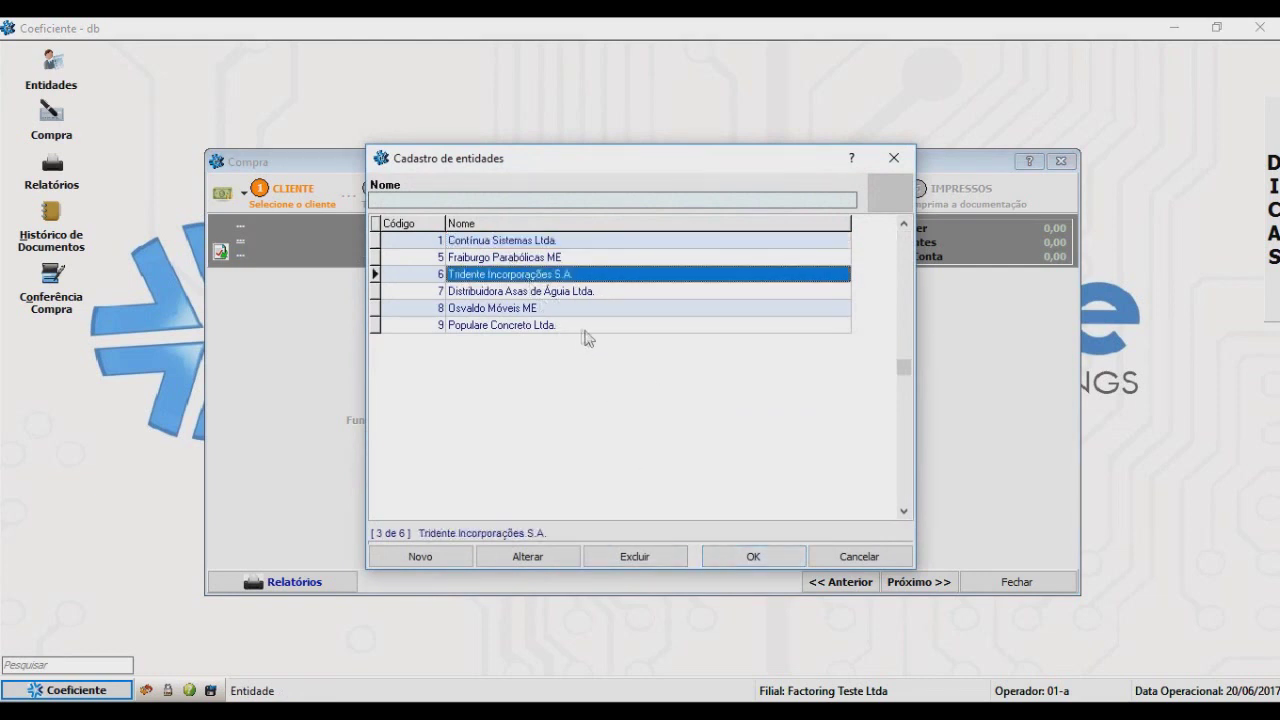
pyautogui.click(566, 241)
pyautogui.click(752, 557)
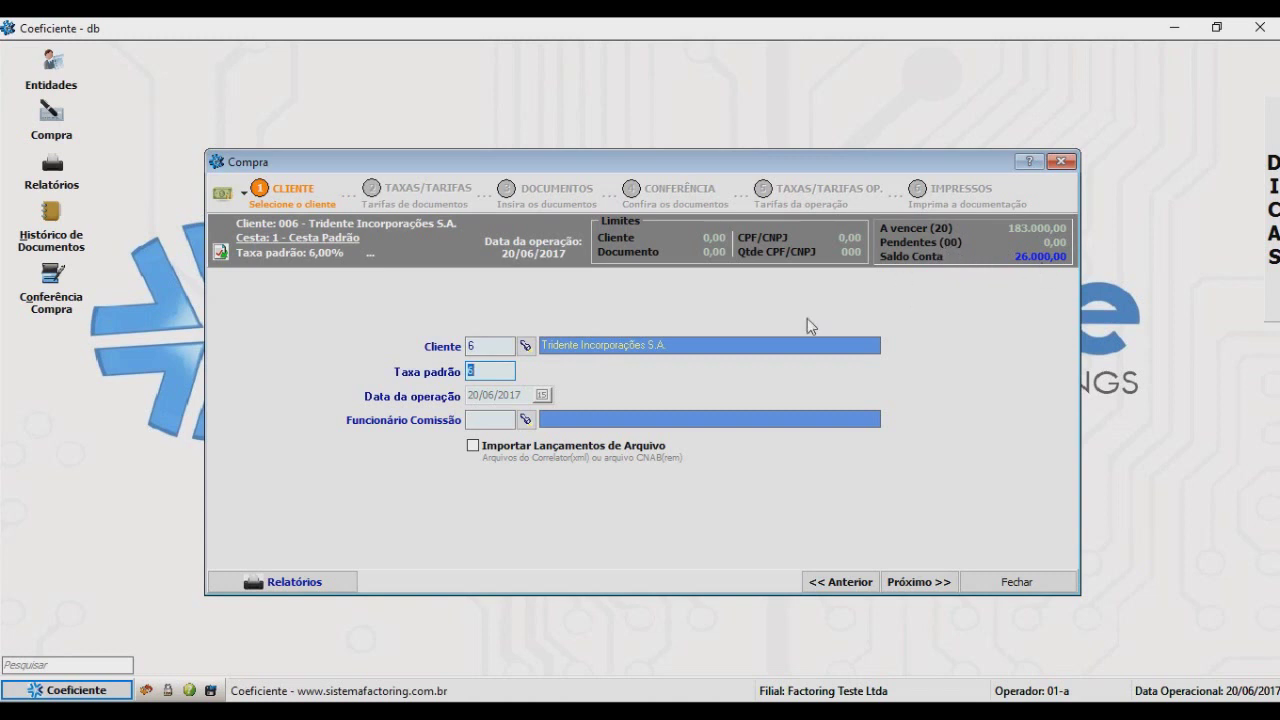
# View the client's report of documents to fall due, listed by due date, and close it.
pyautogui.click(945, 230)
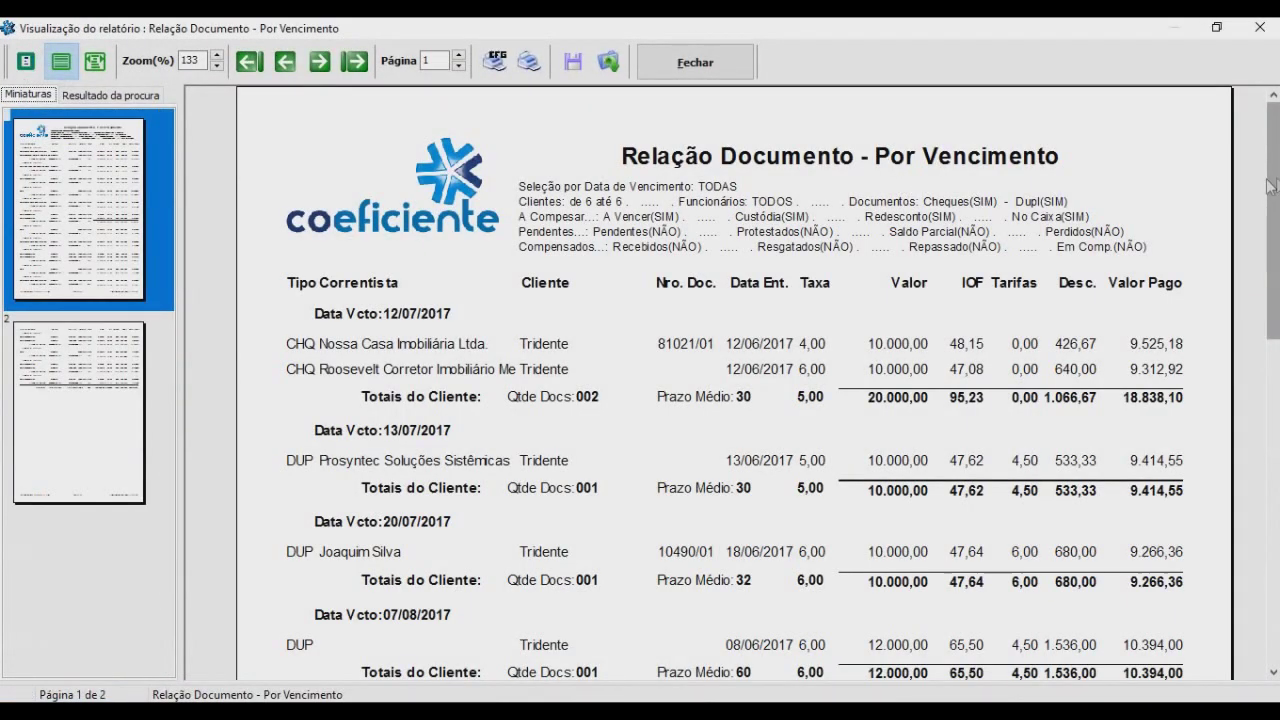
pyautogui.moveTo(1273, 220); pyautogui.dragTo(1273, 100)
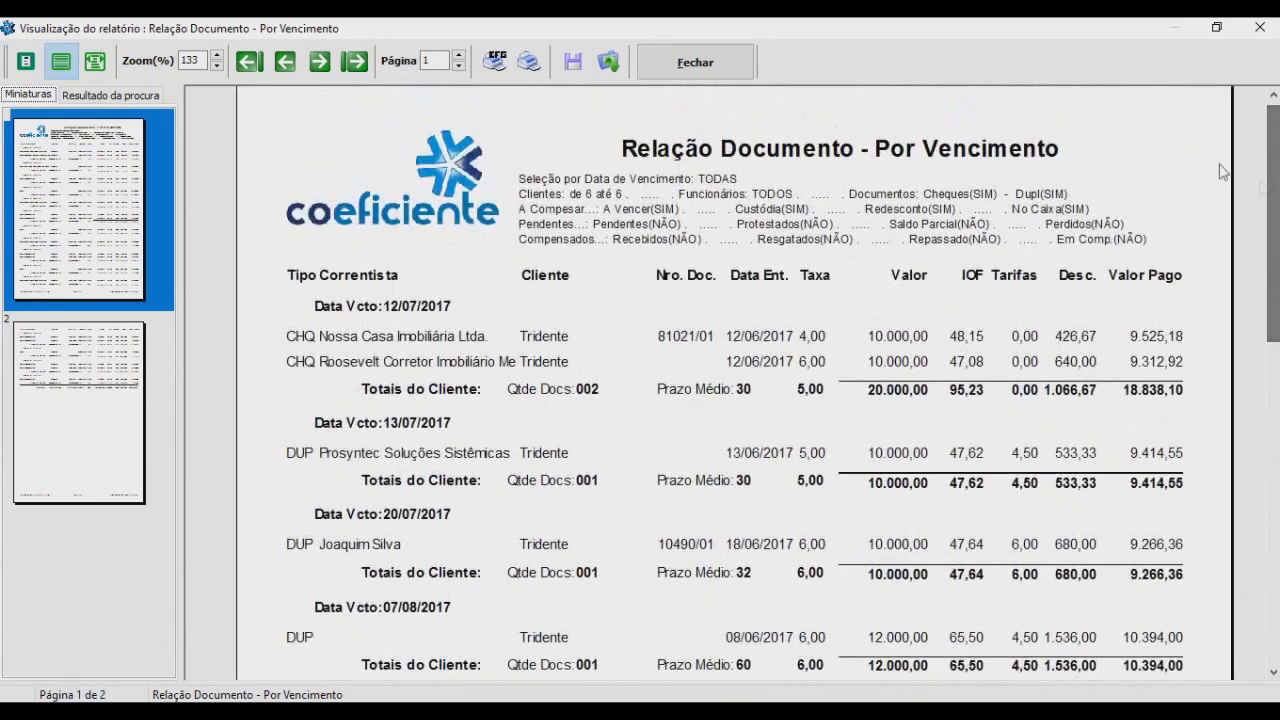
pyautogui.click(695, 62)
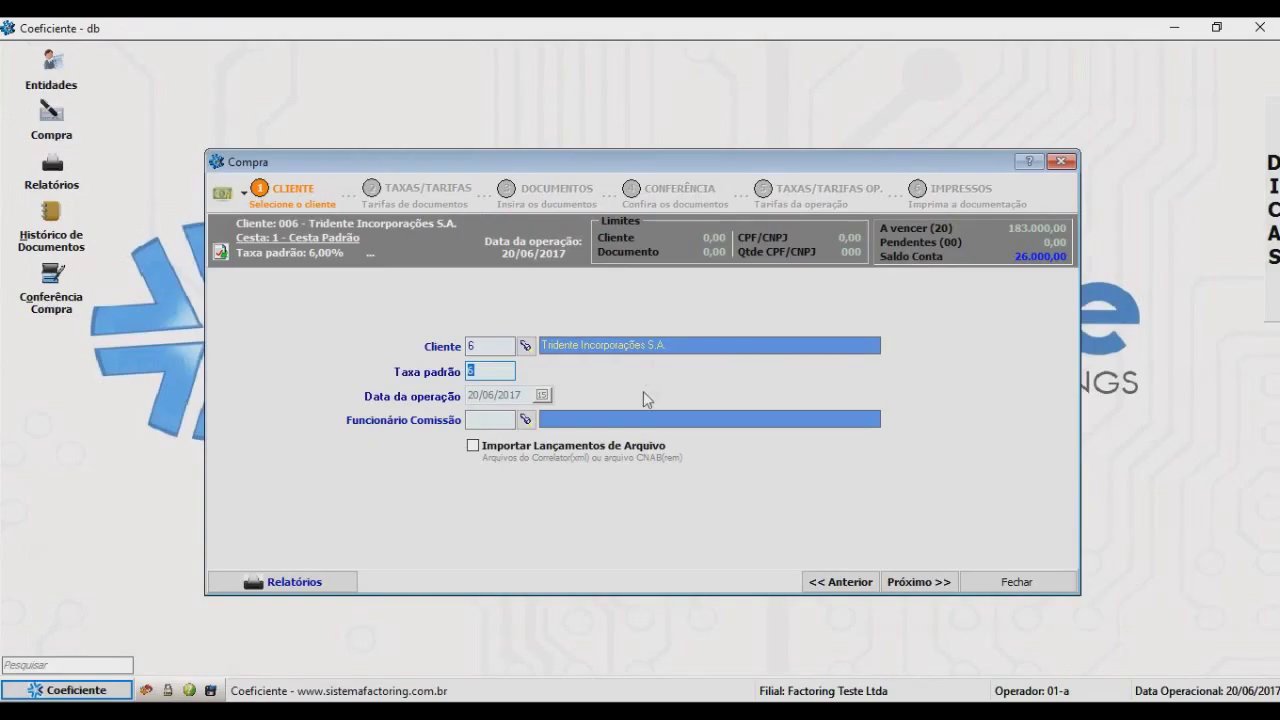
# Check the employee register for the commission employee and leave it without choosing anyone.
pyautogui.click(522, 424)
pyautogui.click(524, 424)
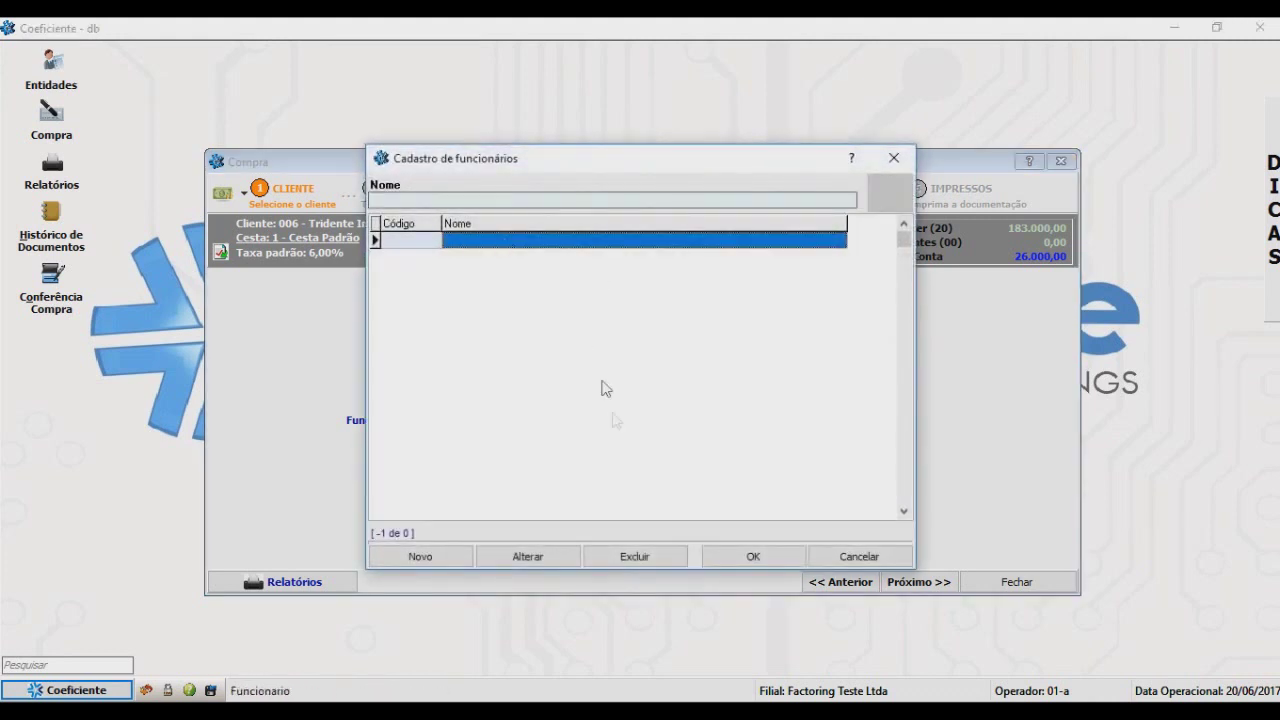
pyautogui.click(844, 561)
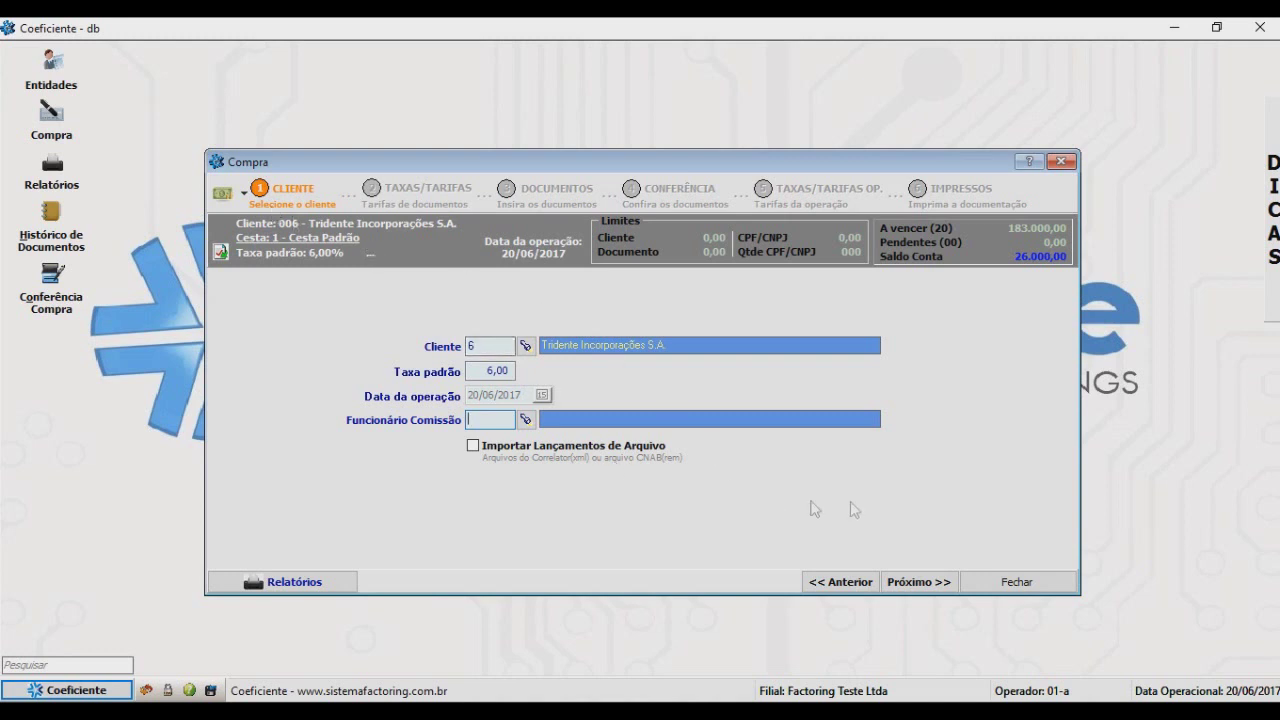
# Advance the purchase through the document rates and tariffs stage, keeping its settings, to the document entry stage.
pyautogui.click(913, 590)
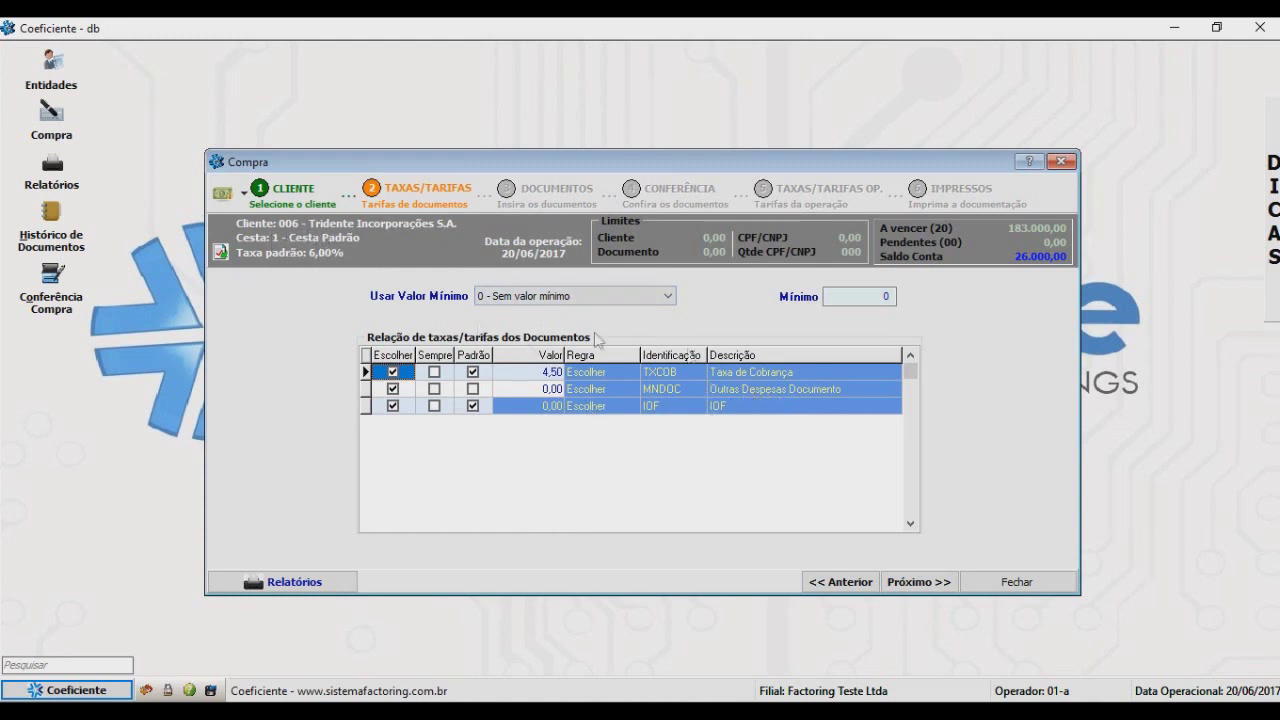
pyautogui.click(550, 372)
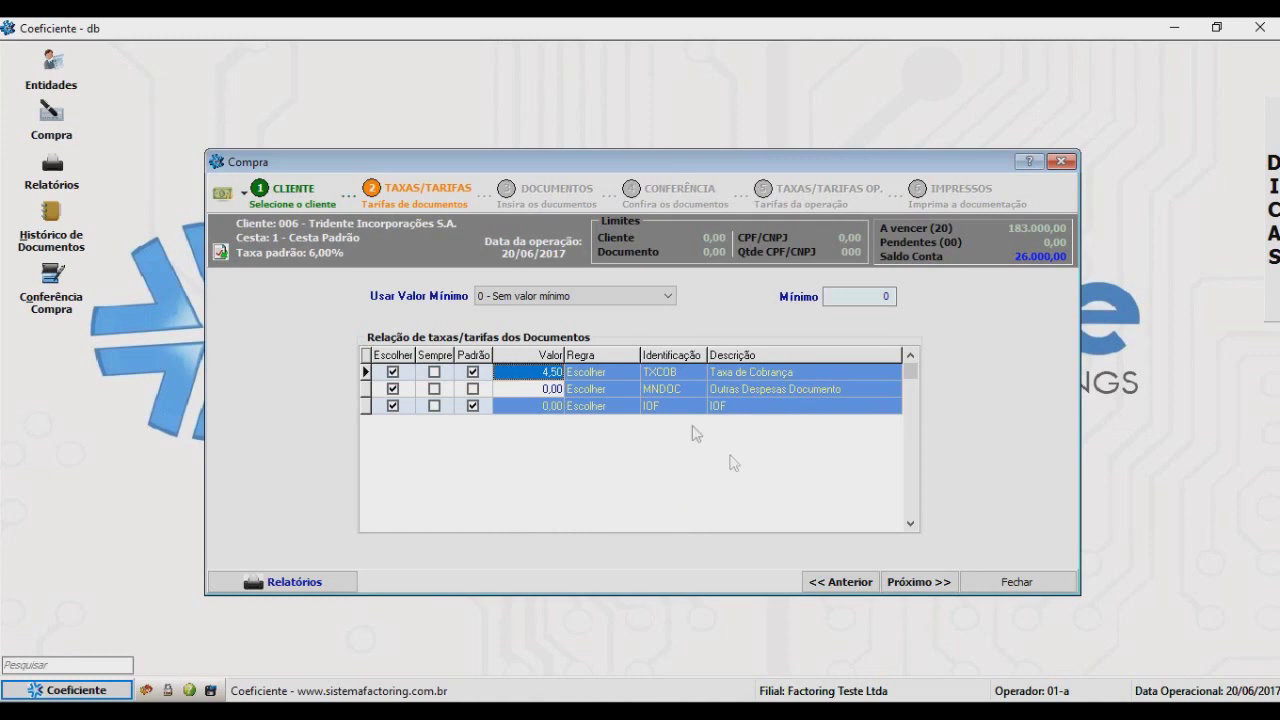
pyautogui.click(946, 581)
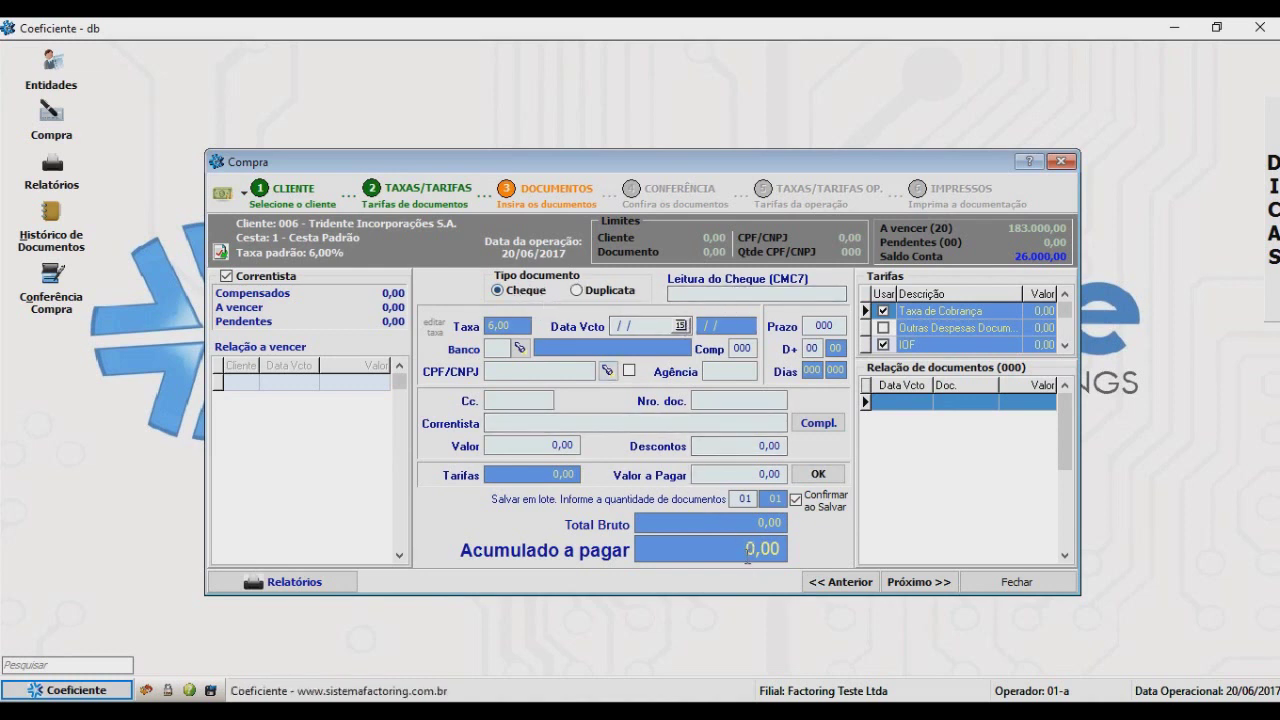
# Set the document type to Duplicata and its due date to 20/07/2017.
pyautogui.click(598, 290)
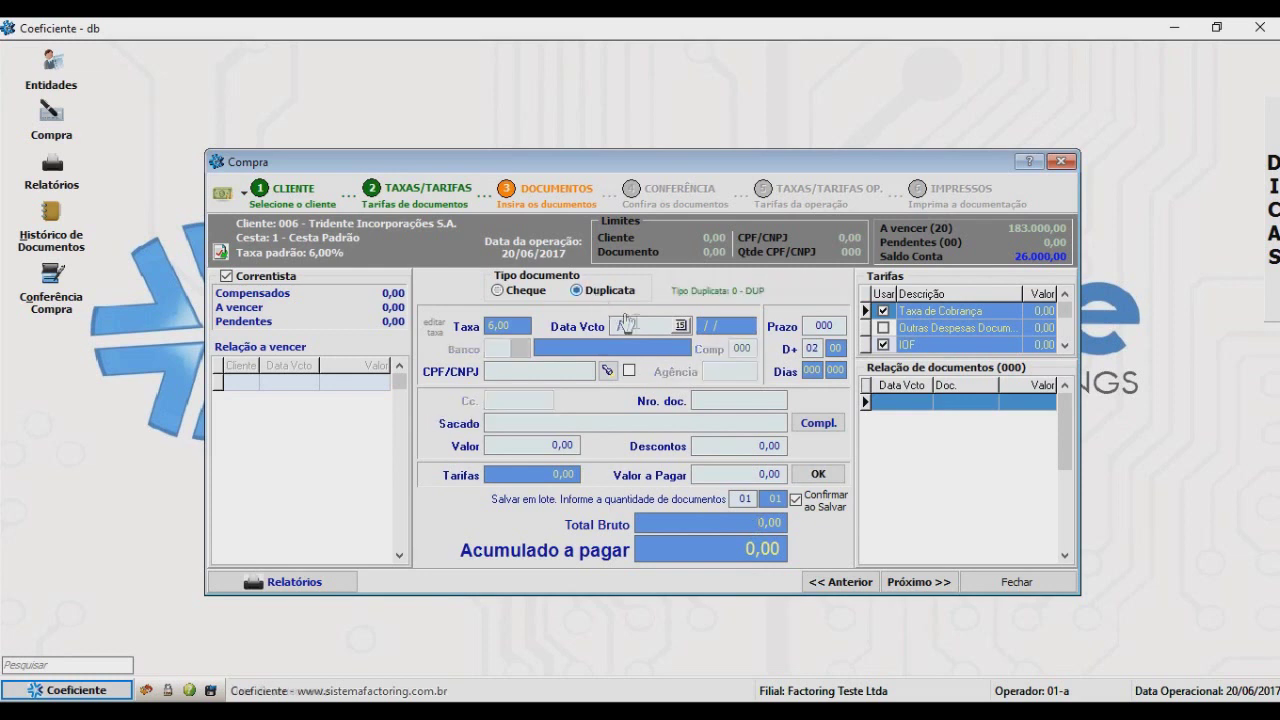
pyautogui.click(681, 326)
pyautogui.click(674, 343)
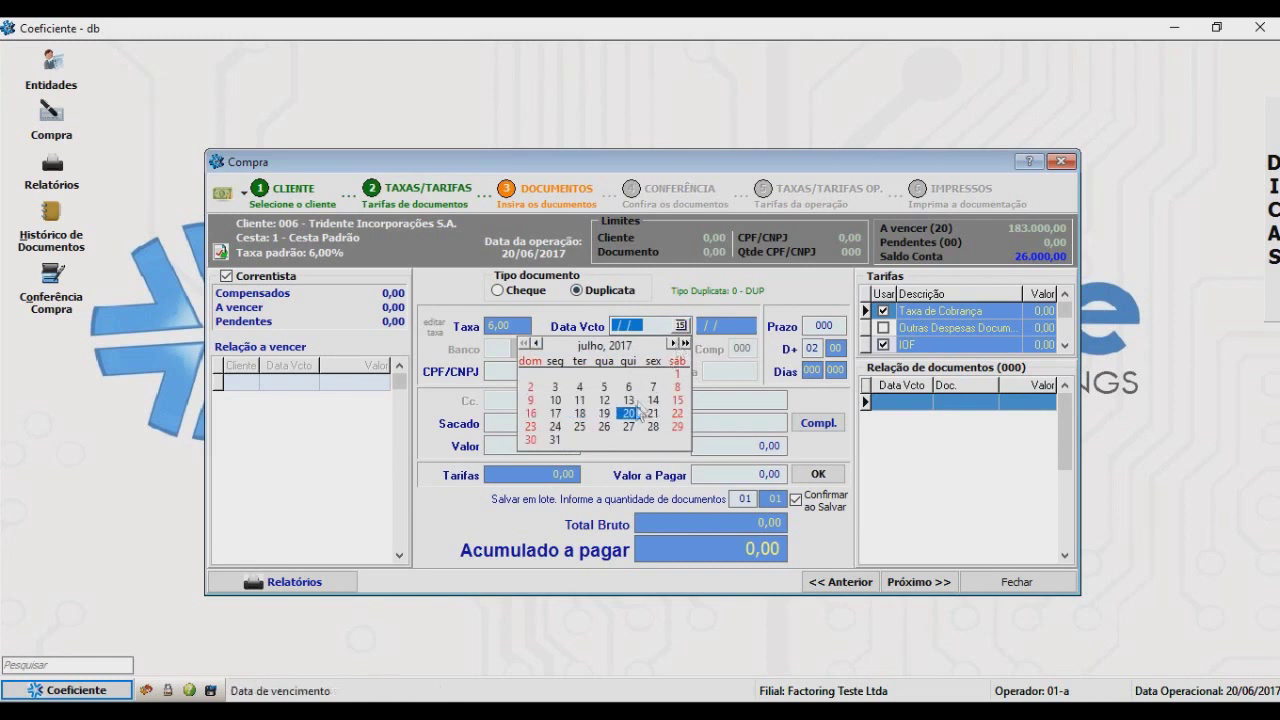
pyautogui.click(628, 414)
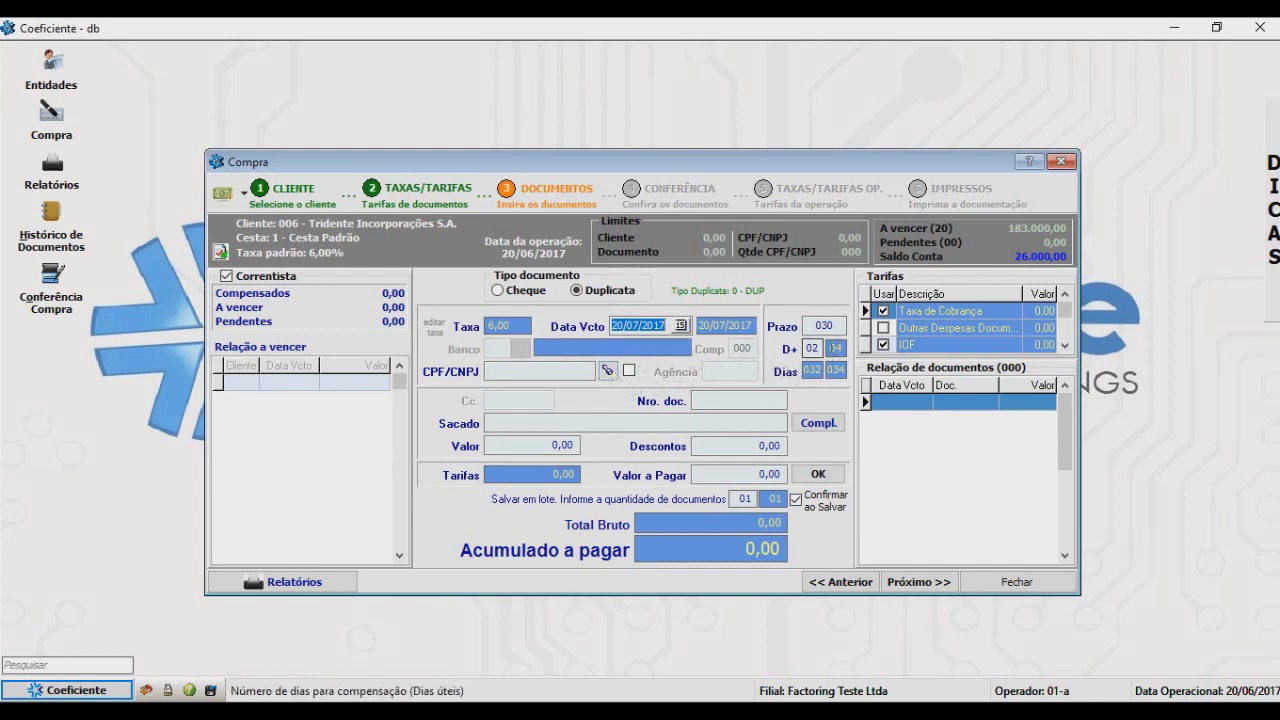
# Choose Amapá Torneamentos Ltda. from the account holder register as the duplicata's drawee, leaving the new-record form without saving.
pyautogui.click(607, 371)
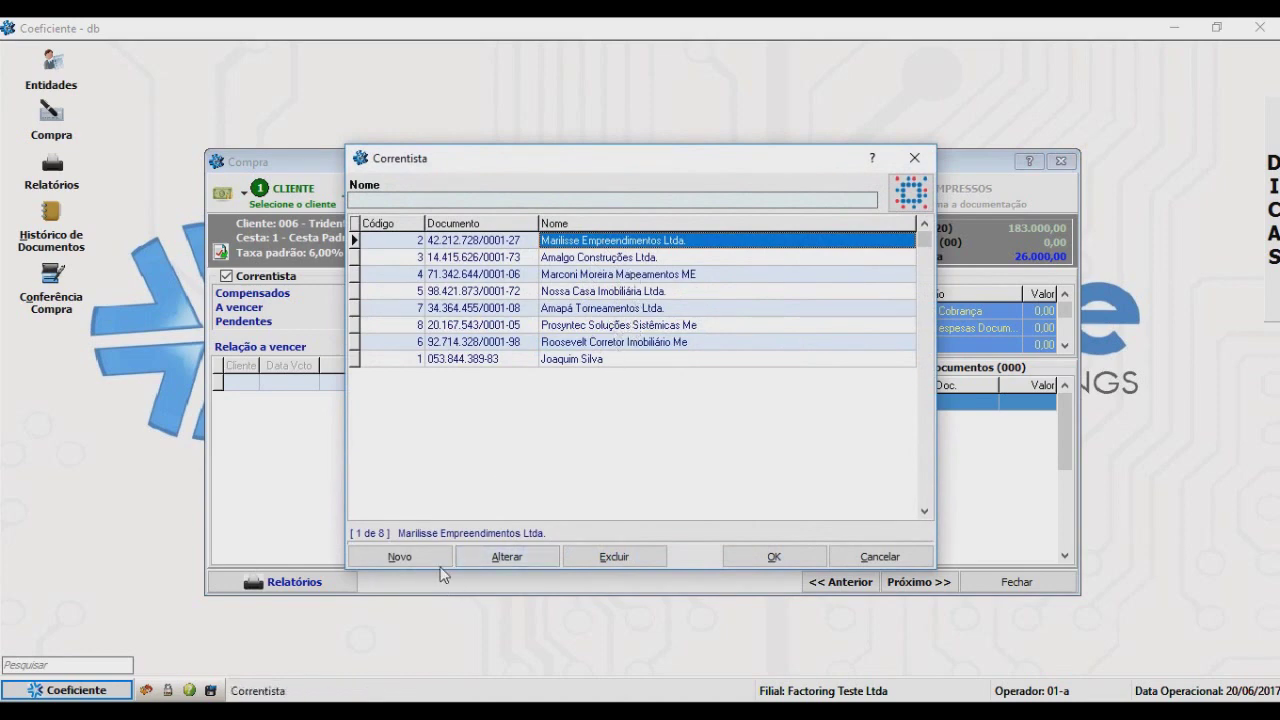
pyautogui.click(399, 556)
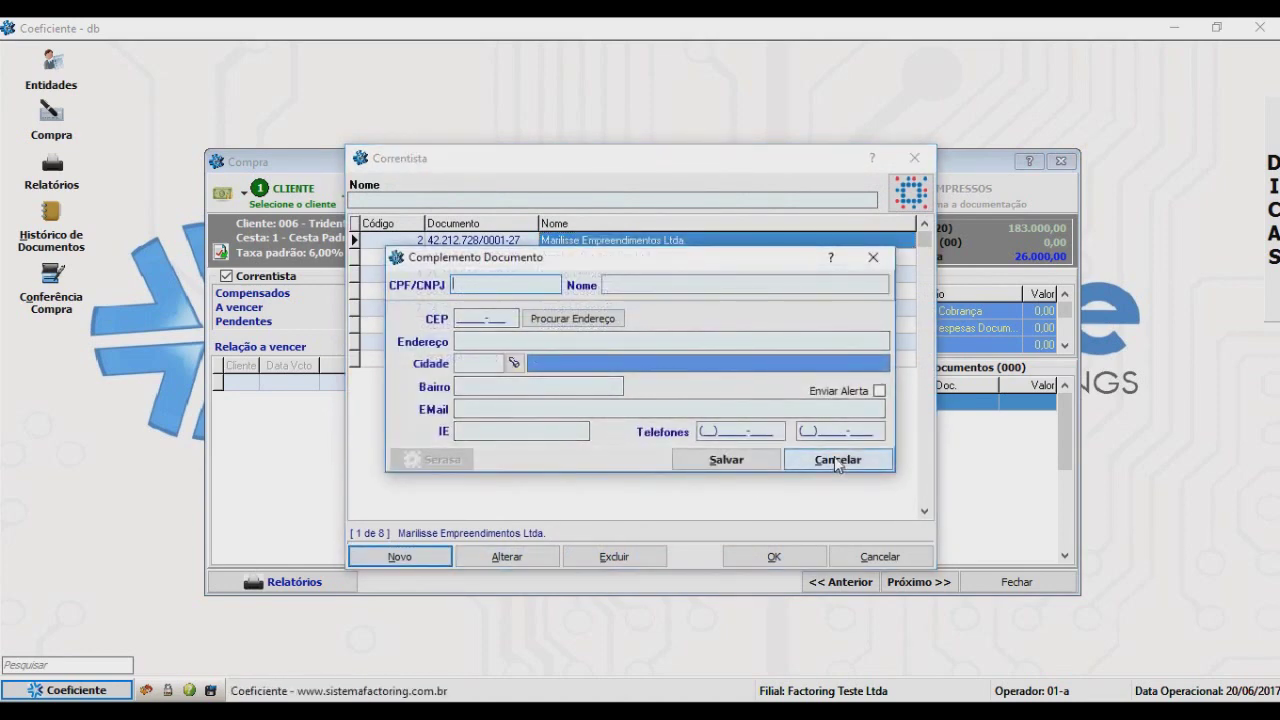
pyautogui.click(838, 460)
pyautogui.click(640, 308)
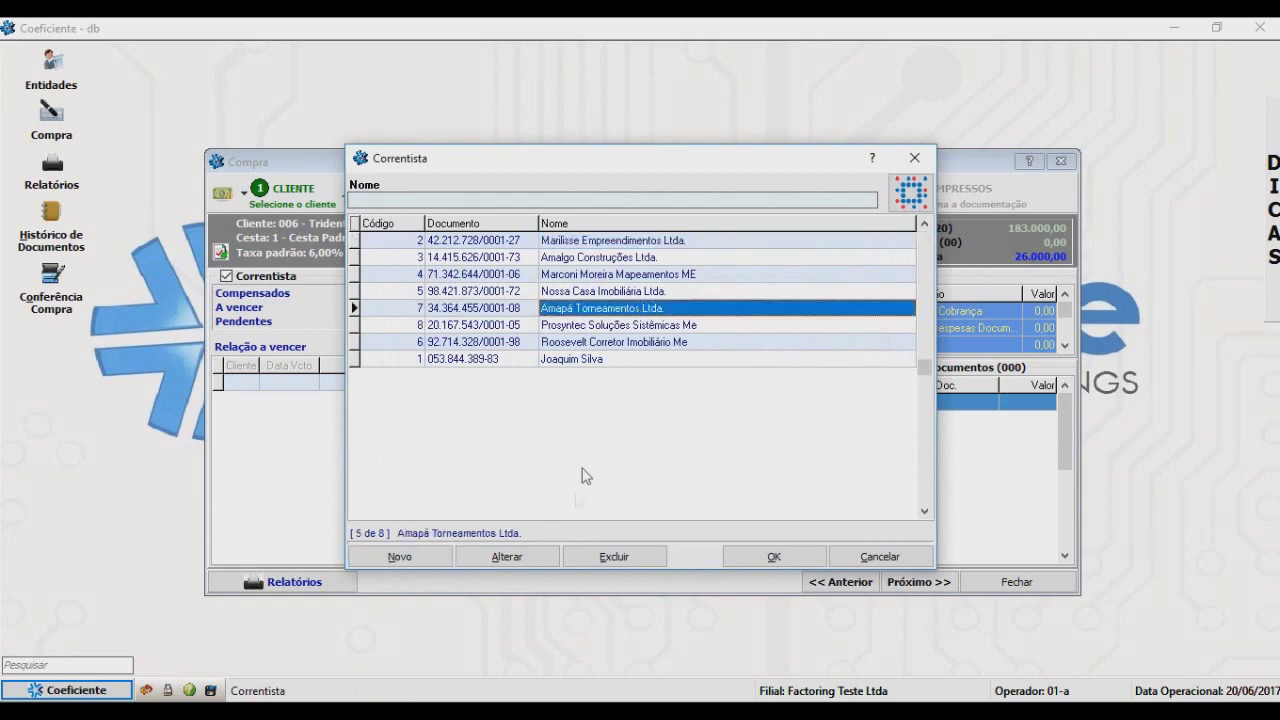
pyautogui.click(772, 558)
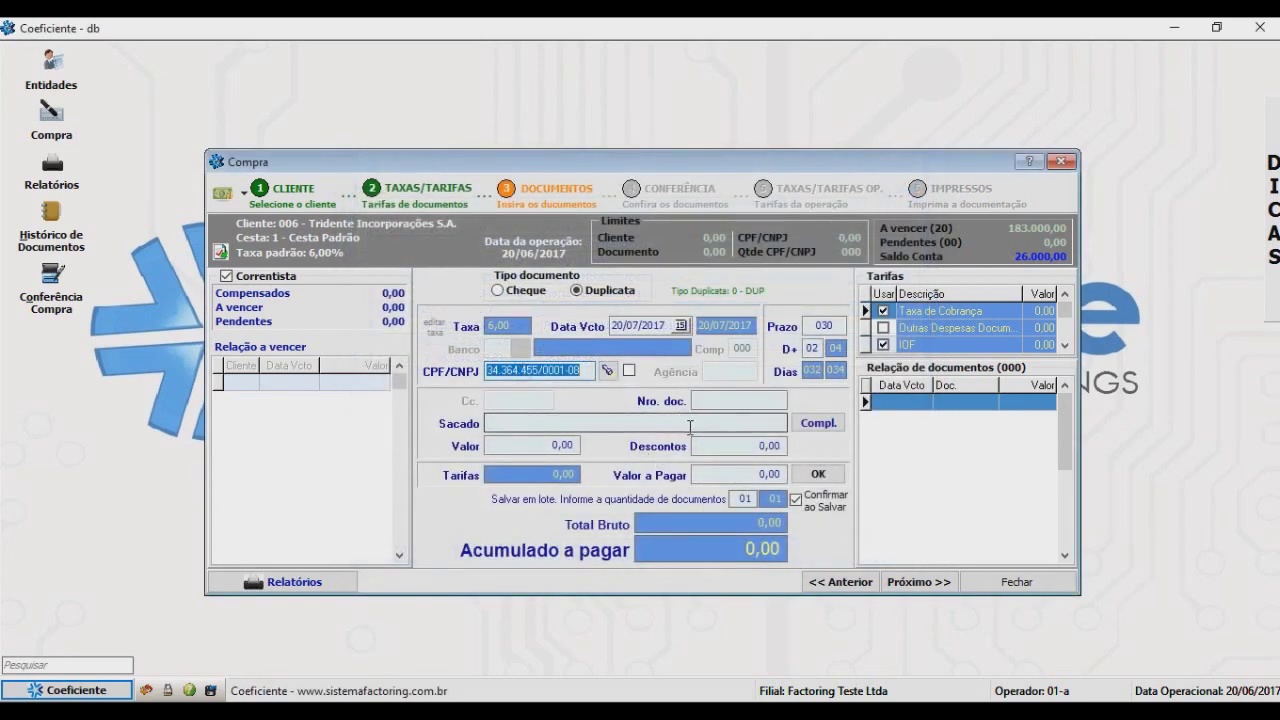
pyautogui.press('Tab')
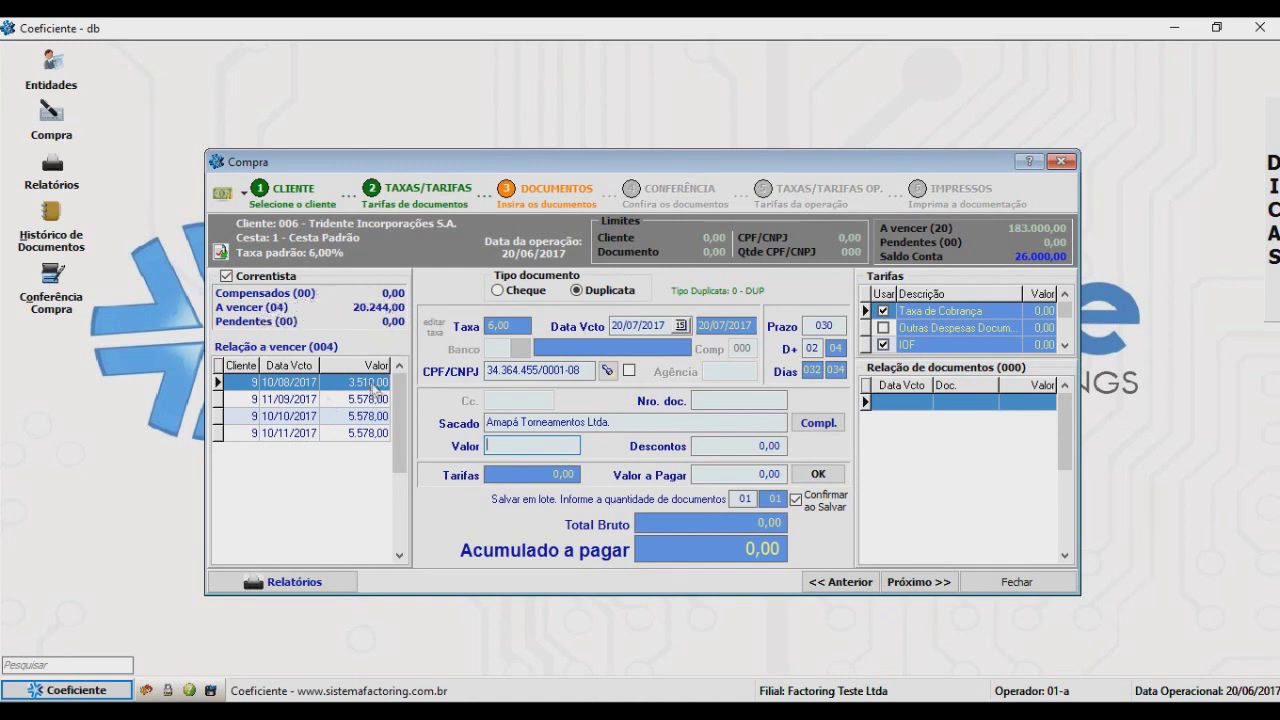
# Review the drawee's documents to fall due, view their Documentos por Correntista report and close it.
pyautogui.moveTo(378, 400); pyautogui.dragTo(366, 433)
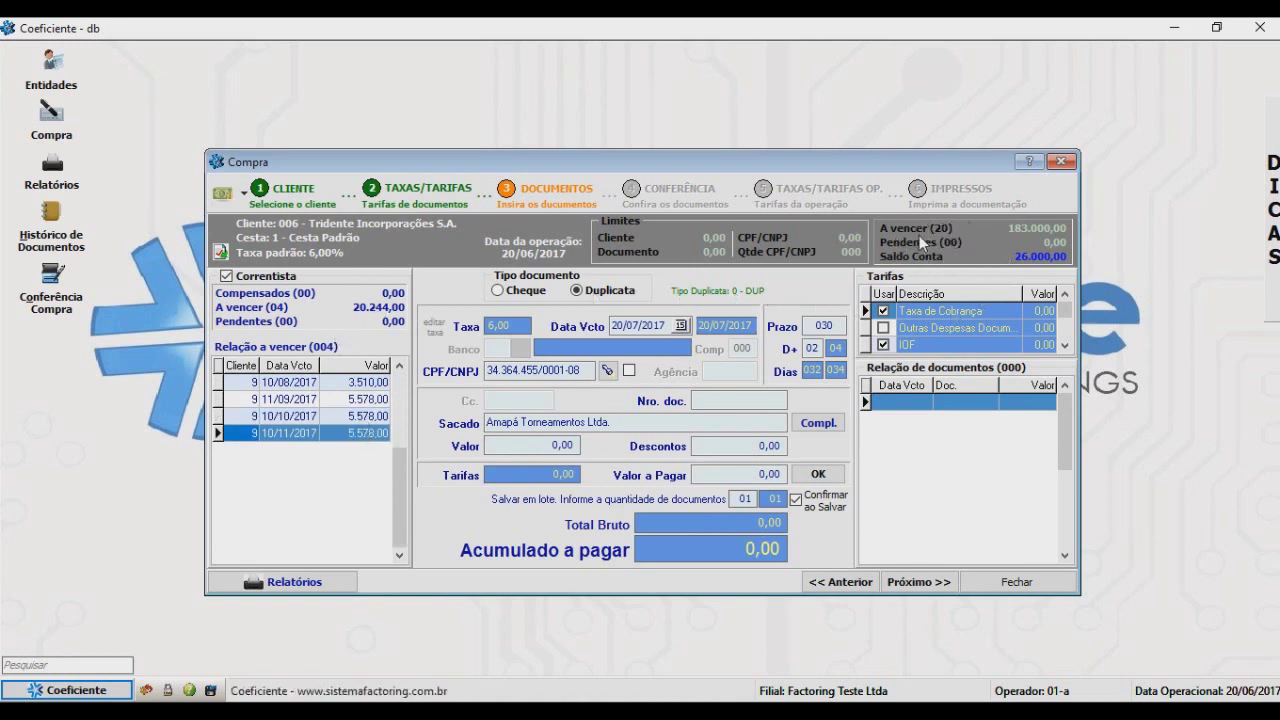
pyautogui.click(279, 312)
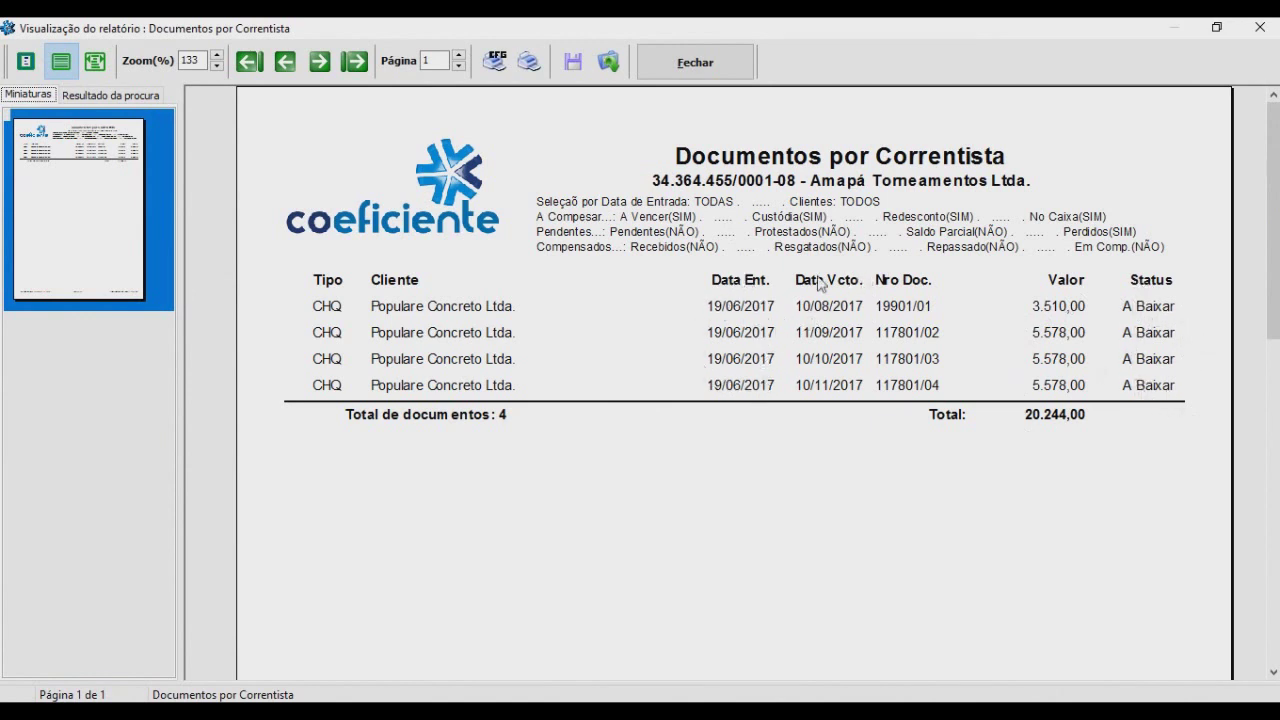
pyautogui.click(688, 63)
# Enter 15070/A as the duplicata's document number.
pyautogui.click(722, 400)
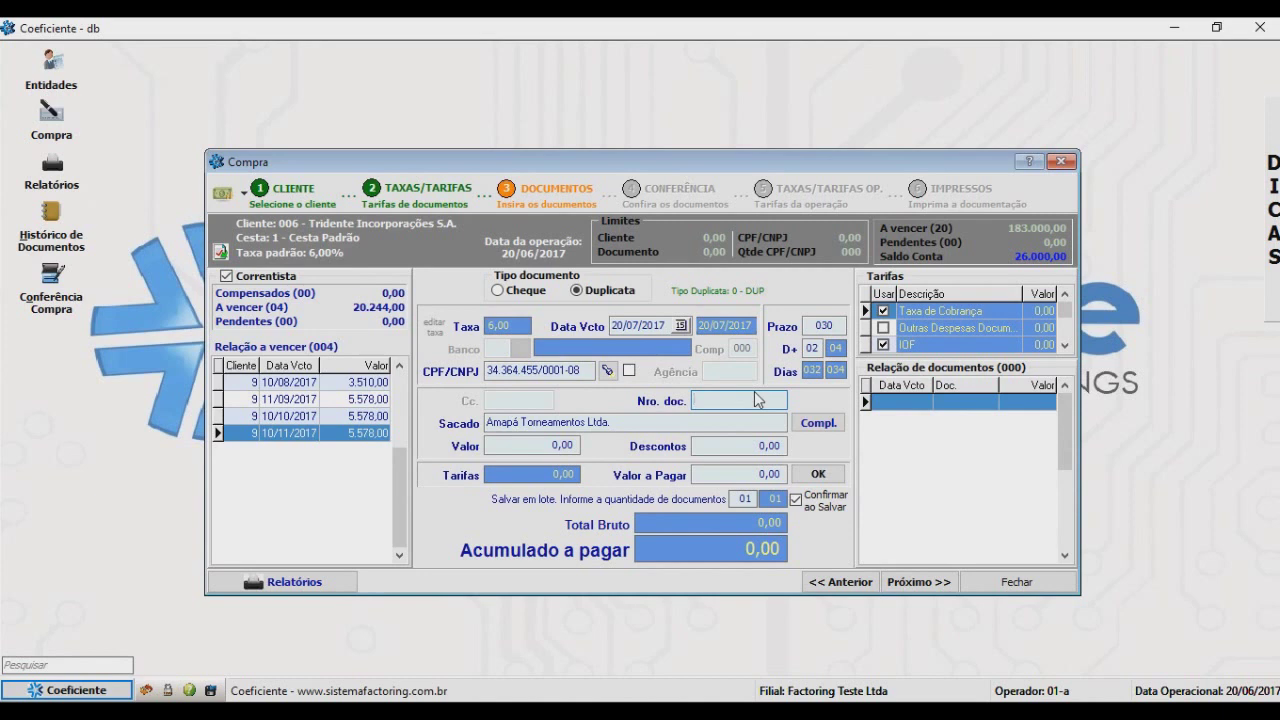
pyautogui.write('15')
pyautogui.write('070/01')
pyautogui.press('BackSpace')
pyautogui.press('BackSpace')
pyautogui.write('A')
# Set the batch quantity to 12 documents and the duplicata's value to 1.000,00.
pyautogui.click(755, 499)
pyautogui.write('12')
pyautogui.click(563, 445)
pyautogui.write('1000')
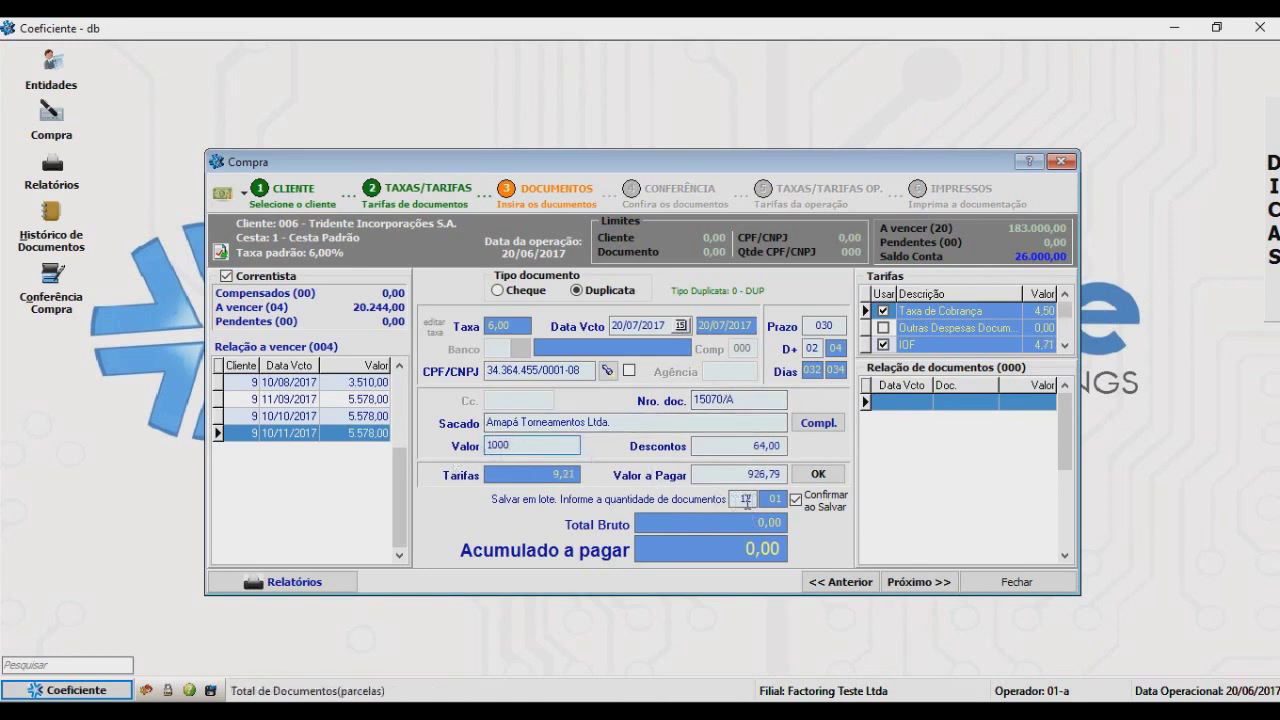
pyautogui.click(737, 401)
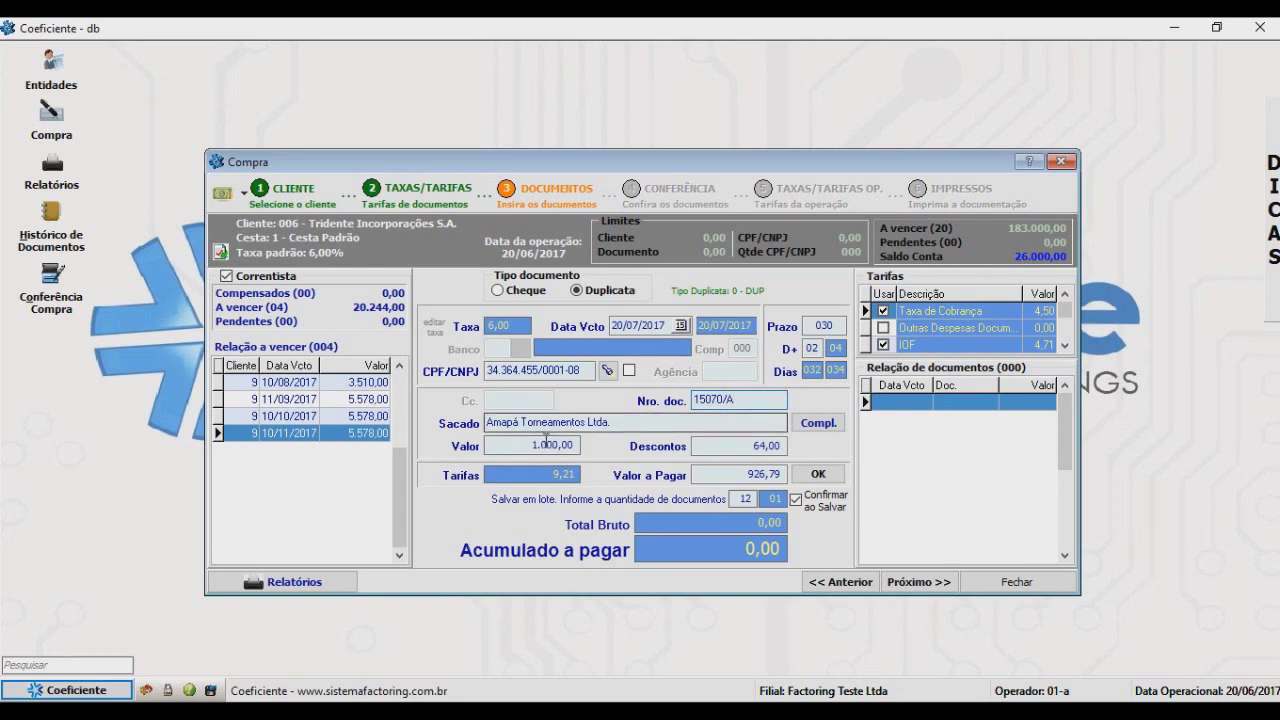
# Save all twelve duplicatas of the batch, 15070/A to 15070/L, and advance the purchase to the checking stage.
pyautogui.click(819, 475)
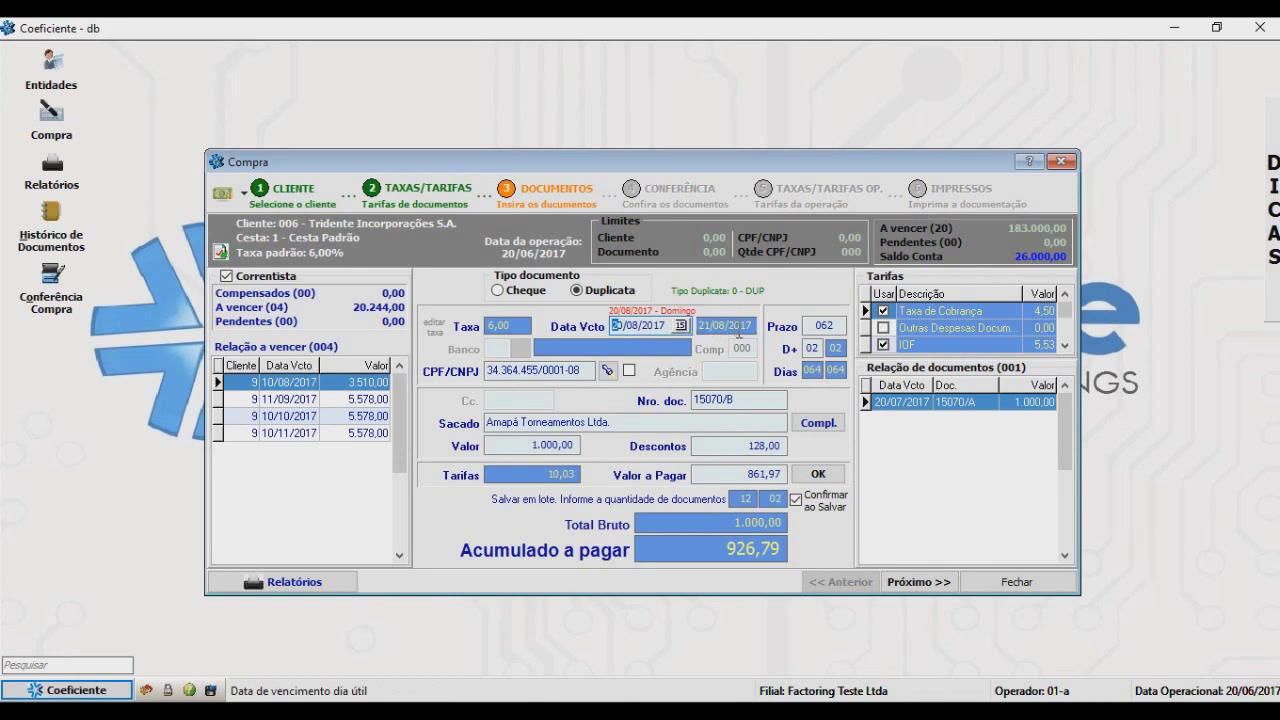
pyautogui.doubleClick(749, 403)
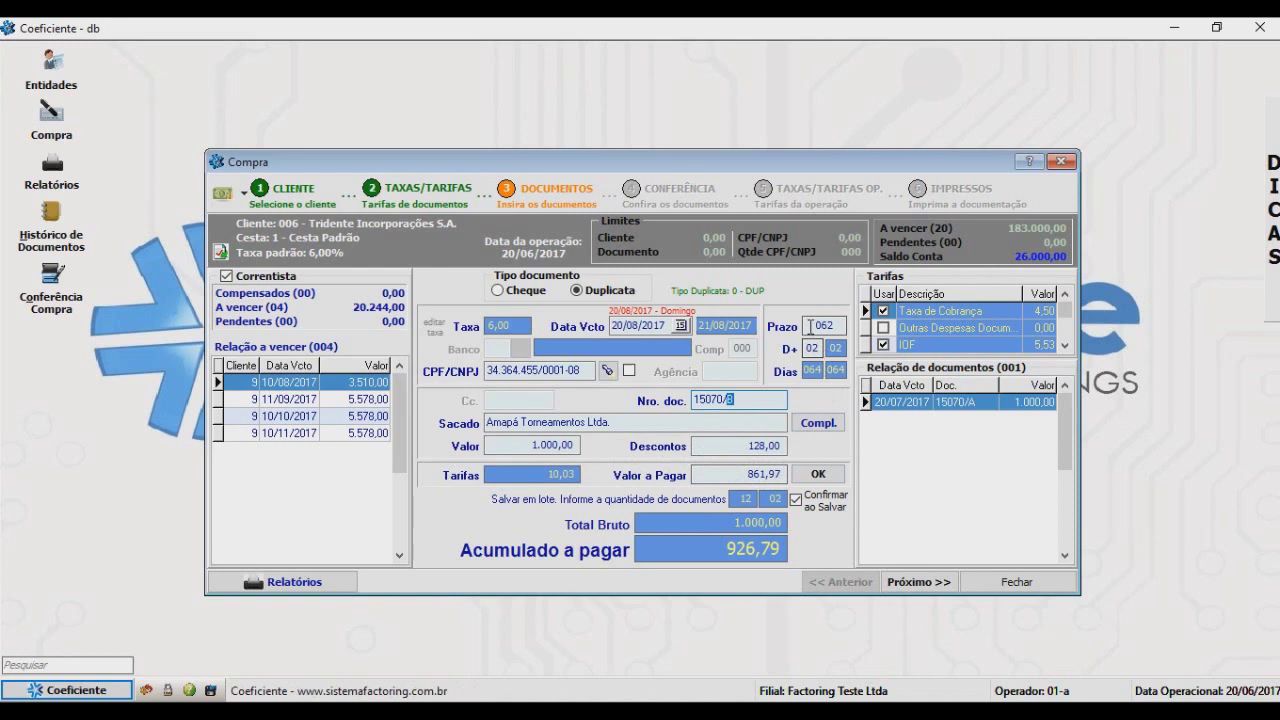
pyautogui.click(826, 482)
pyautogui.click(826, 482)
pyautogui.click(826, 482)
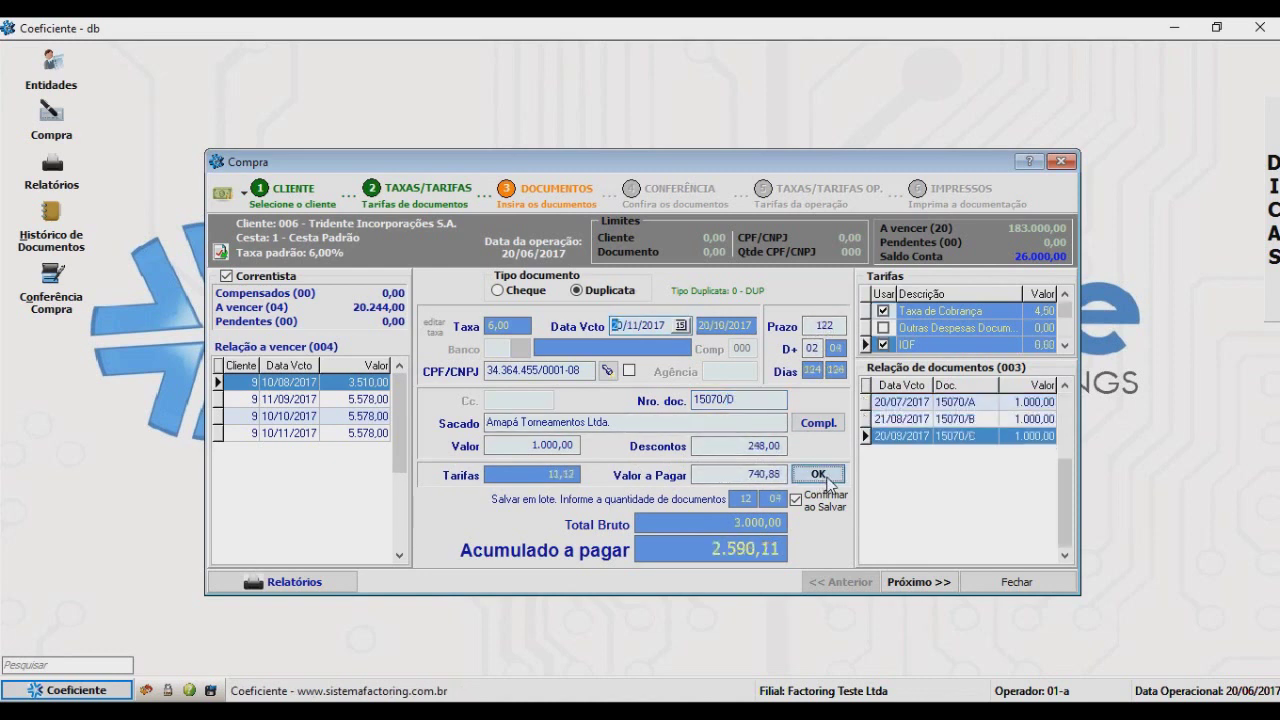
pyautogui.click(826, 482)
pyautogui.click(826, 482)
pyautogui.click(826, 482)
pyautogui.click(826, 482)
pyautogui.click(826, 482)
pyautogui.click(826, 482)
pyautogui.click(826, 482)
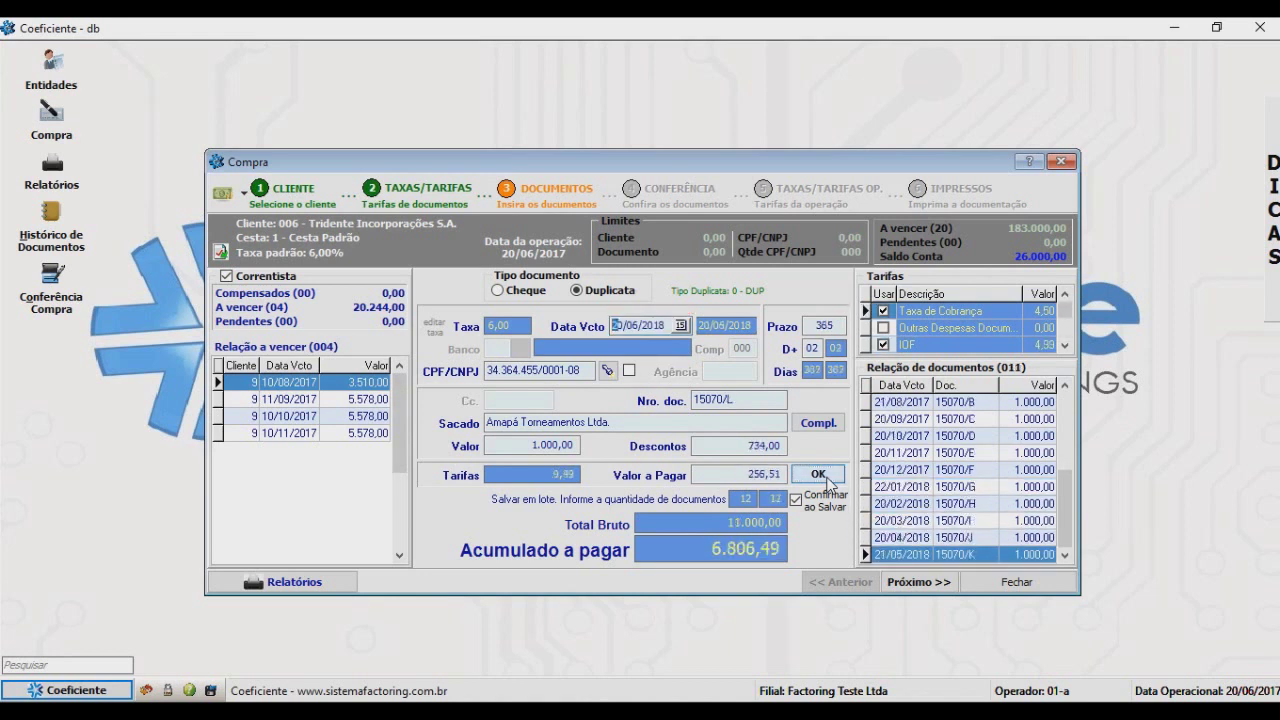
pyautogui.click(826, 482)
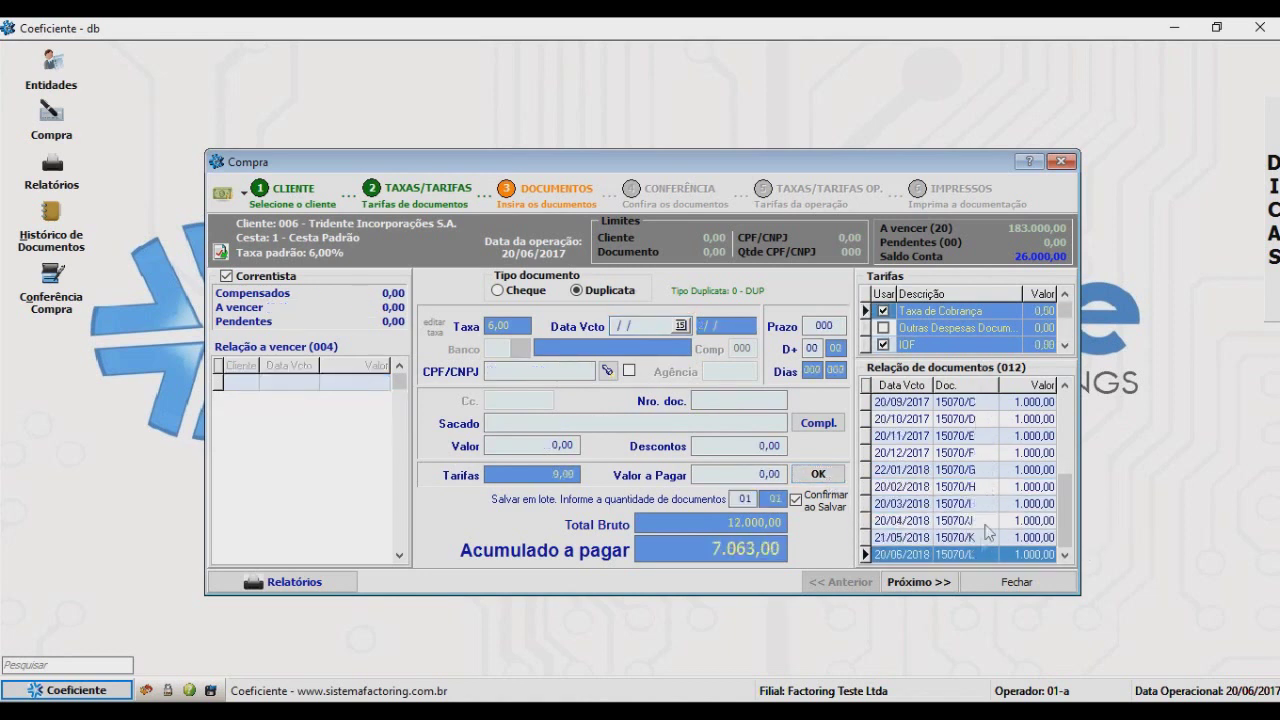
pyautogui.click(916, 582)
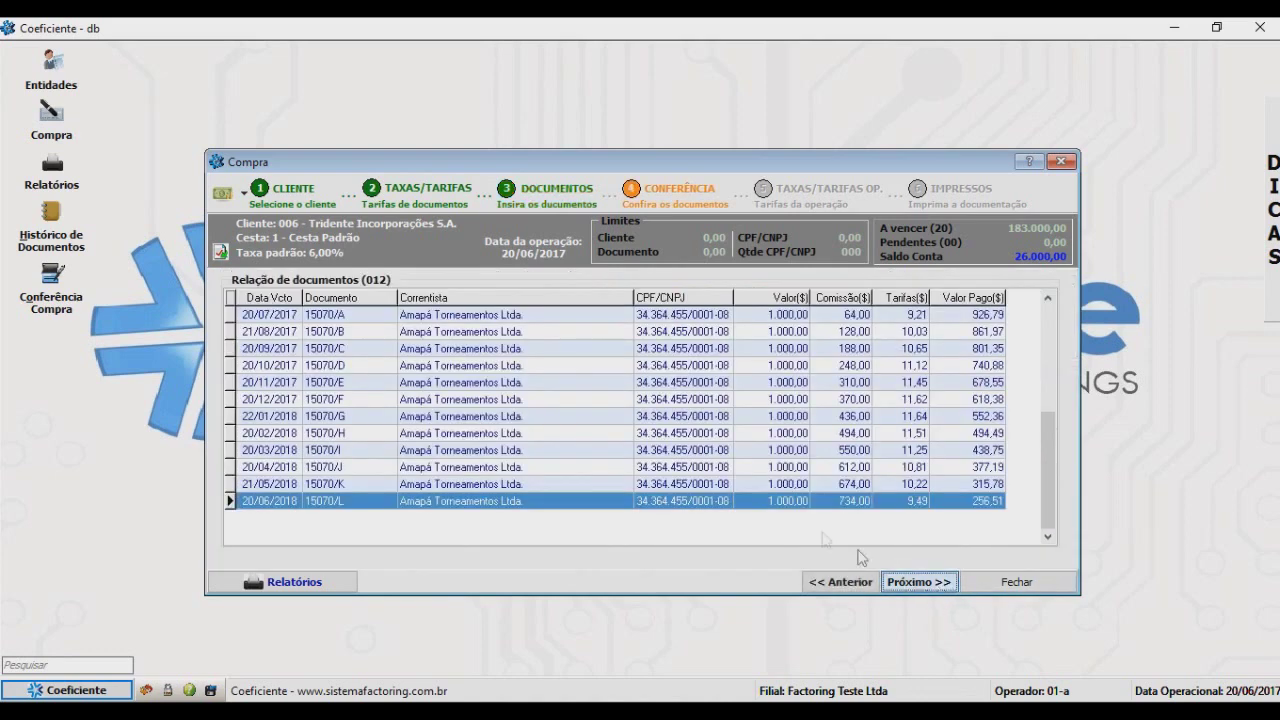
# Review the list of entered documents, generate its Conferência Compra report and close it.
pyautogui.click(1039, 433)
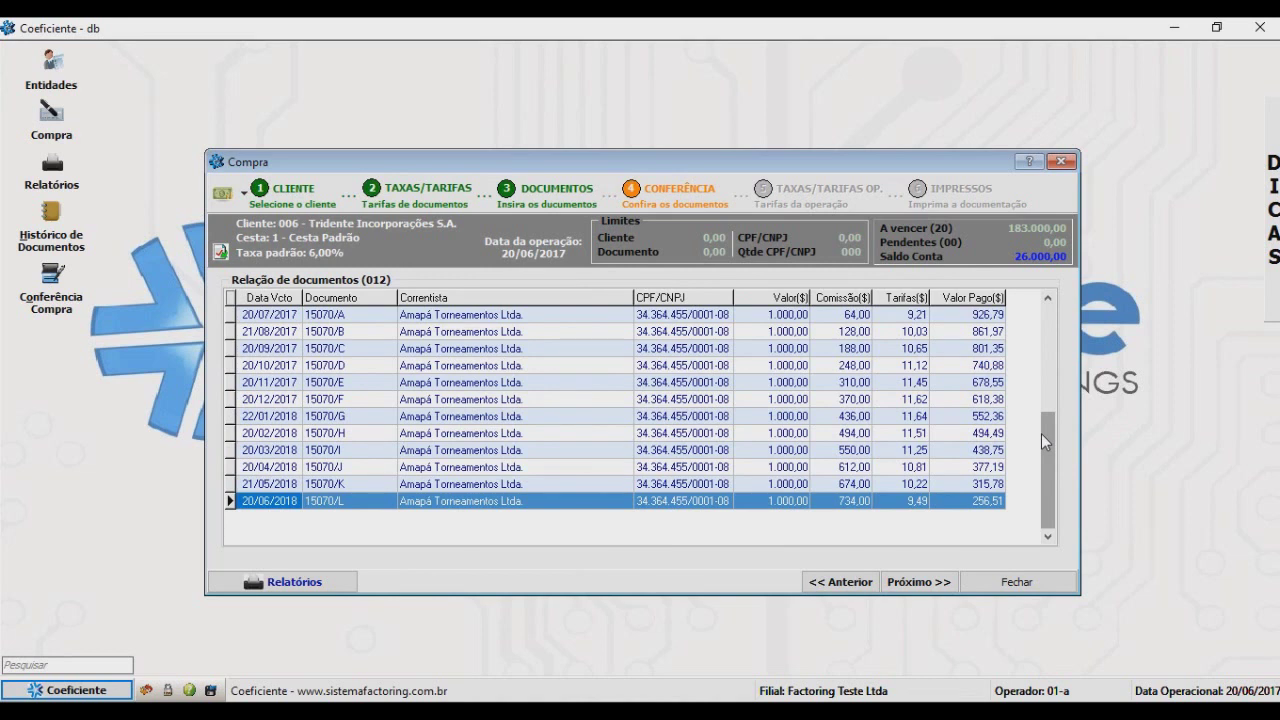
pyautogui.click(278, 346)
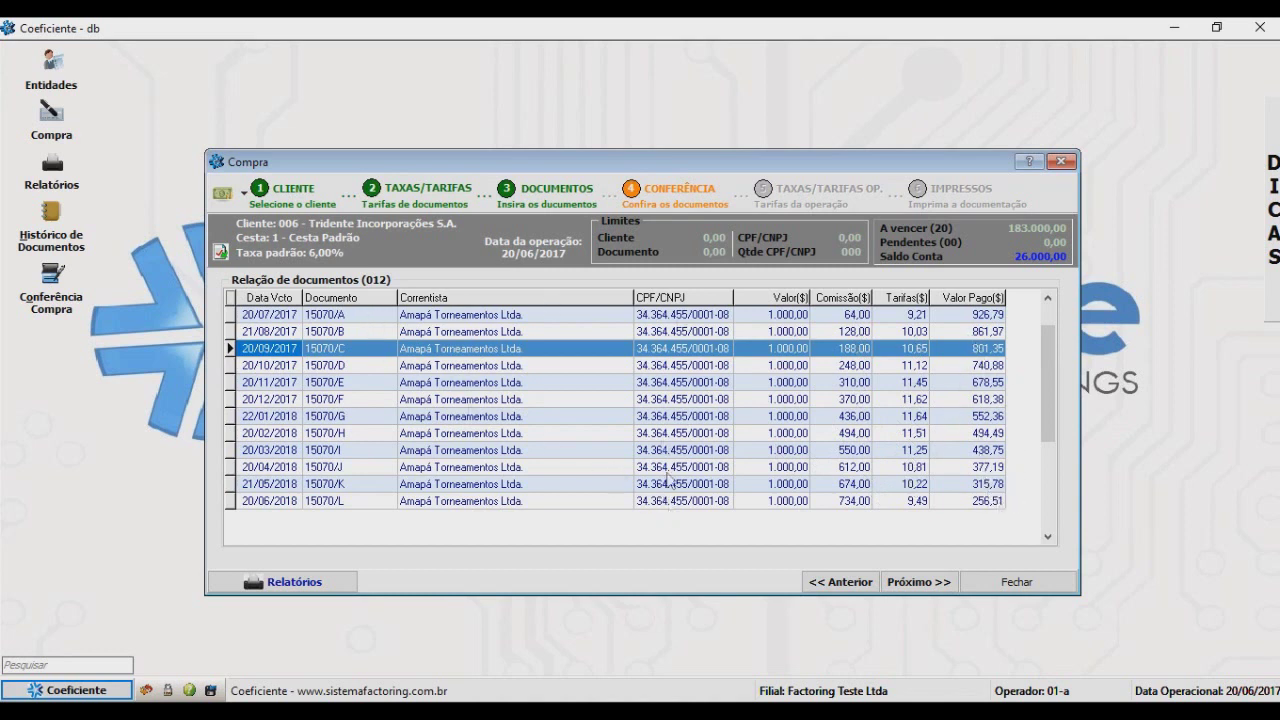
pyautogui.rightClick(746, 533)
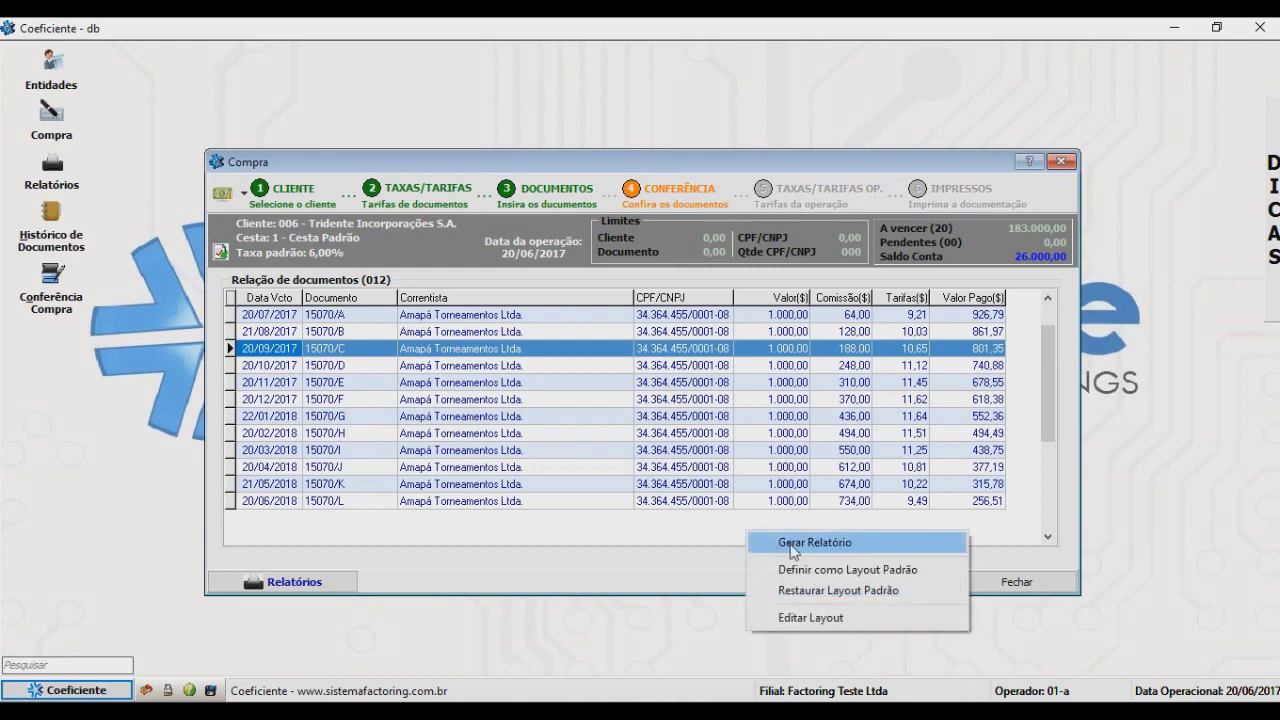
pyautogui.click(792, 546)
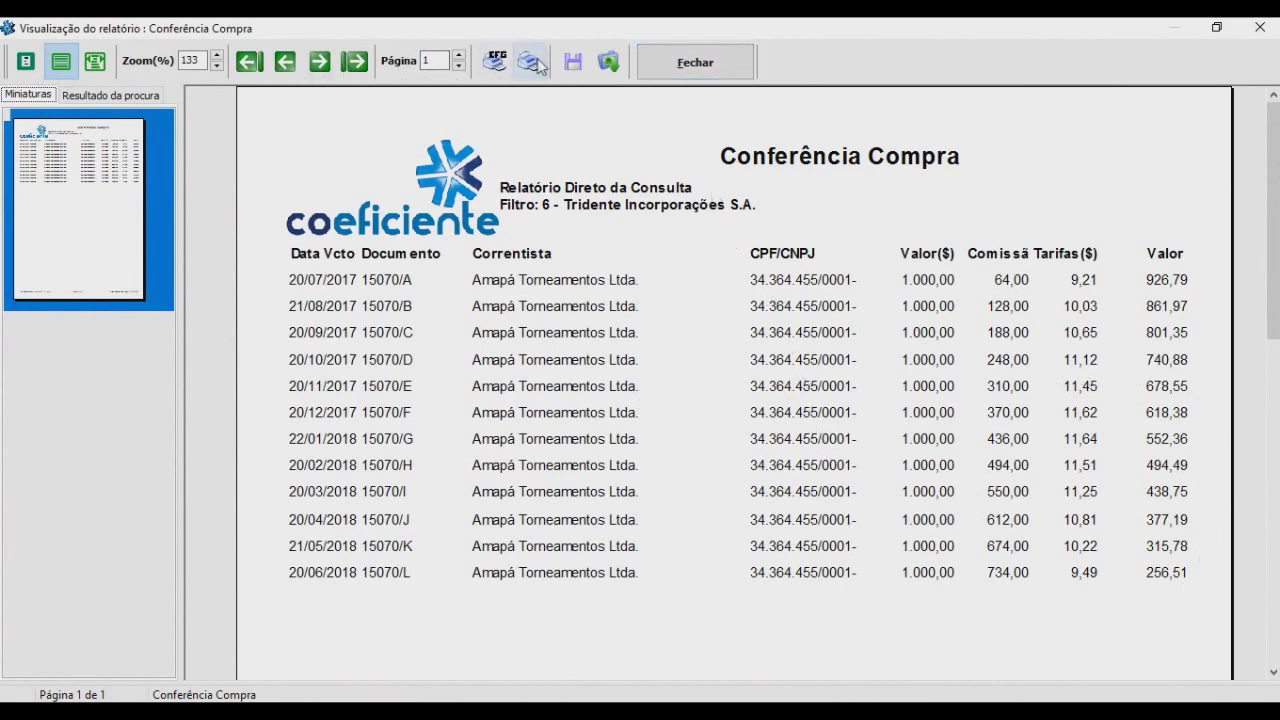
pyautogui.click(672, 67)
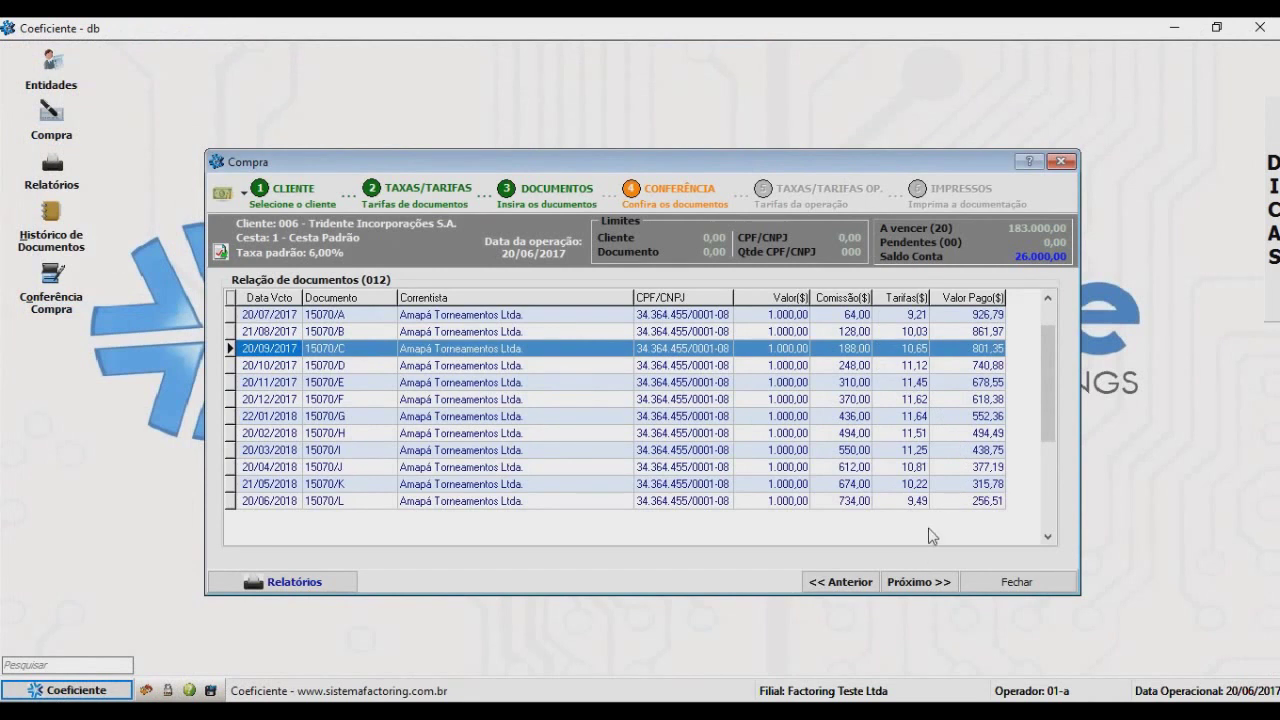
# Advance to the operation tariffs stage and apply the Serasa tariff with a value of 14.
pyautogui.click(927, 578)
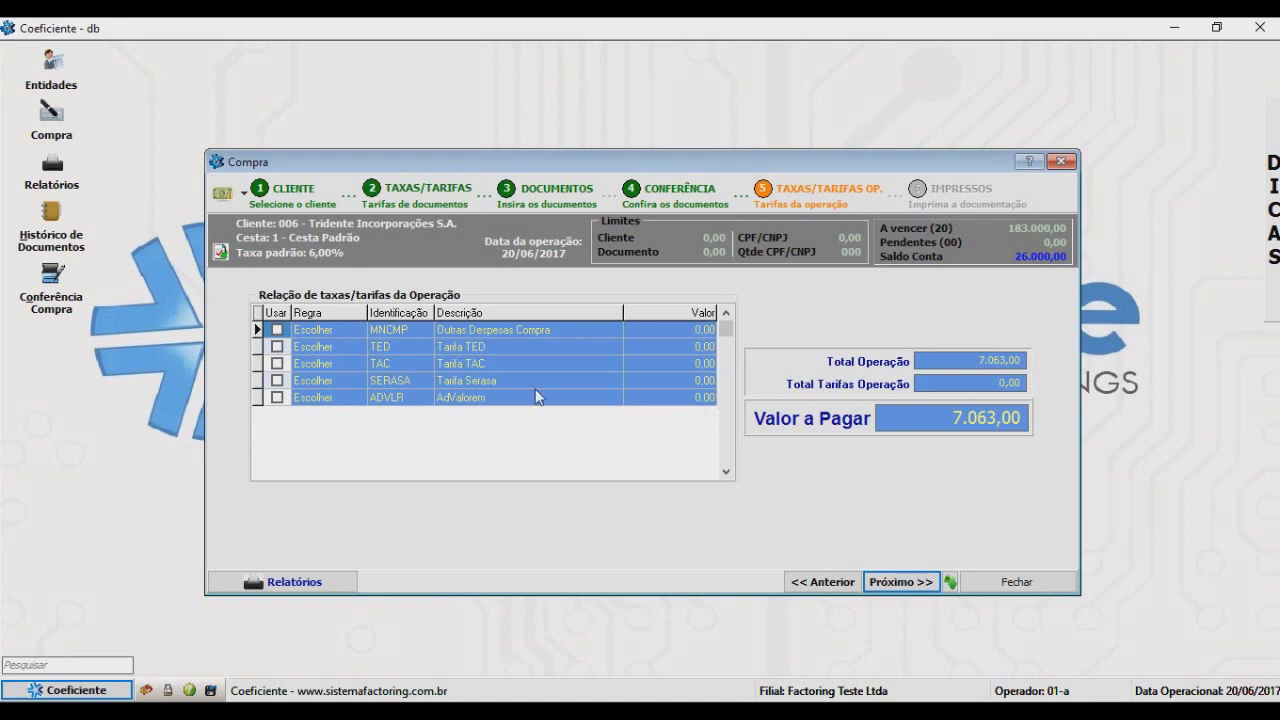
pyautogui.click(277, 380)
pyautogui.moveTo(639, 360); pyautogui.dragTo(530, 359)
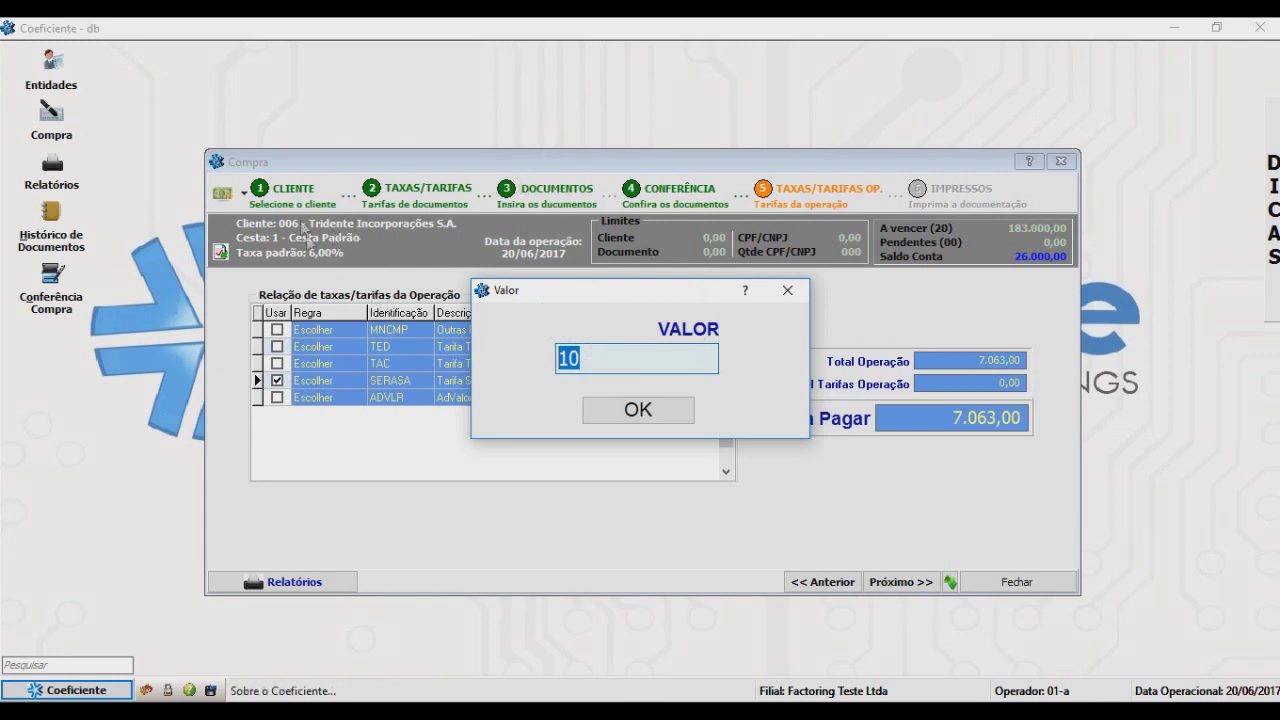
pyautogui.write('14')
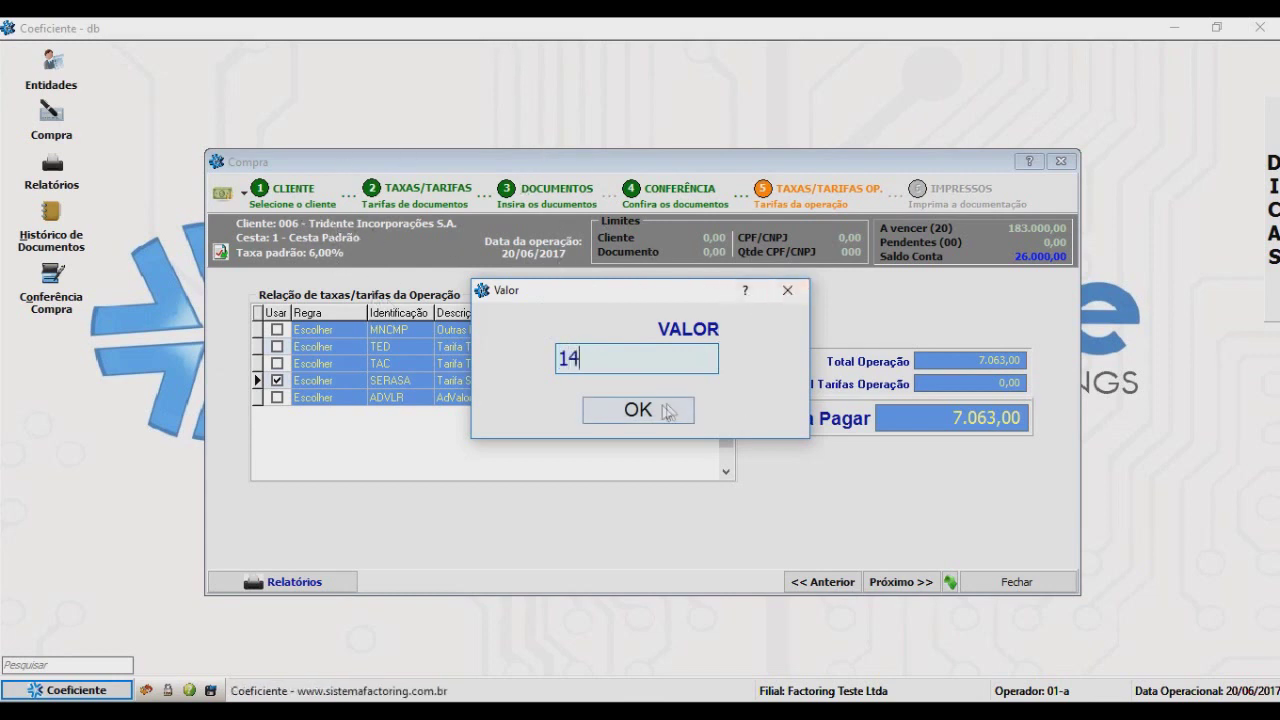
pyautogui.click(645, 411)
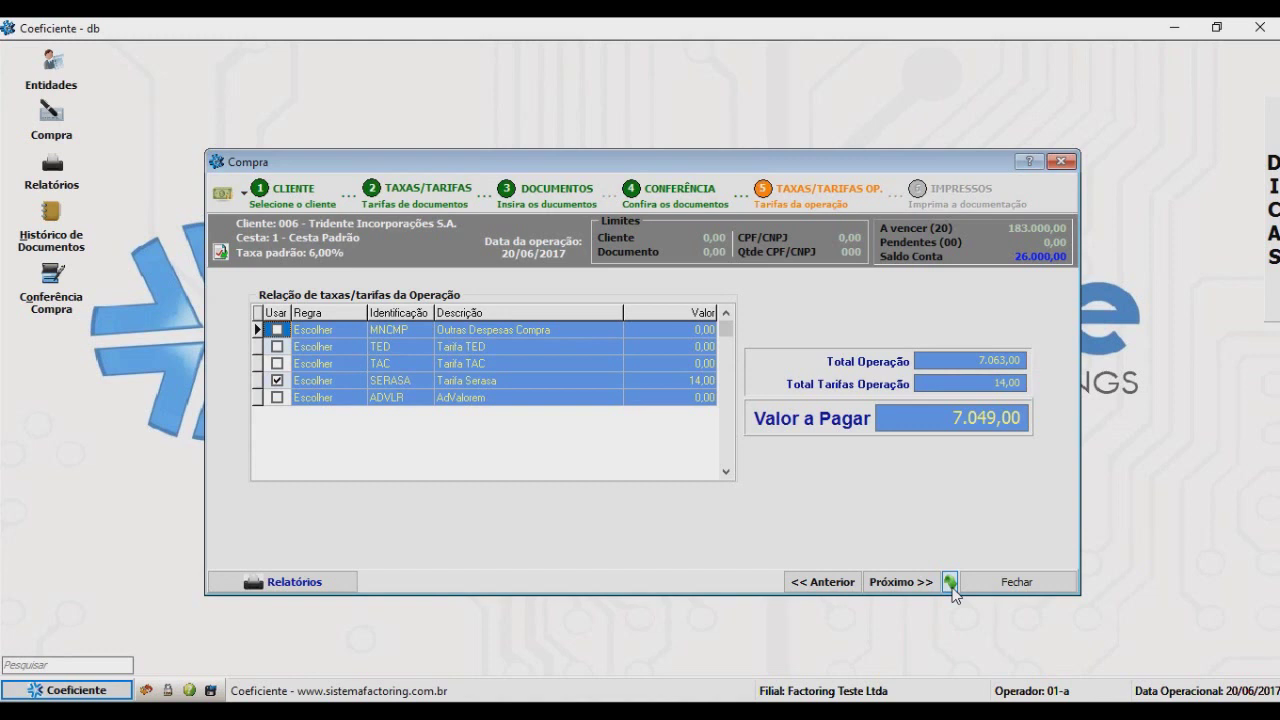
# Check the option for starting a new operation without using it and advance the purchase to the documentation printing stage.
pyautogui.click(244, 192)
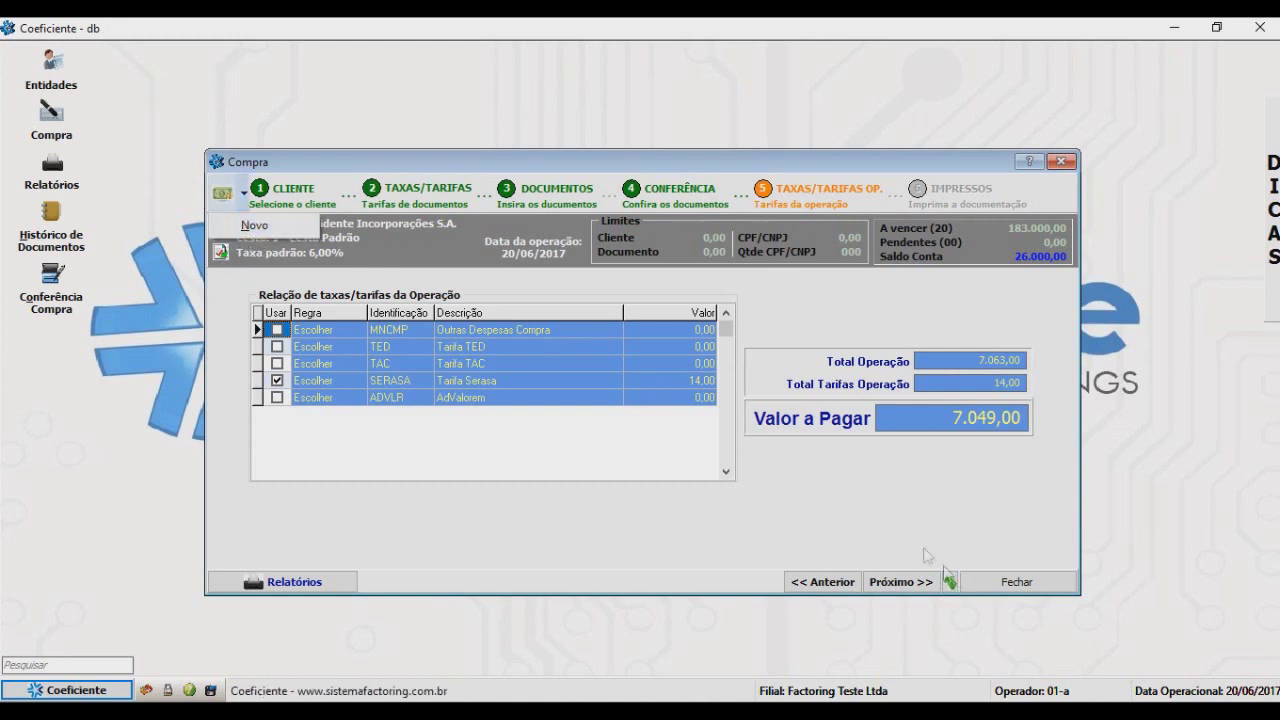
pyautogui.click(465, 440)
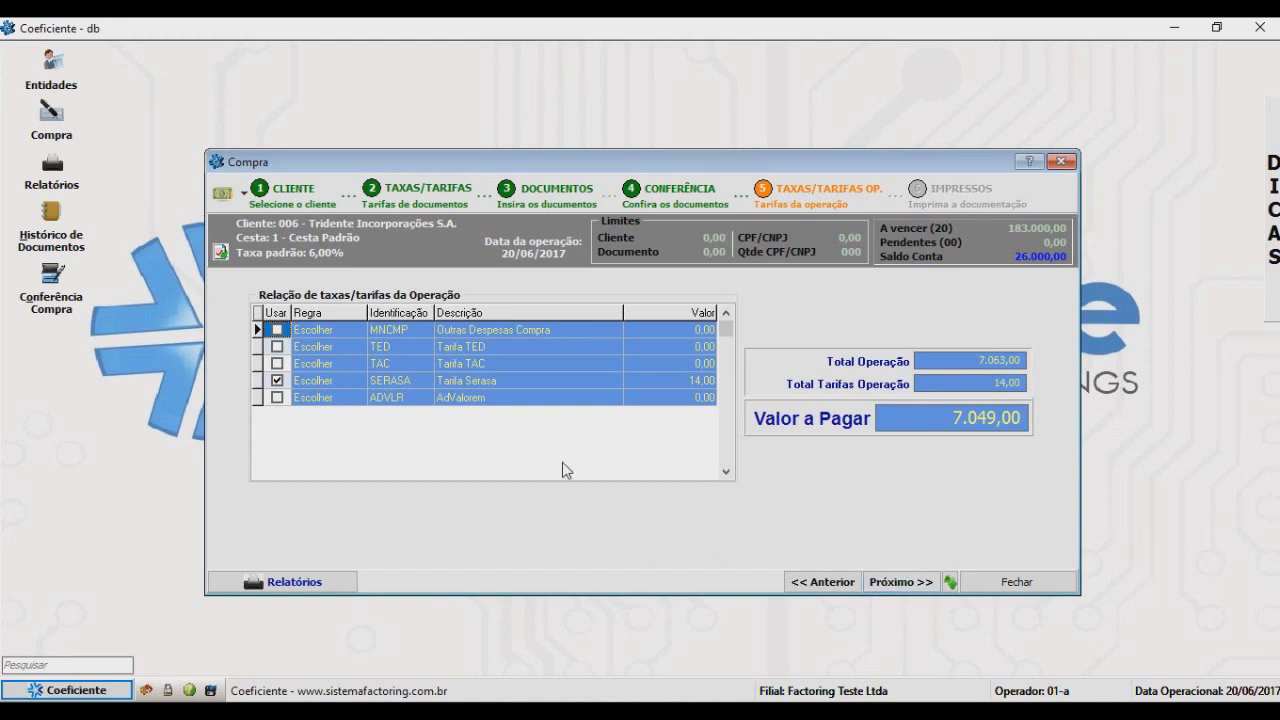
pyautogui.click(900, 581)
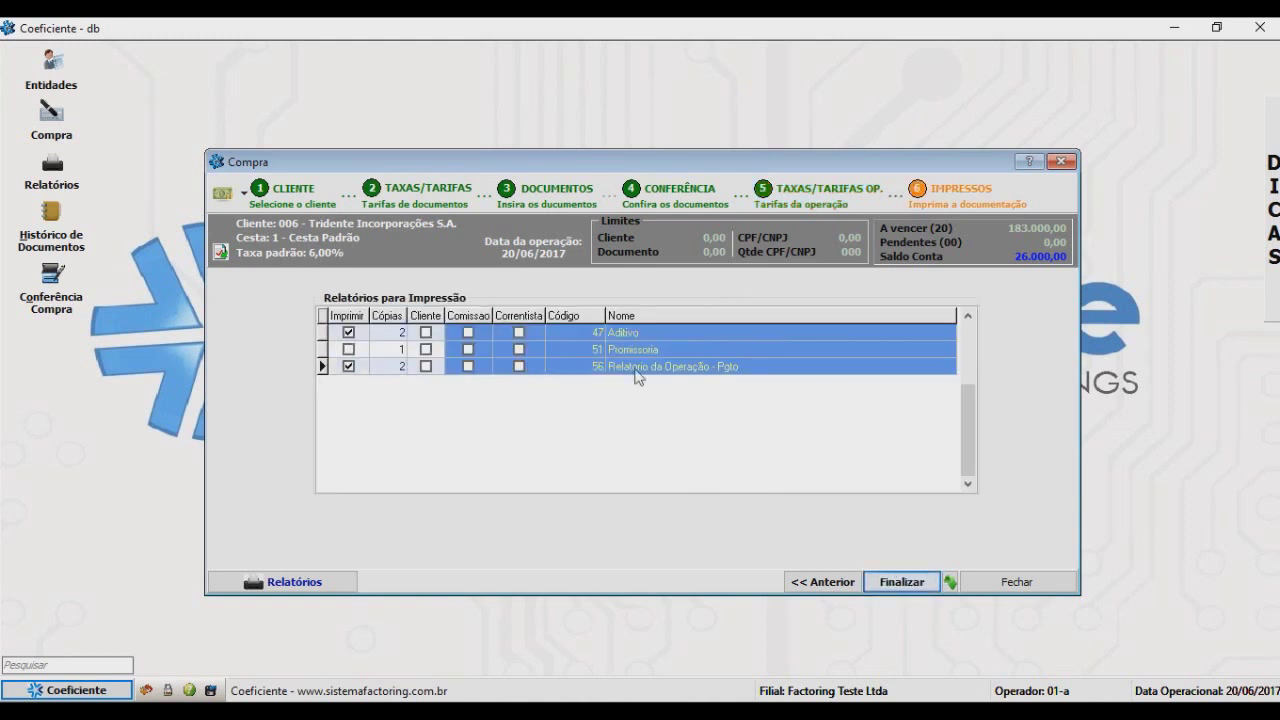
# Set the Aditivo report to 5 copies and mark it for sending to the client.
pyautogui.click(457, 451)
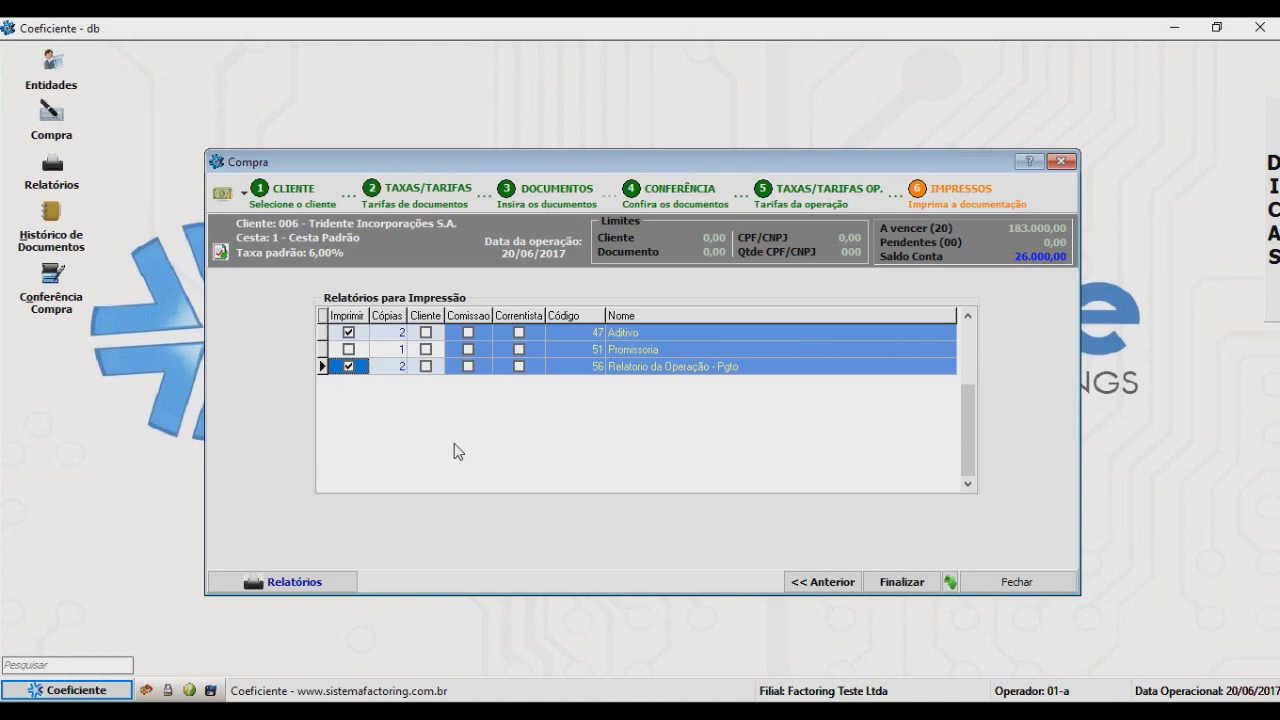
pyautogui.click(393, 336)
pyautogui.click(393, 336)
pyautogui.write('5')
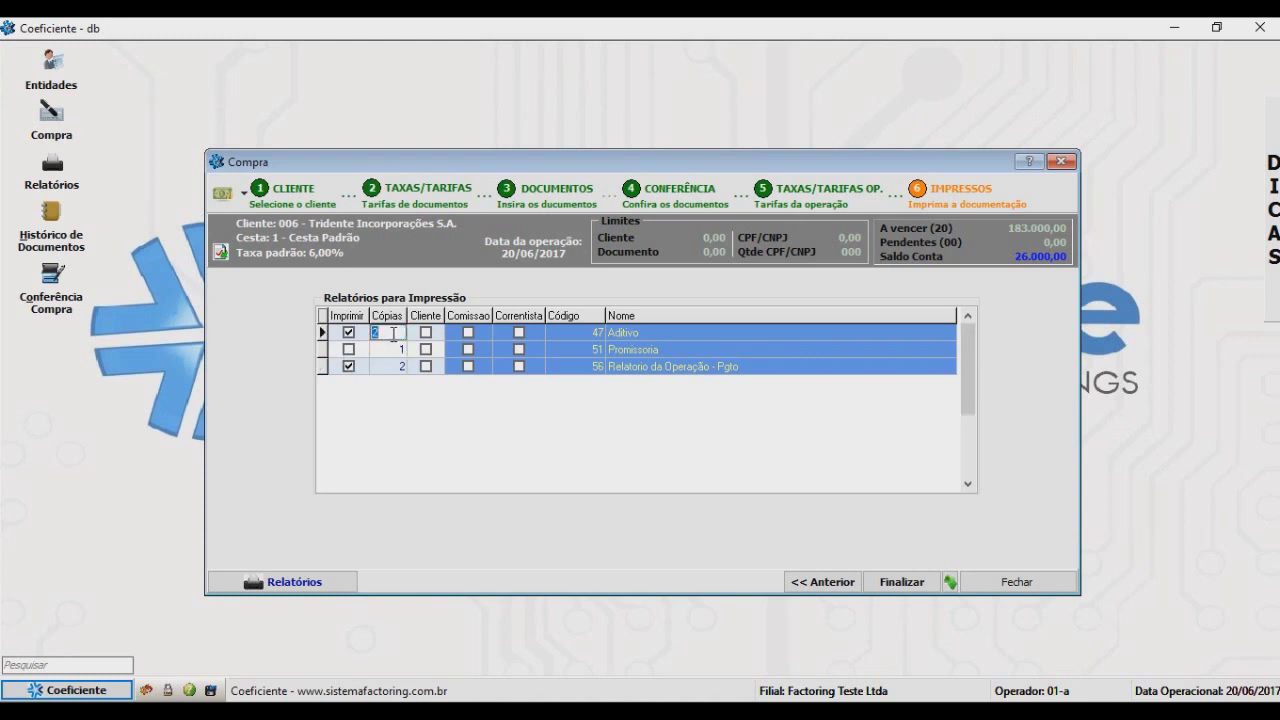
pyautogui.press('Down')
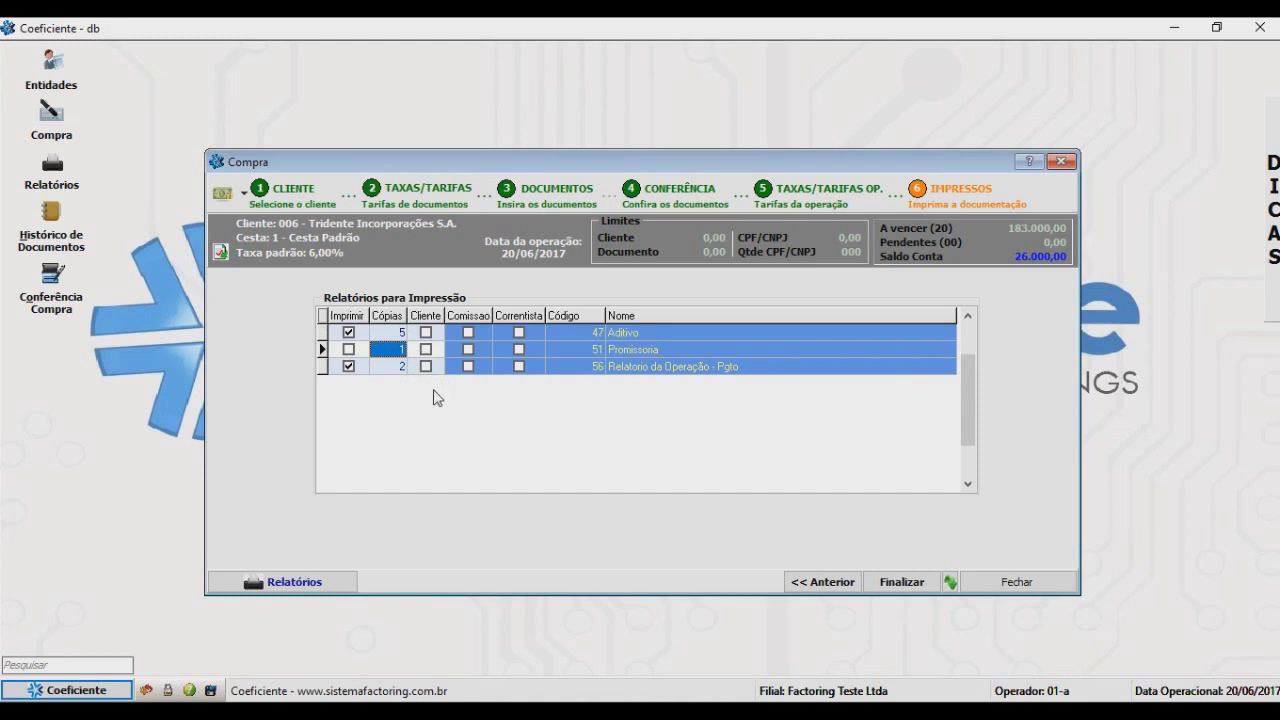
pyautogui.click(430, 336)
pyautogui.click(430, 336)
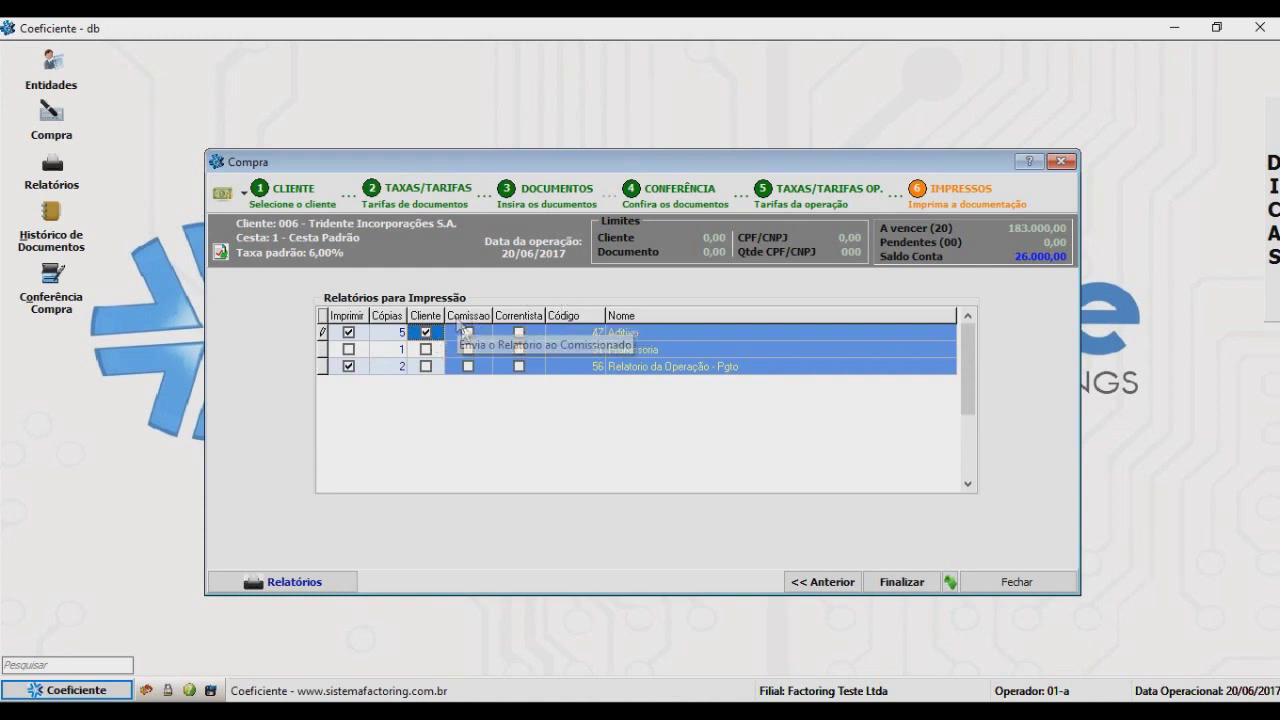
# Mark Relatorio da Operação - Pgto for the client, and clear the client and print marks of that report and Aditivo.
pyautogui.click(429, 368)
pyautogui.click(428, 368)
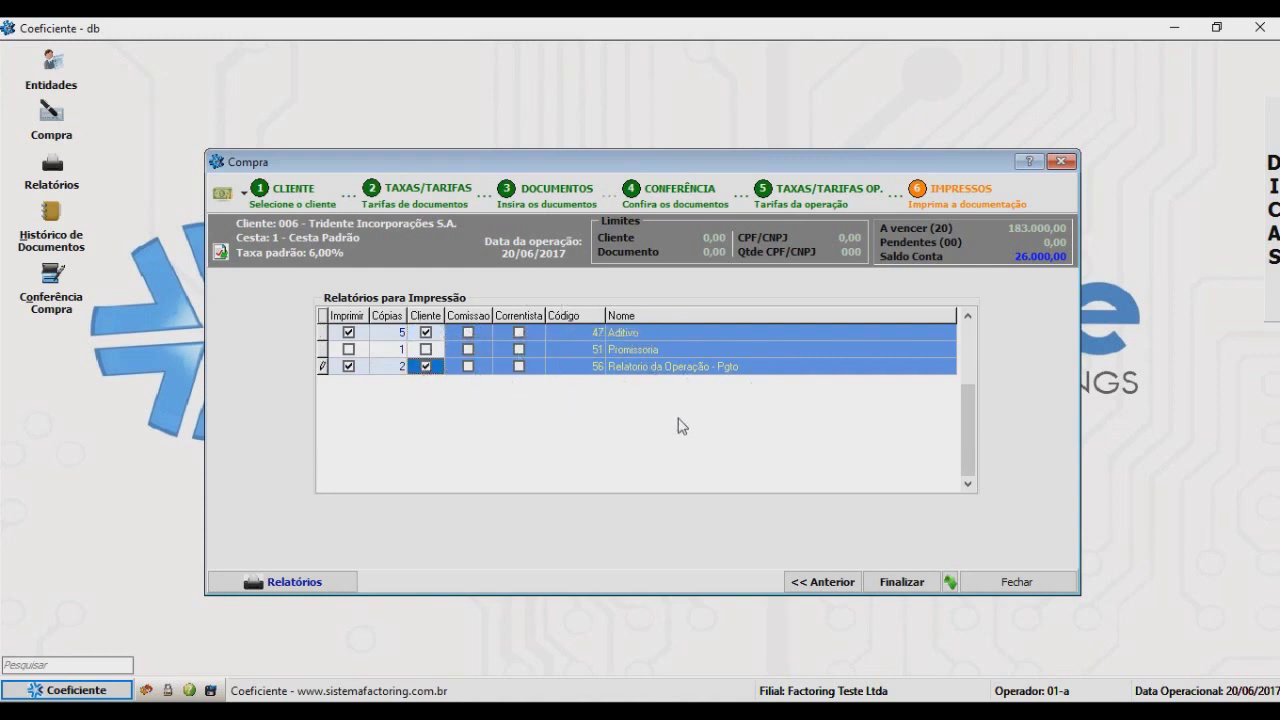
pyautogui.click(426, 333)
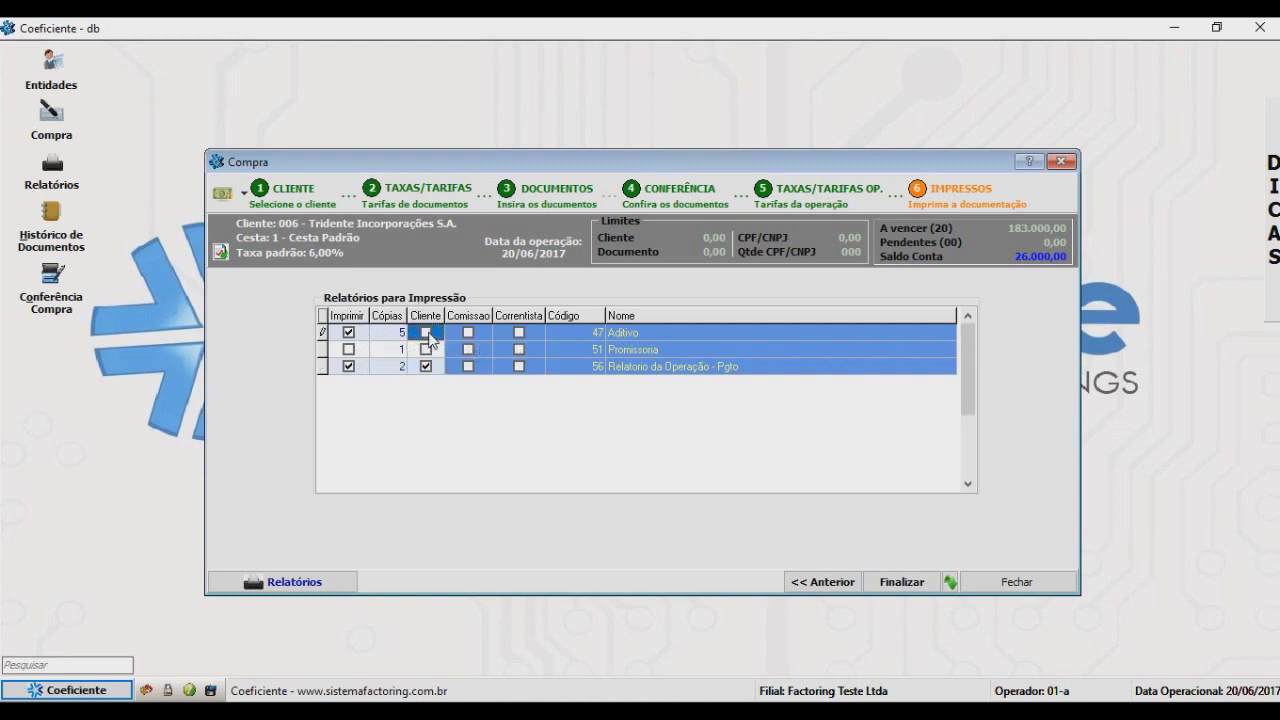
pyautogui.click(426, 366)
pyautogui.click(348, 333)
pyautogui.click(349, 366)
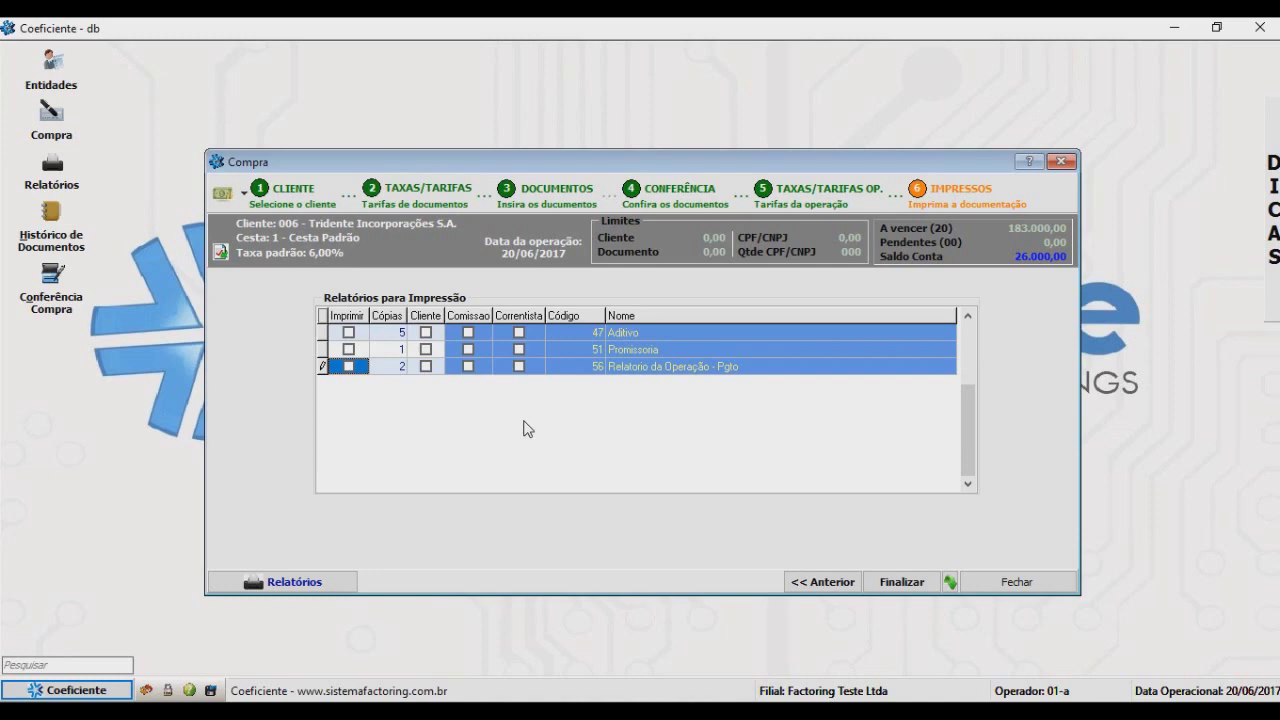
# Finalize the purchase and confirm a Dinheiro payment of 1.049,00 in the payment complement.
pyautogui.click(902, 582)
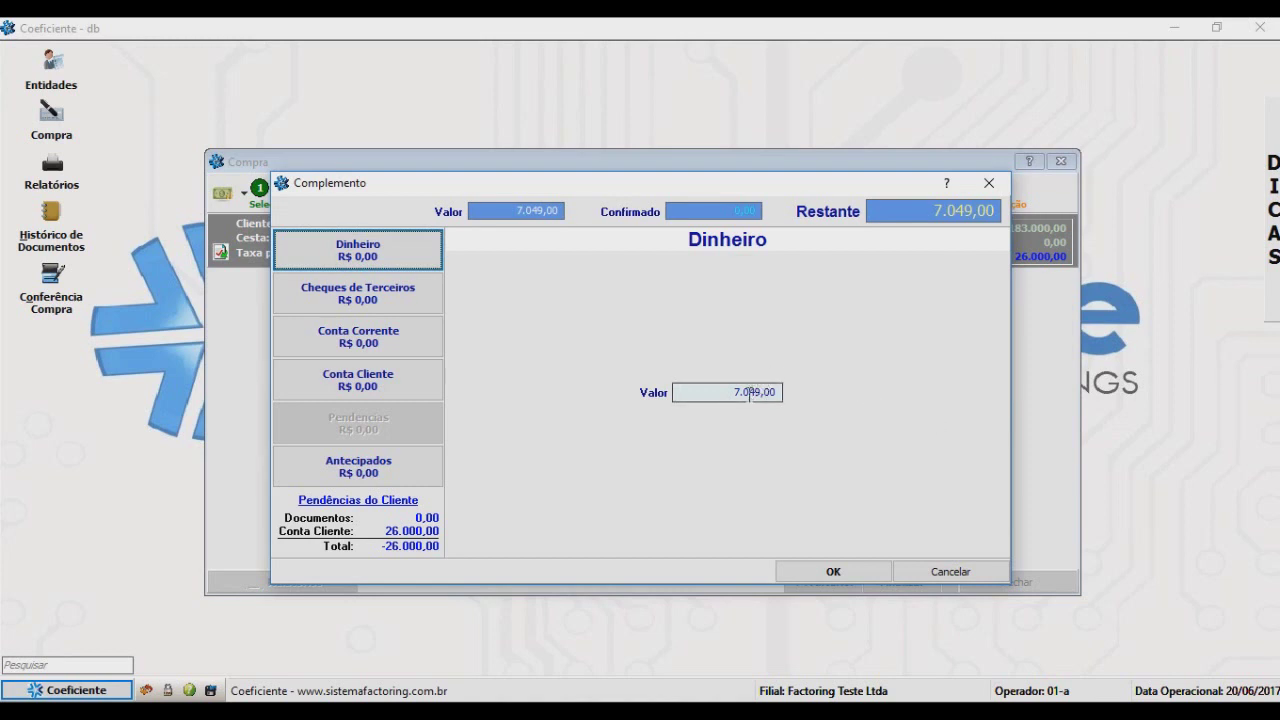
pyautogui.click(690, 392)
pyautogui.moveTo(682, 392); pyautogui.dragTo(657, 384)
pyautogui.write('1049')
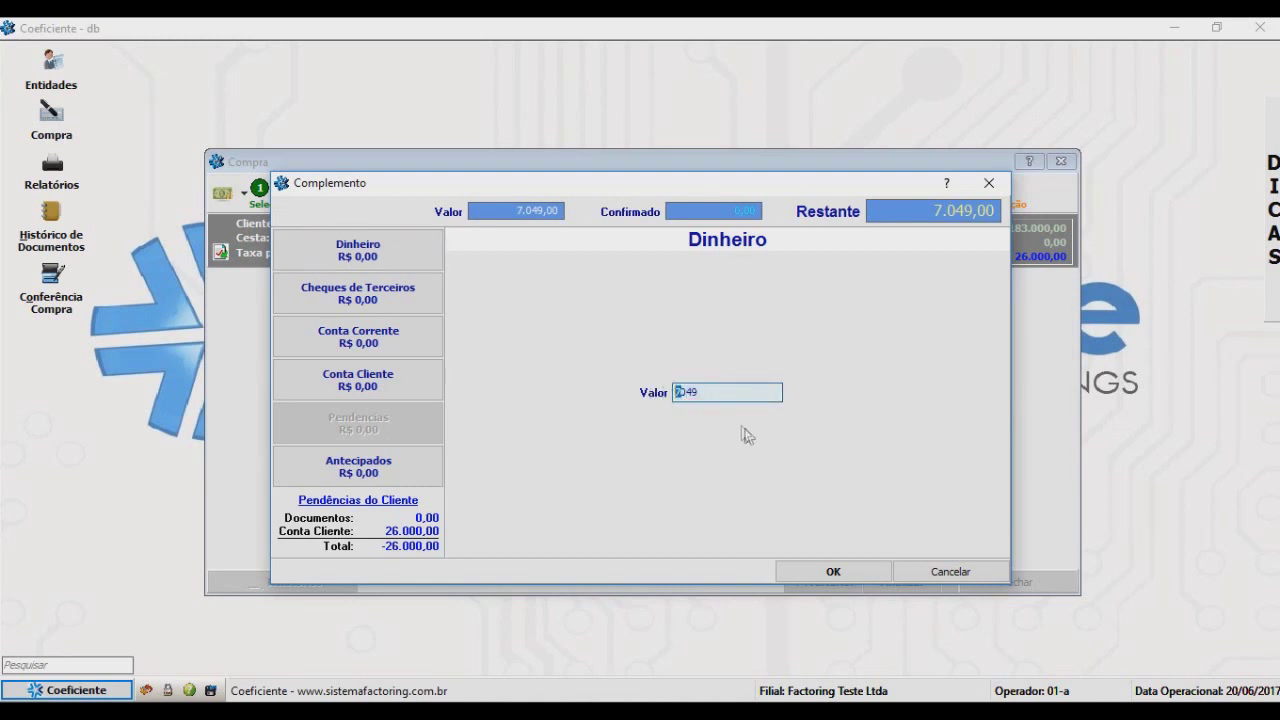
pyautogui.click(827, 575)
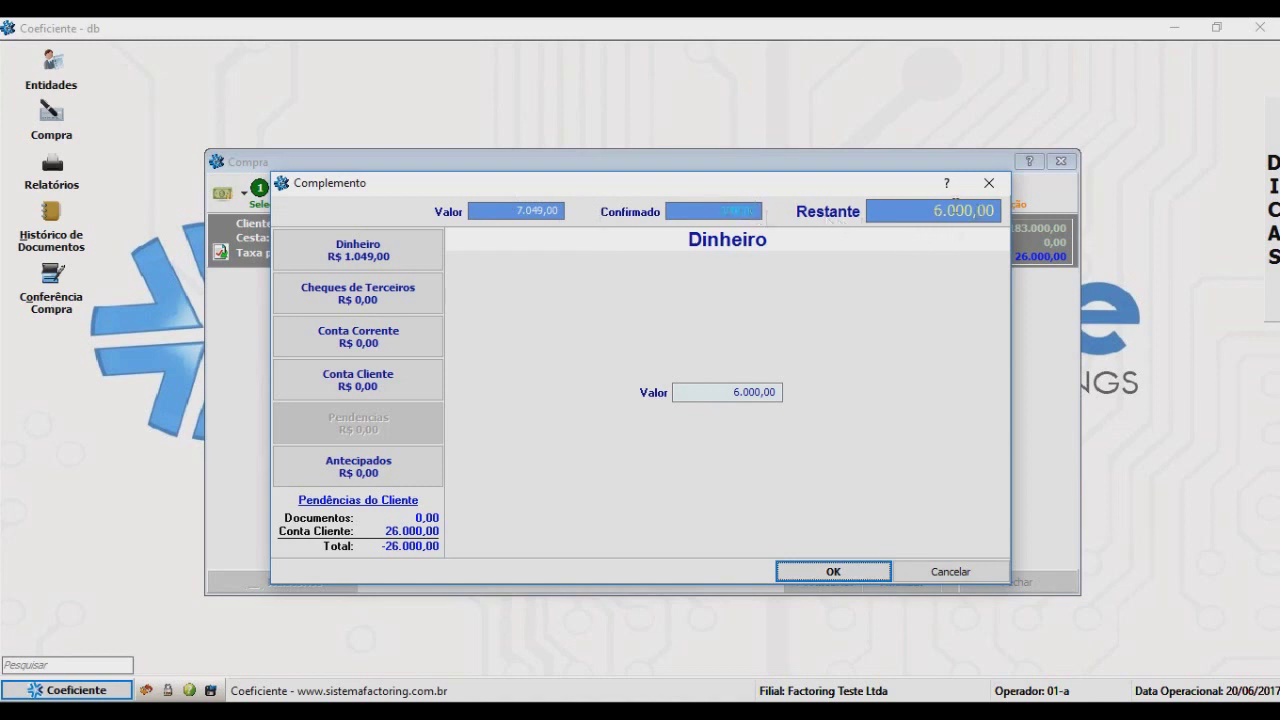
# Add a Conta Corrente payment of 3.000,00 from CC Banco do Brasil with Transferência as the document type.
pyautogui.click(398, 297)
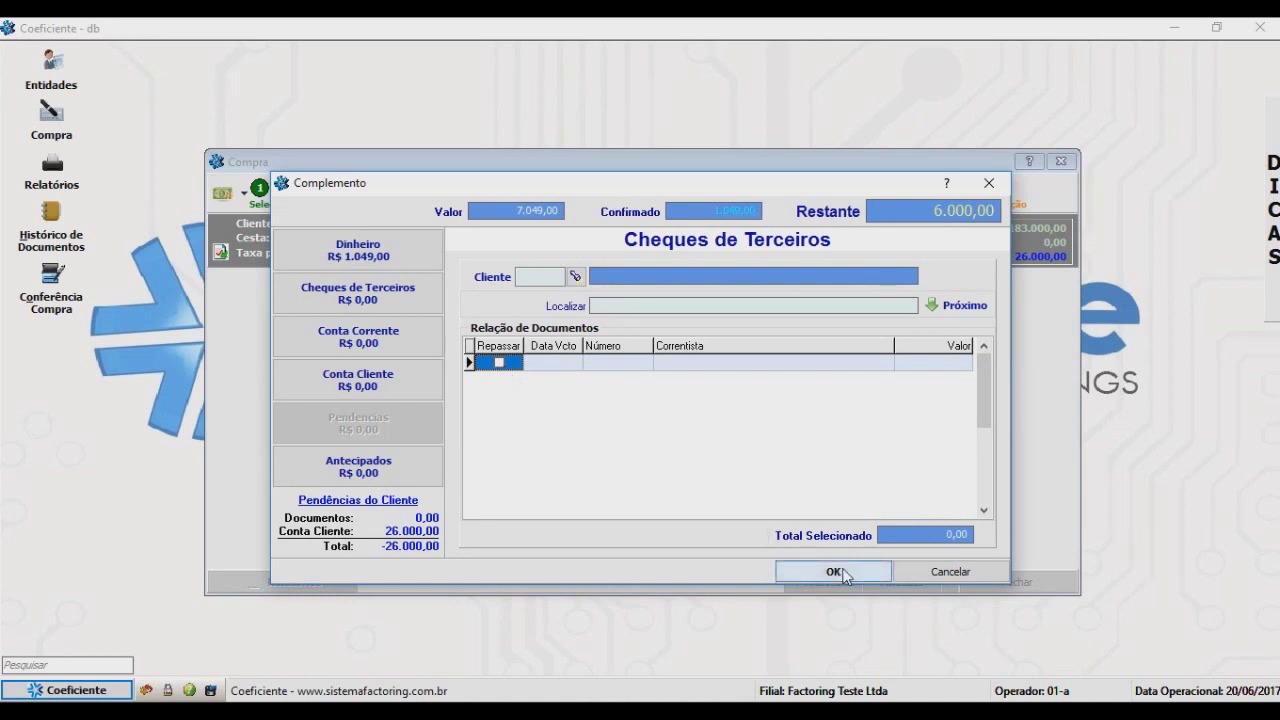
pyautogui.click(407, 343)
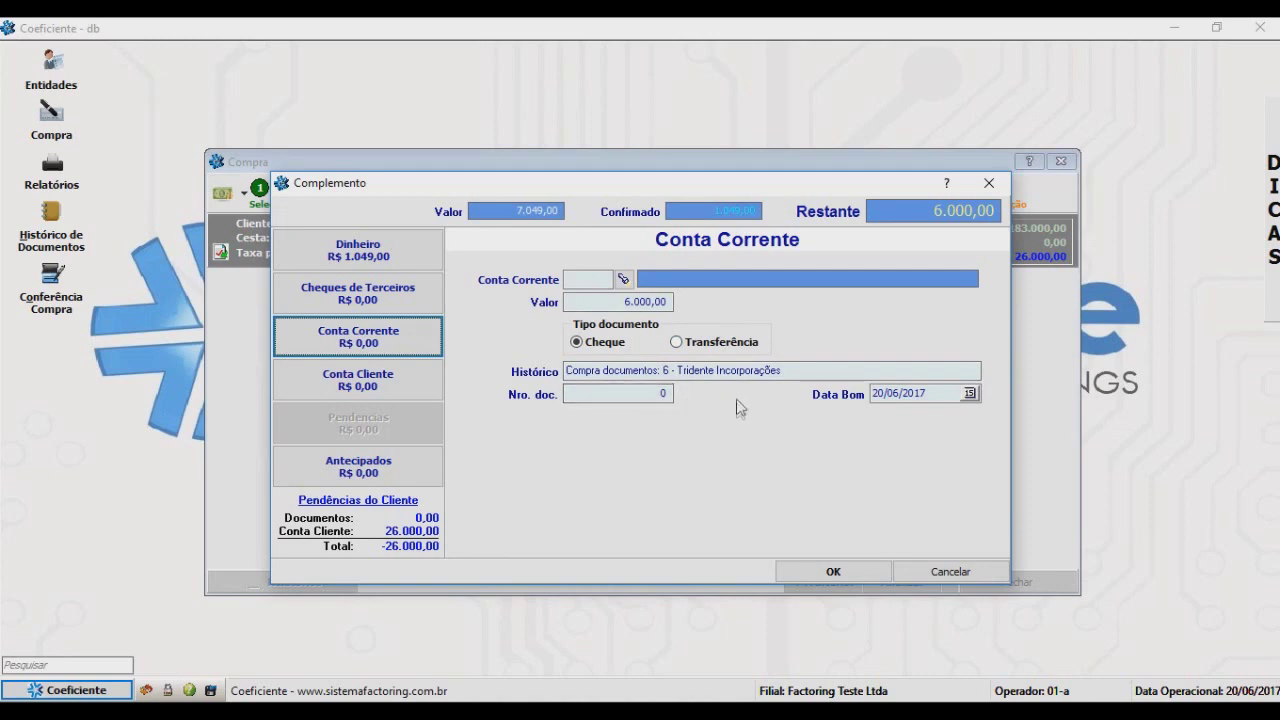
pyautogui.click(624, 281)
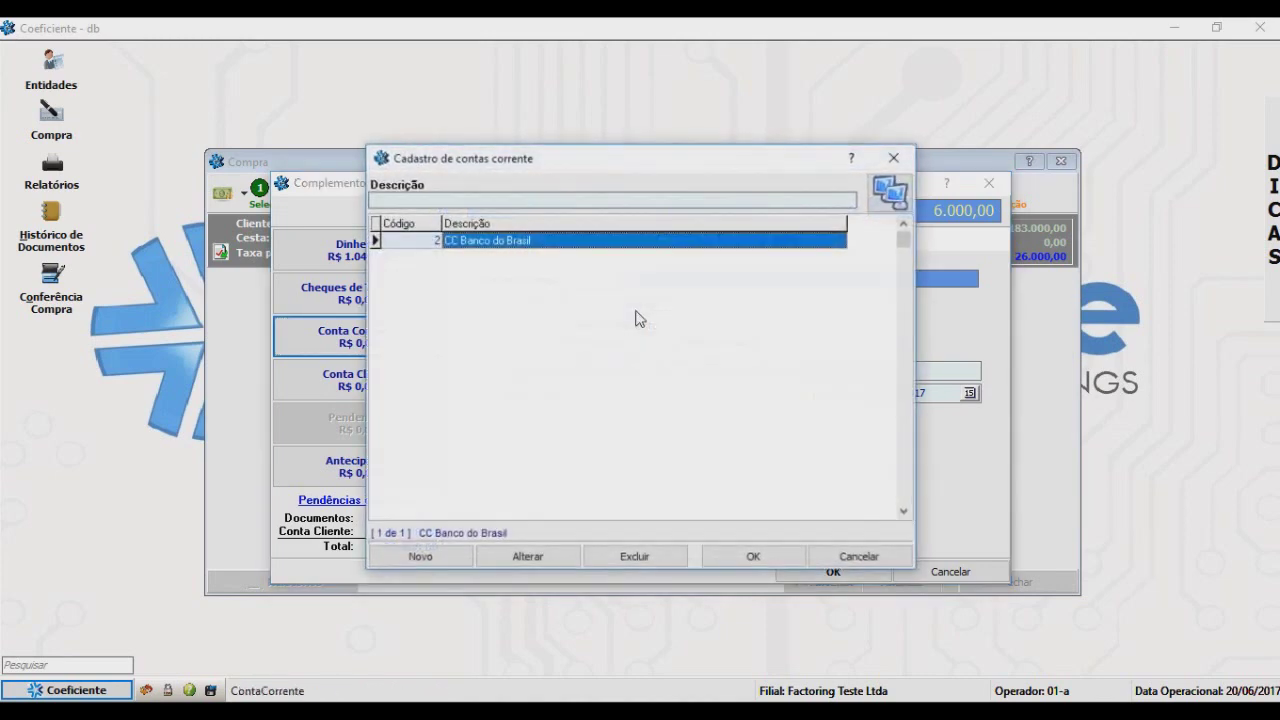
pyautogui.doubleClick(529, 246)
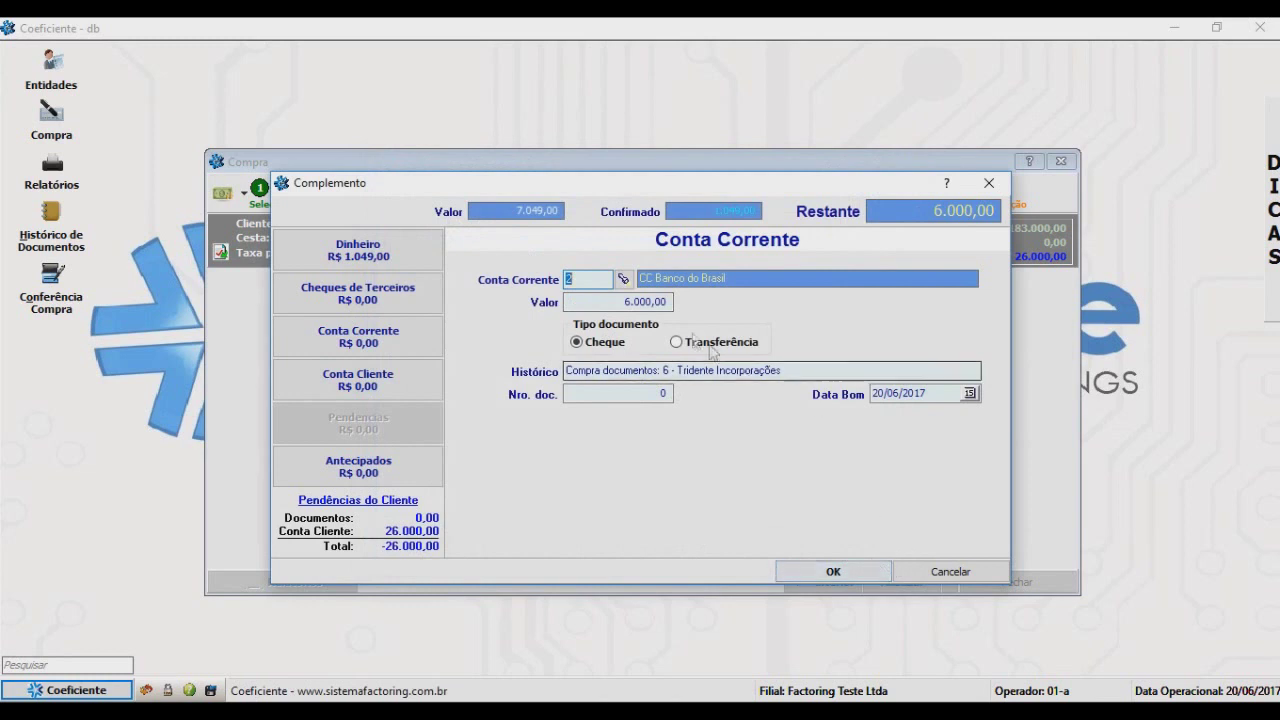
pyautogui.click(677, 342)
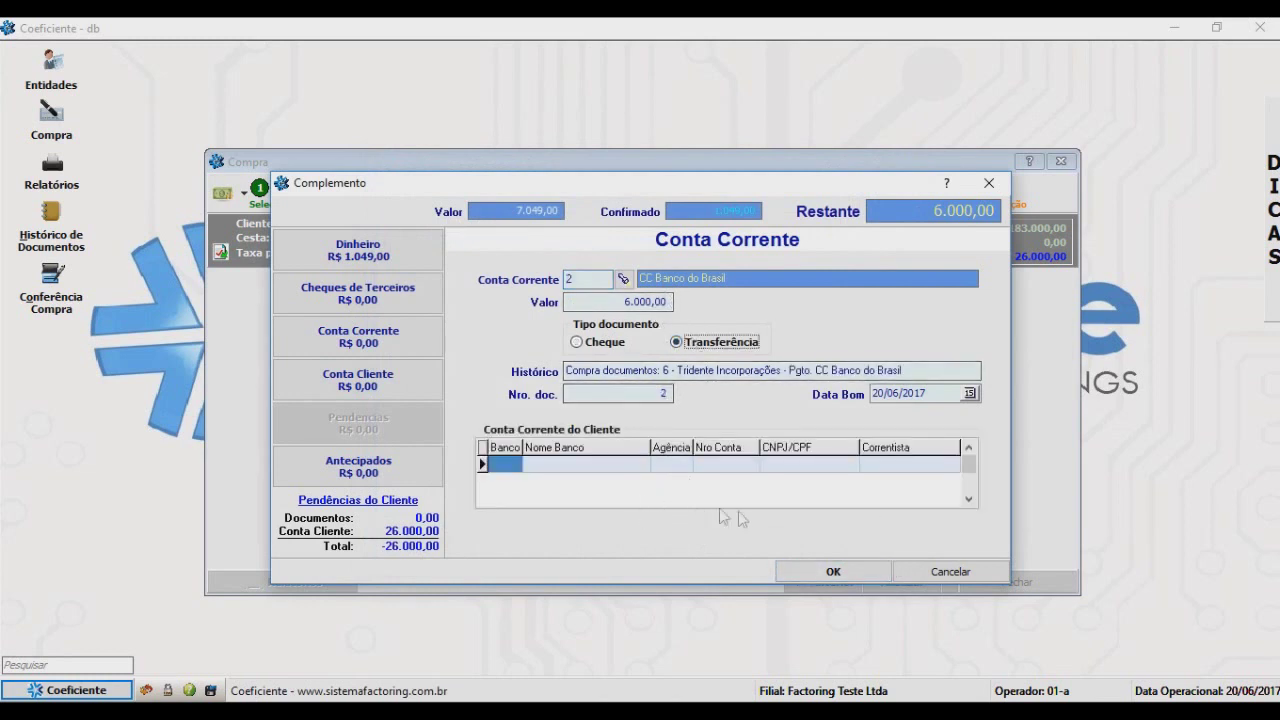
pyautogui.click(610, 302)
pyautogui.write('3000')
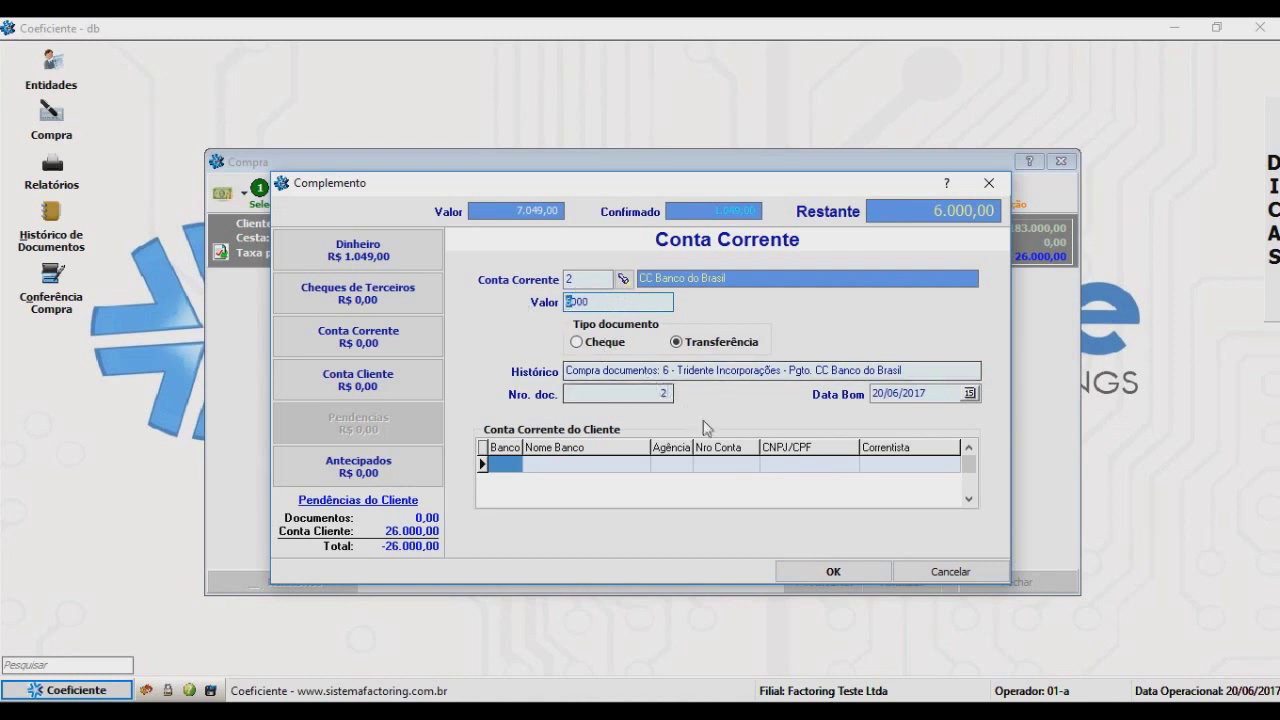
pyautogui.click(843, 563)
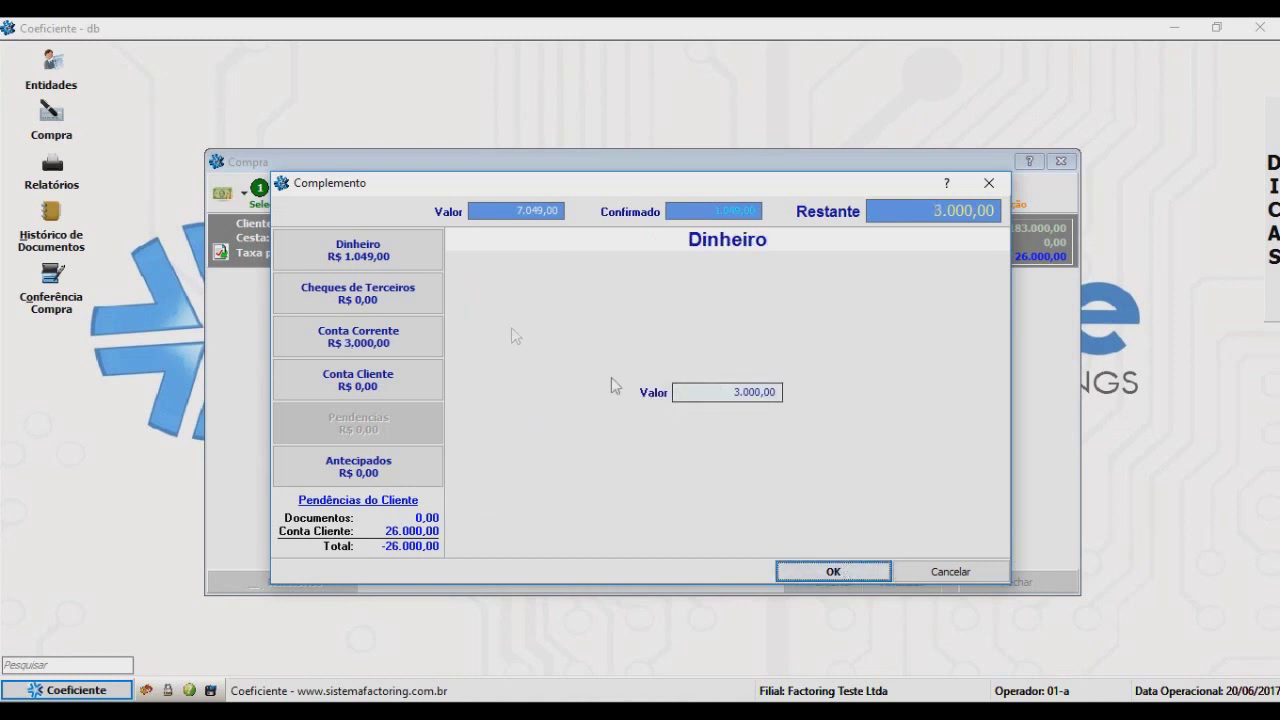
# Settle the remaining 3.000,00 as Dinheiro after checking Conta Cliente and Antecipados, and confirm and close the purchase.
pyautogui.click(432, 382)
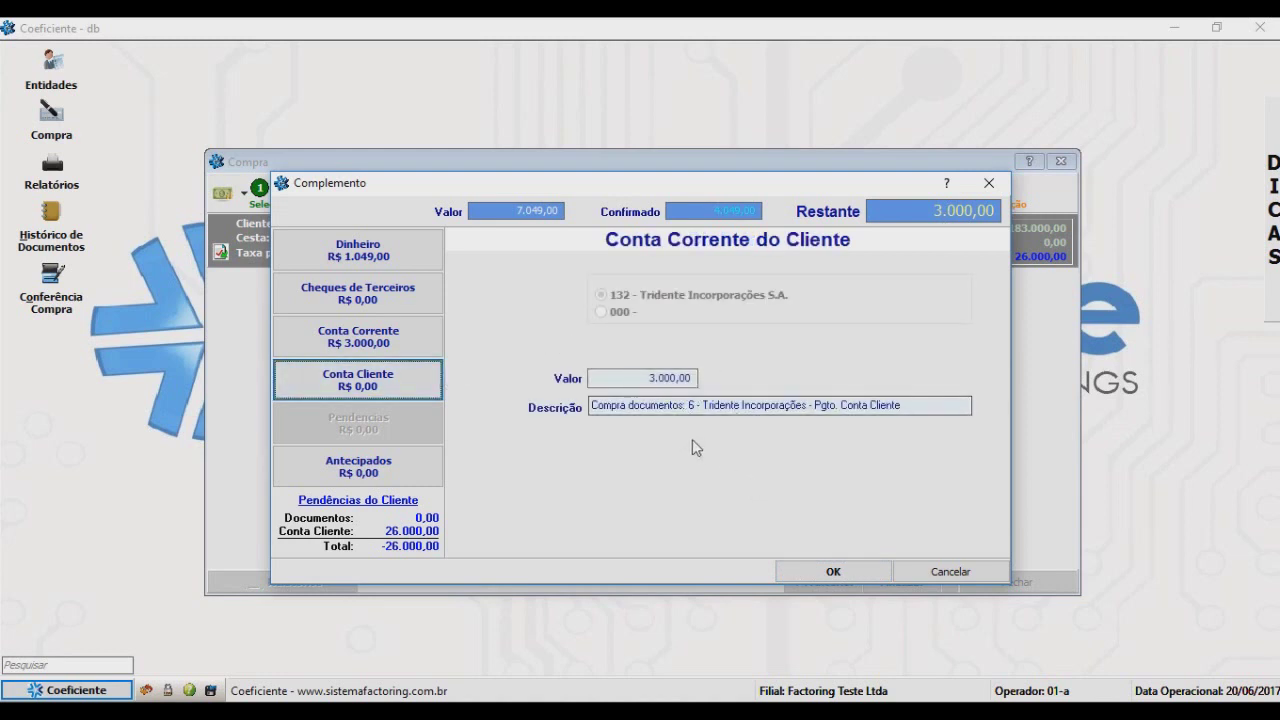
pyautogui.click(395, 474)
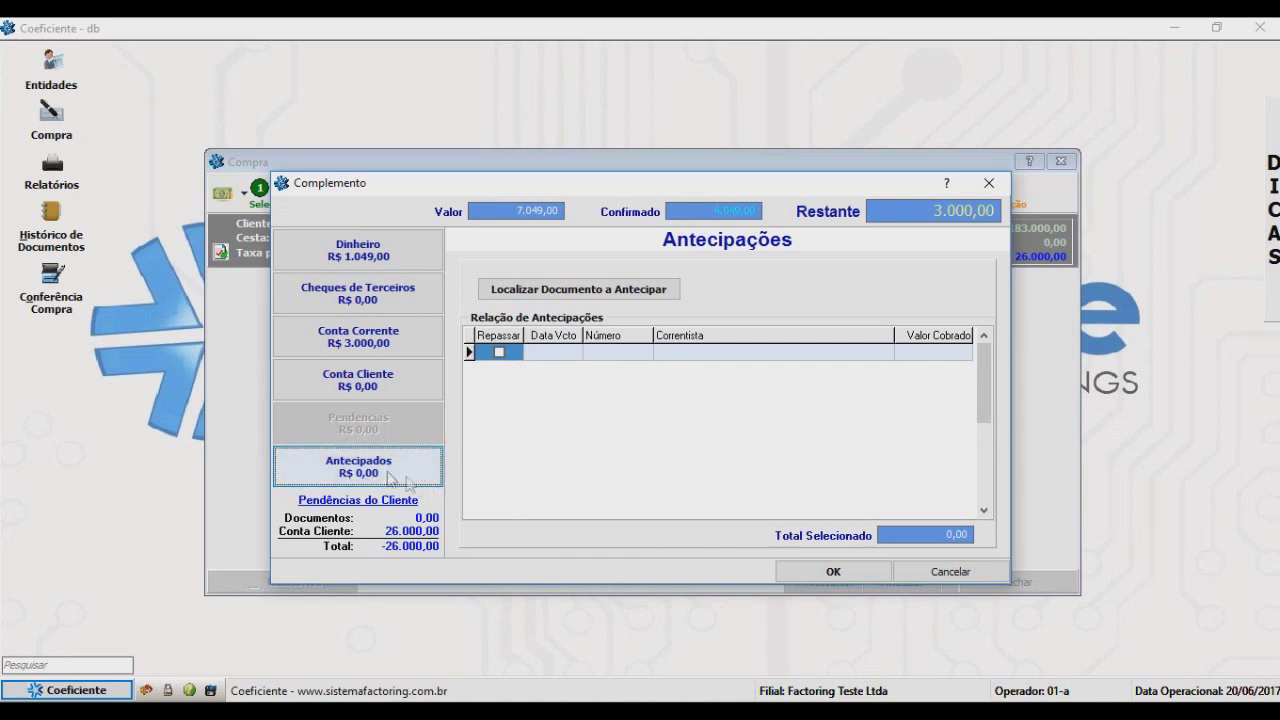
pyautogui.click(358, 252)
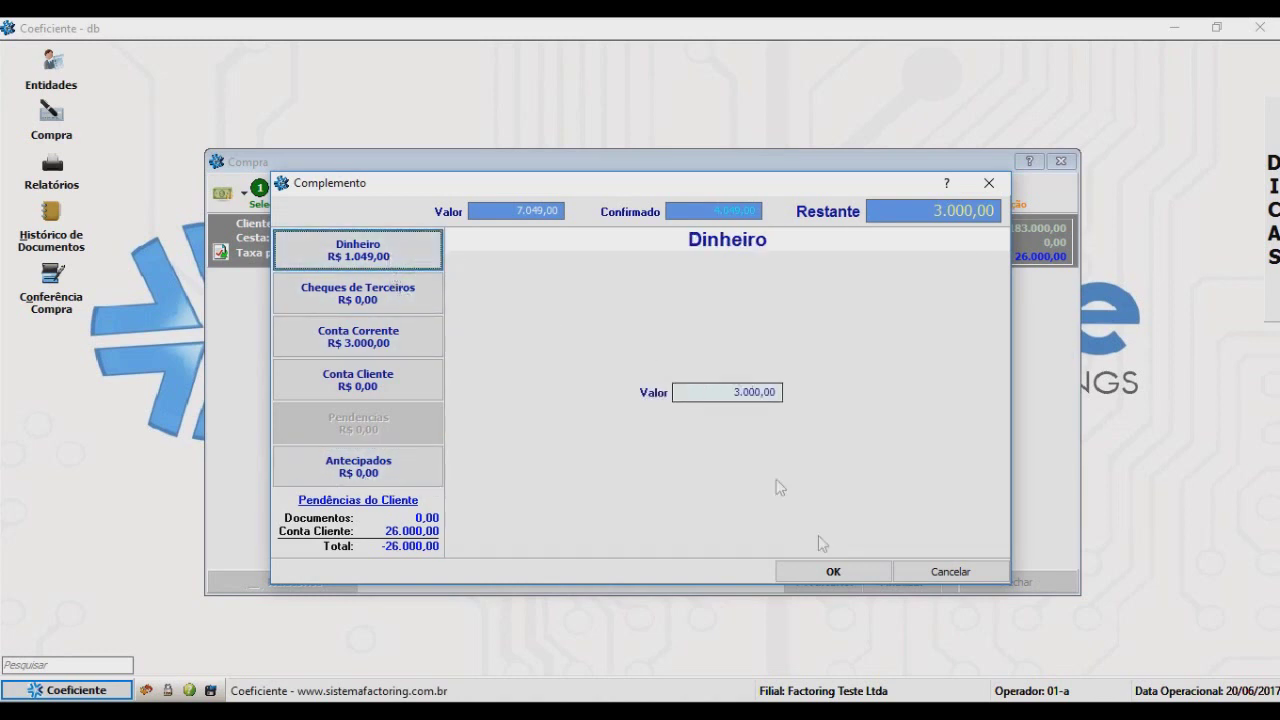
pyautogui.click(846, 576)
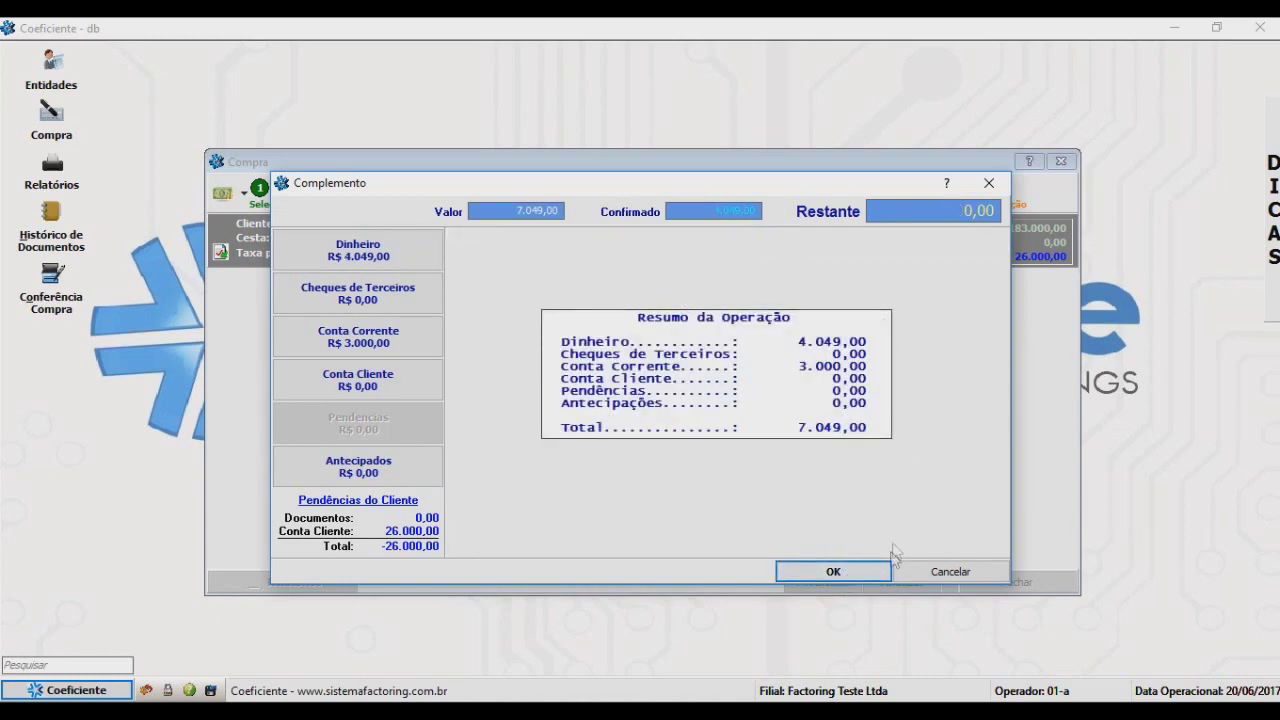
pyautogui.click(847, 575)
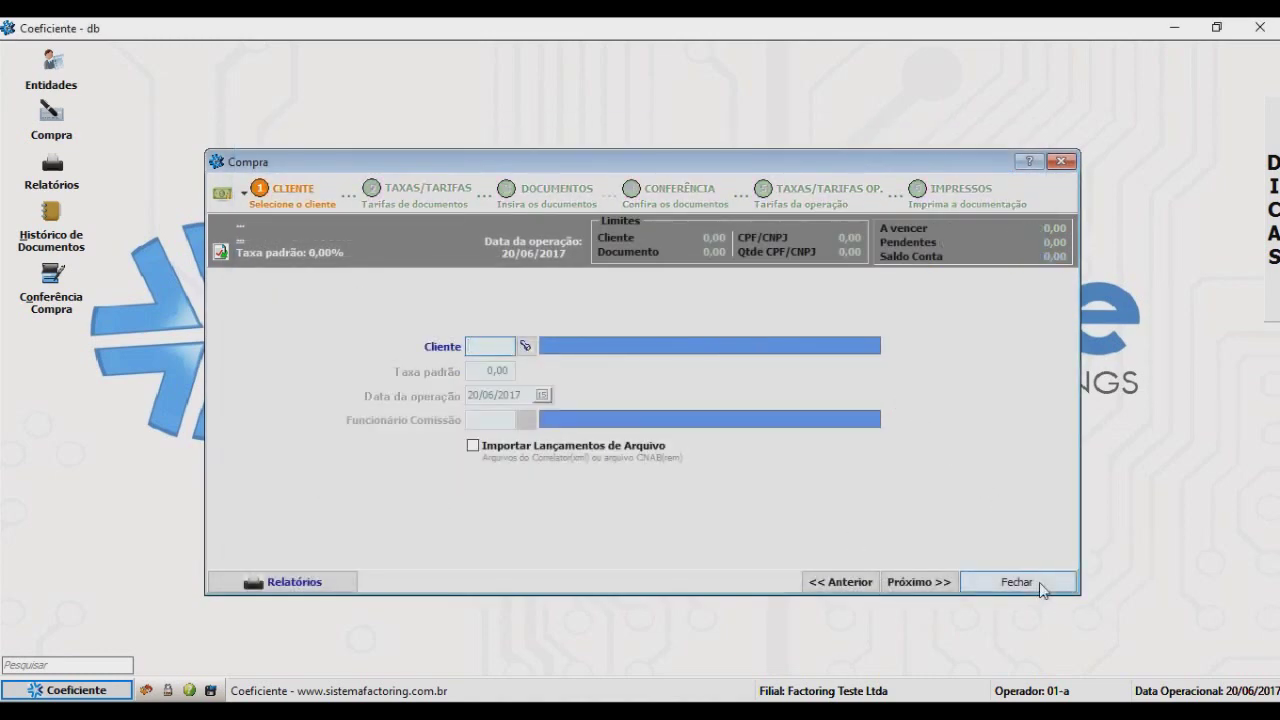
pyautogui.click(1039, 582)
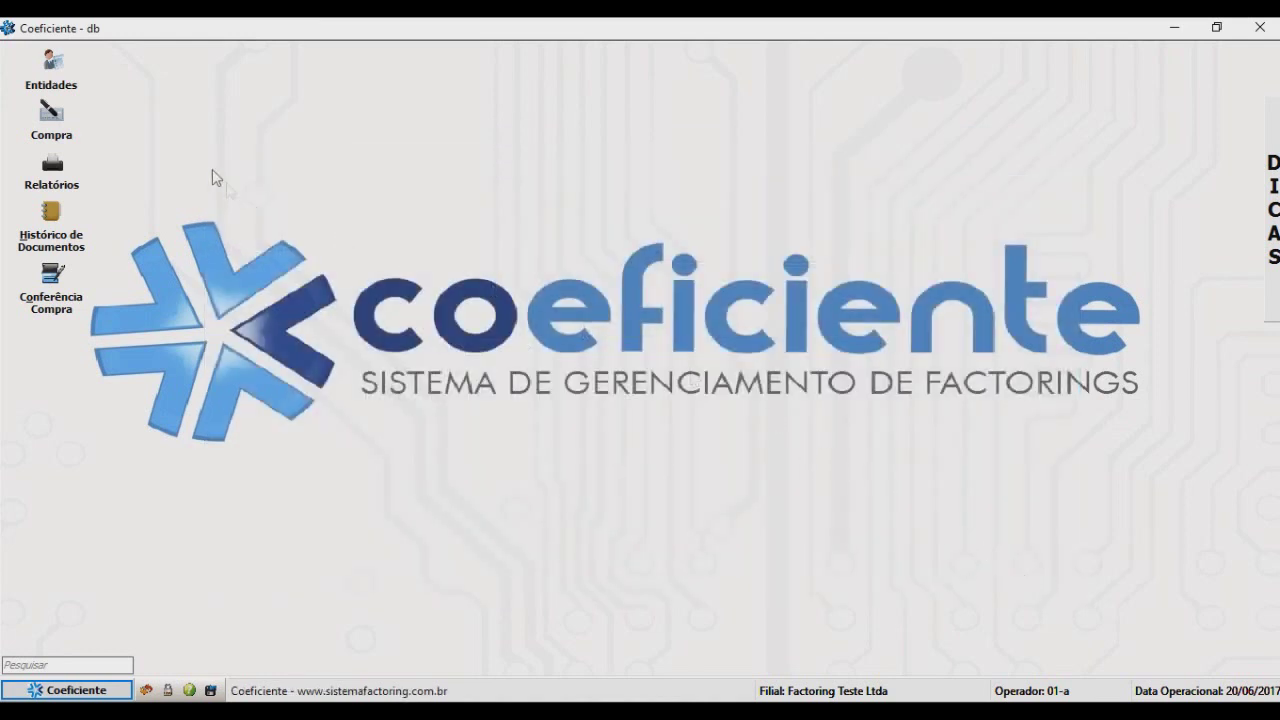
# Generate the Aditivo operations report for the Tridente Incorporações S.A. purchase, using 20/06/2017 as the start date.
pyautogui.click(51, 170)
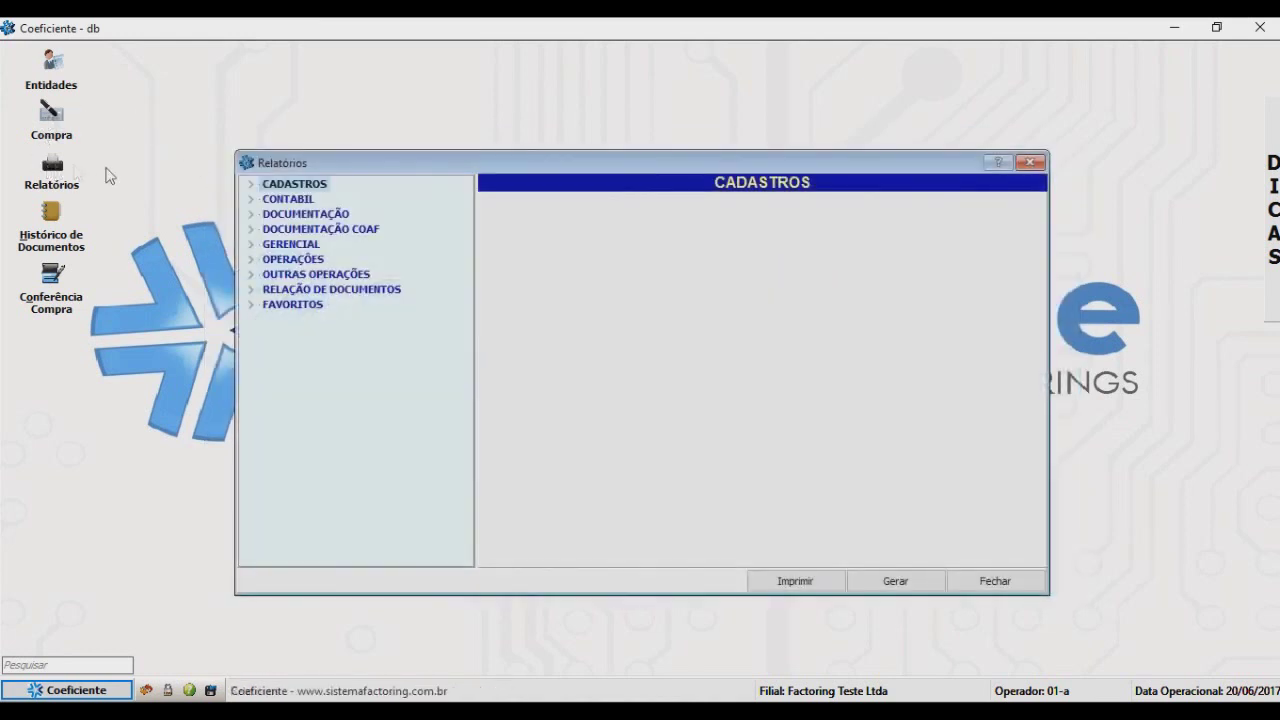
pyautogui.click(251, 261)
pyautogui.click(297, 276)
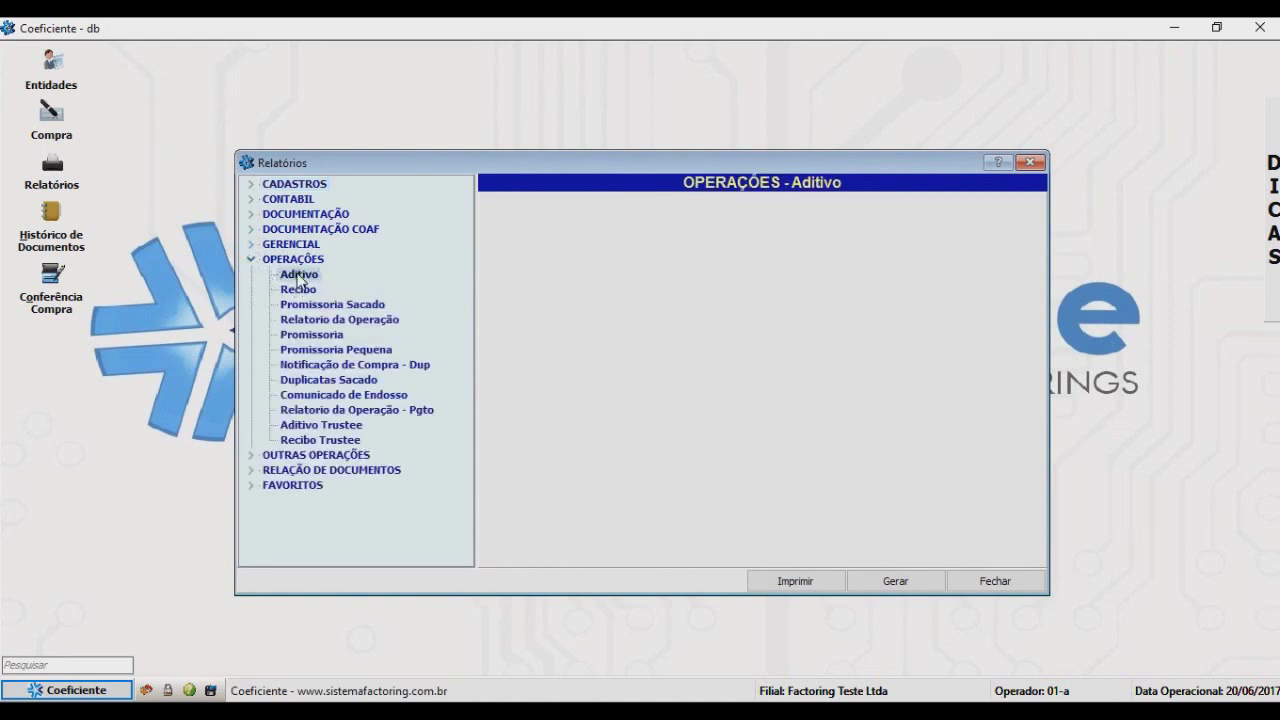
pyautogui.doubleClick(608, 259)
pyautogui.click(634, 391)
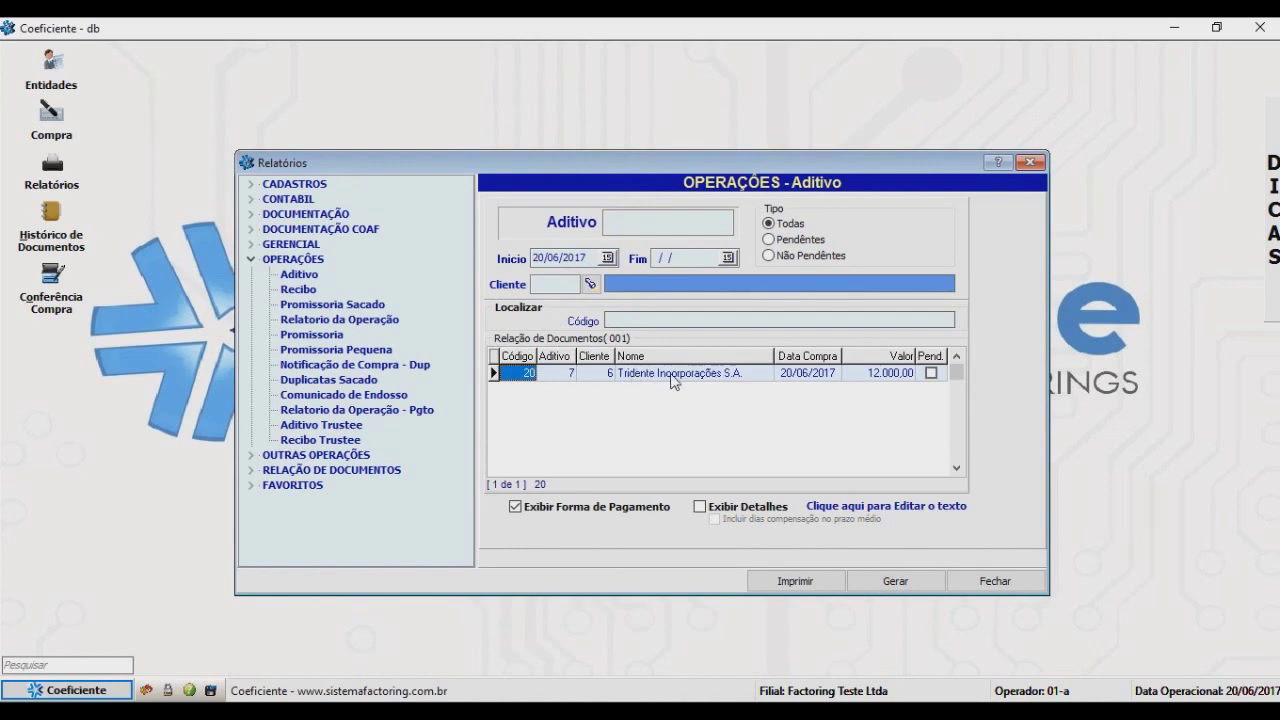
pyautogui.click(640, 374)
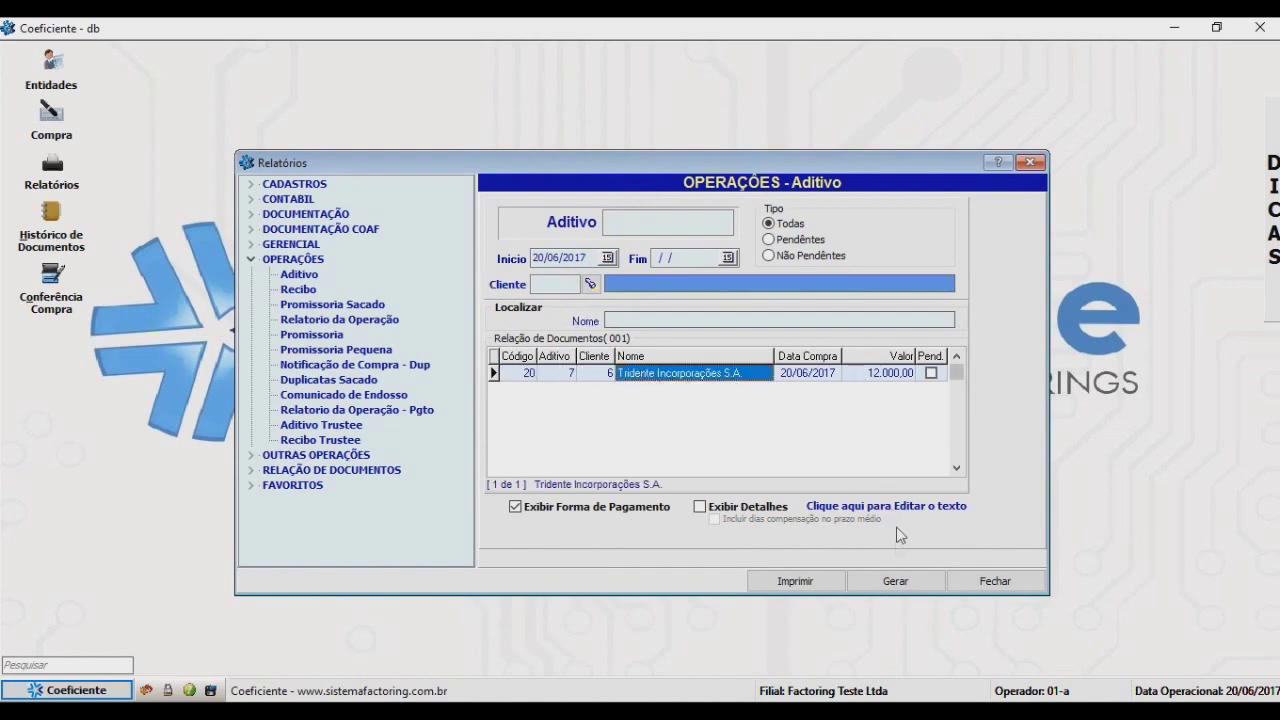
pyautogui.click(898, 581)
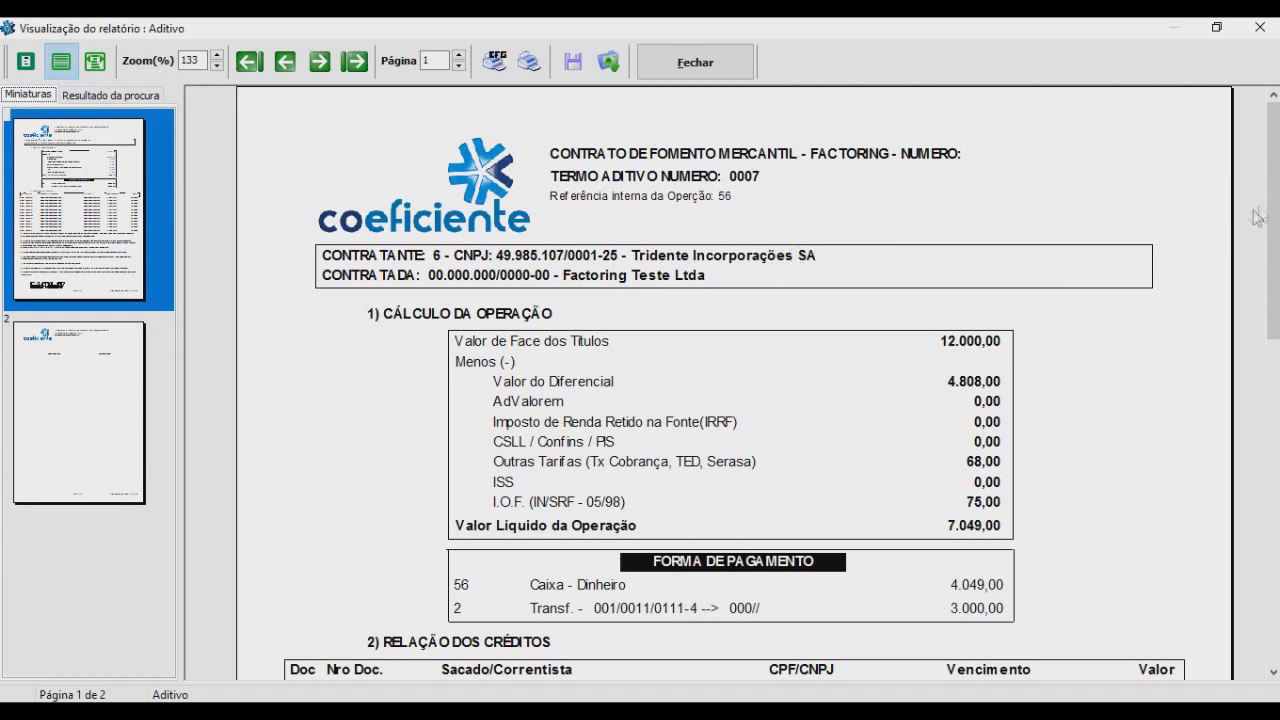
# Examine both pages of the Aditivo report, including the payment method, listed credits, clauses and signature lines, and close it.
pyautogui.scroll(-3, 1250, 222)
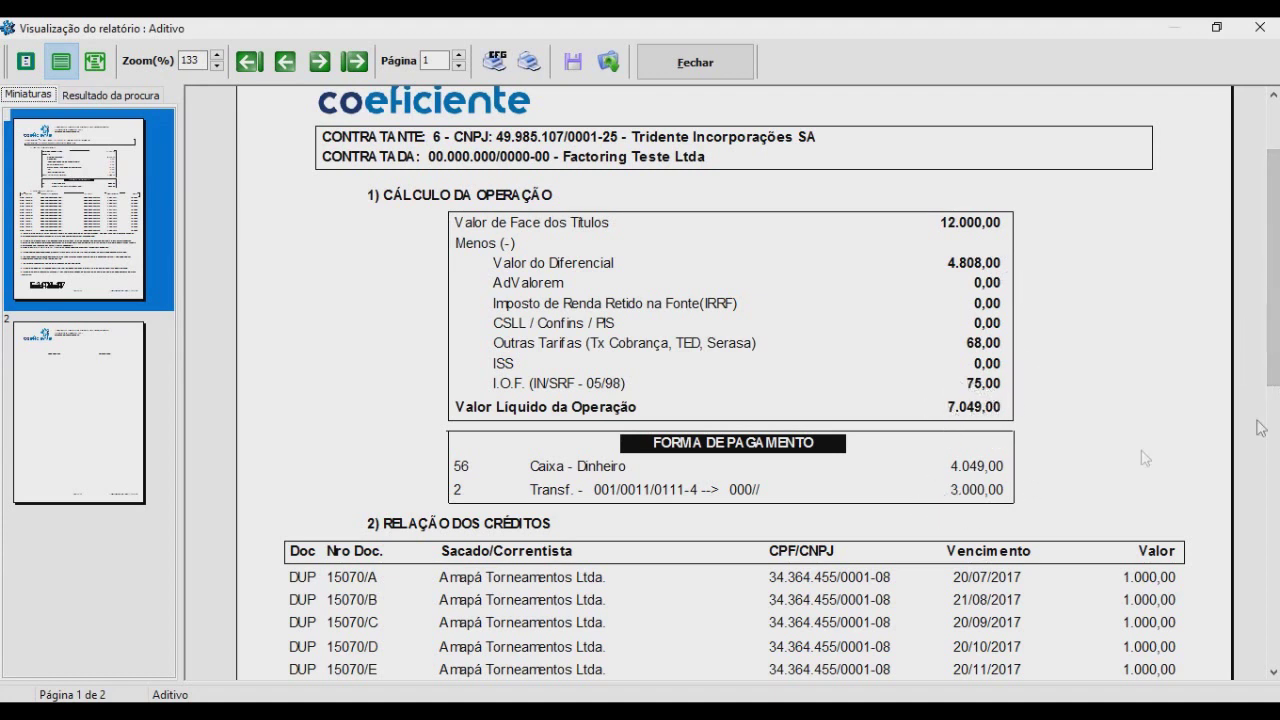
pyautogui.scroll(-5, 688, 470)
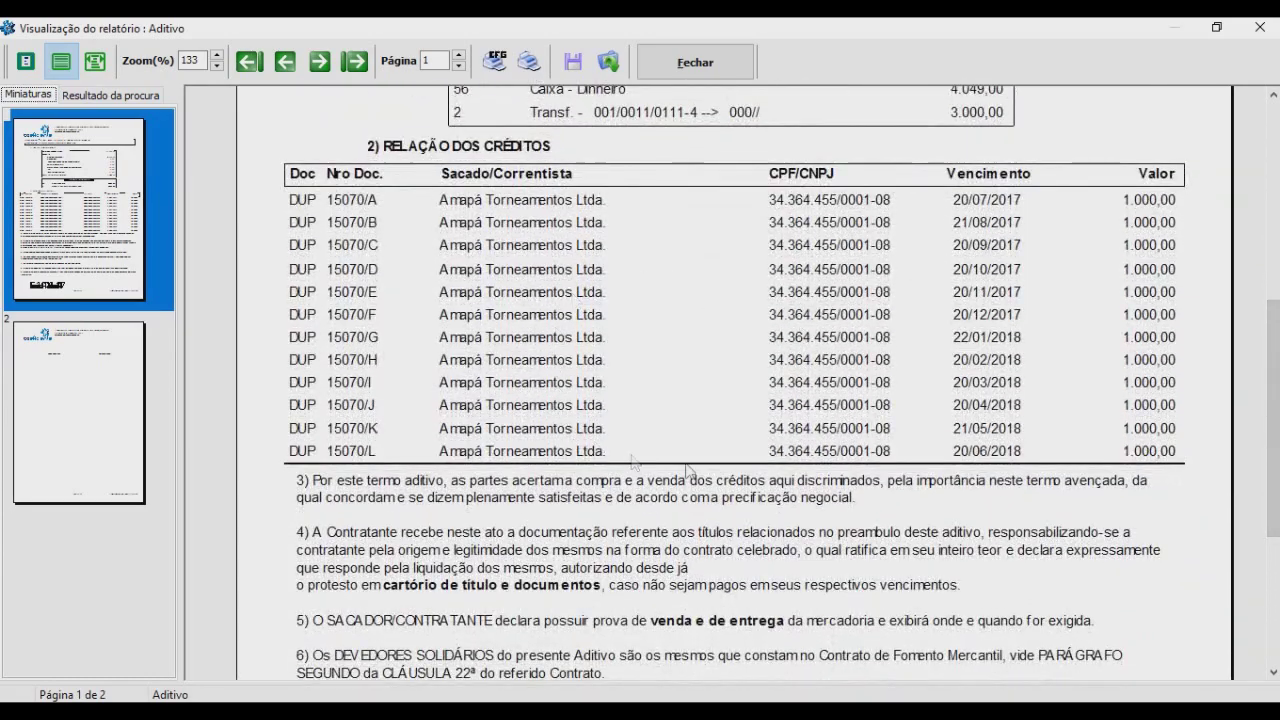
pyautogui.scroll(-1, 1278, 437)
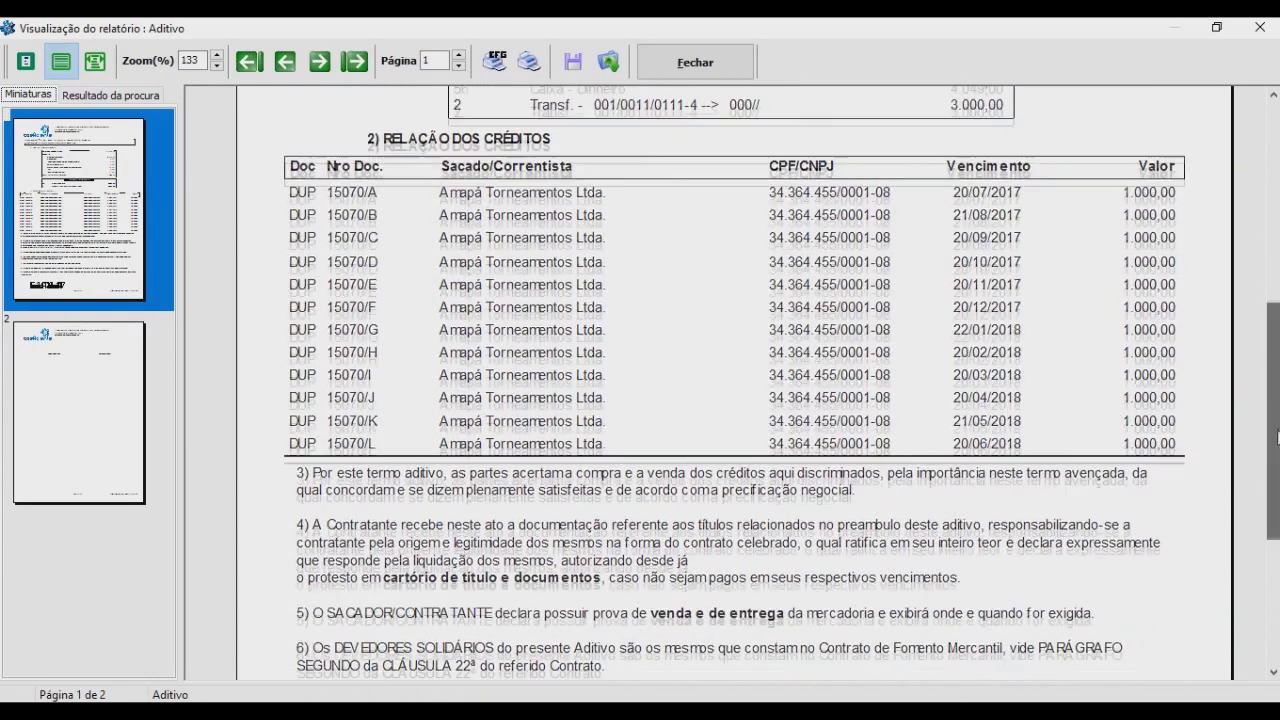
pyautogui.scroll(-3, 1278, 437)
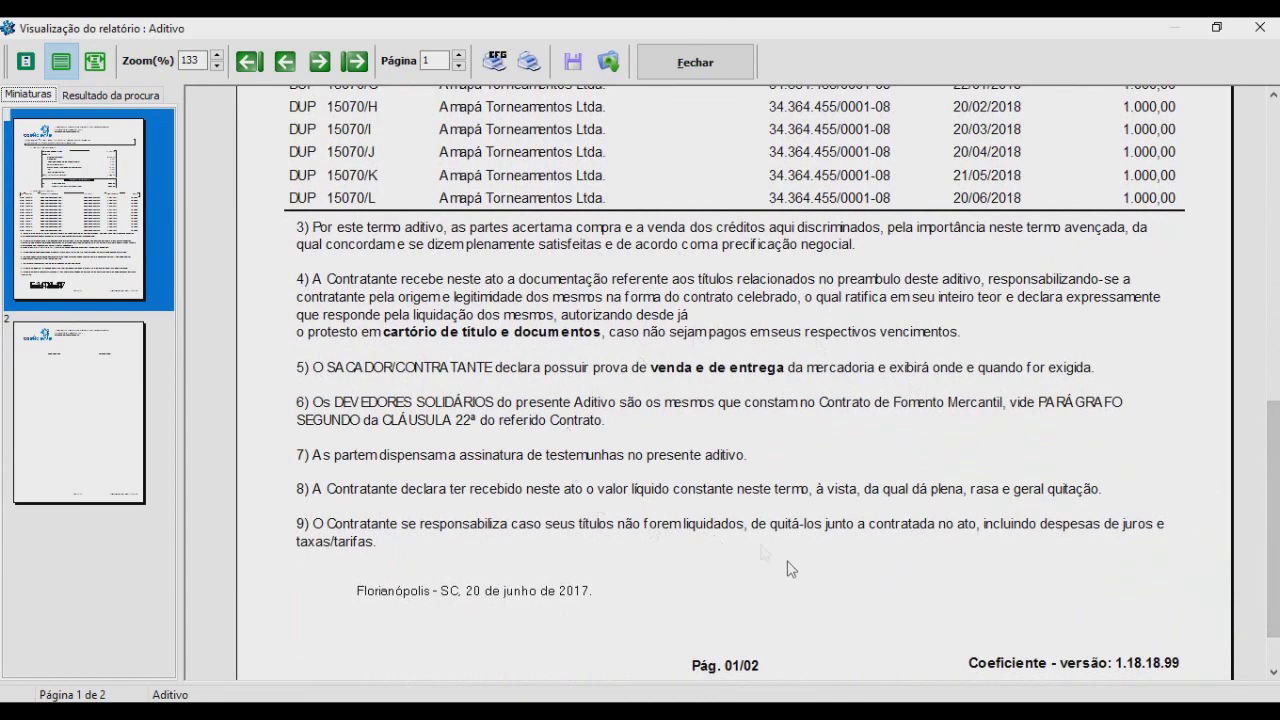
pyautogui.click(62, 372)
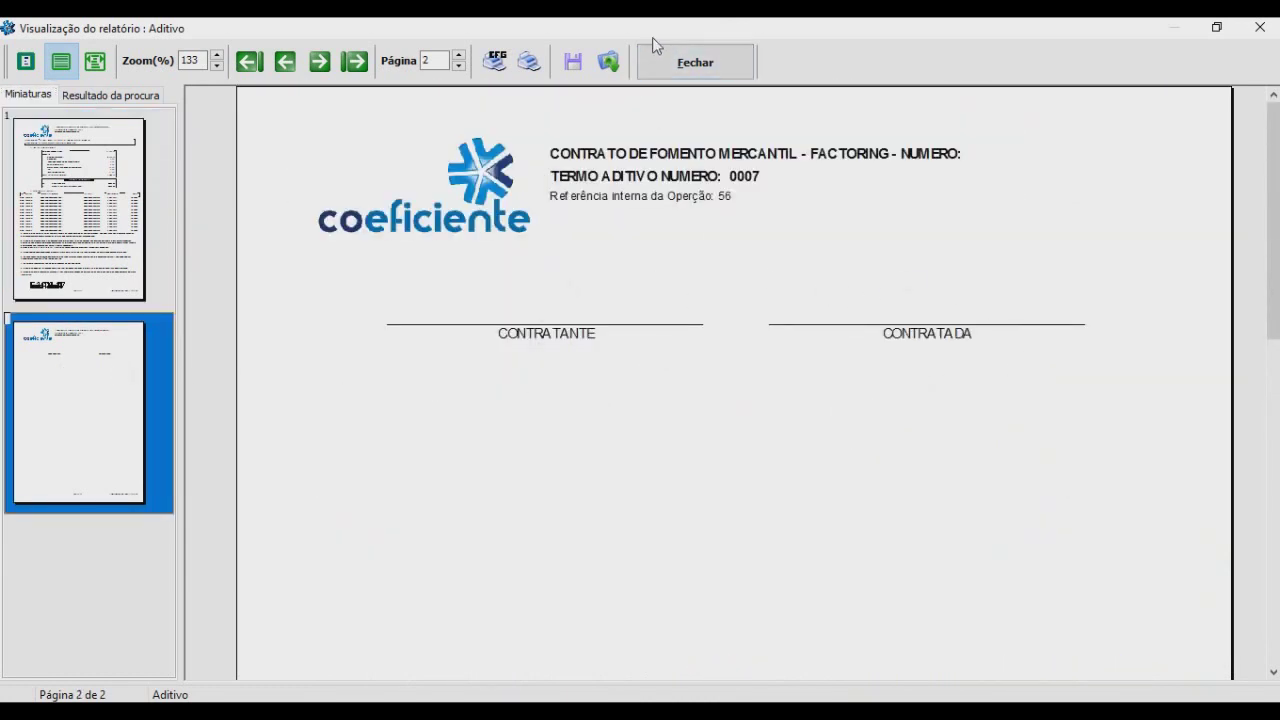
pyautogui.click(696, 64)
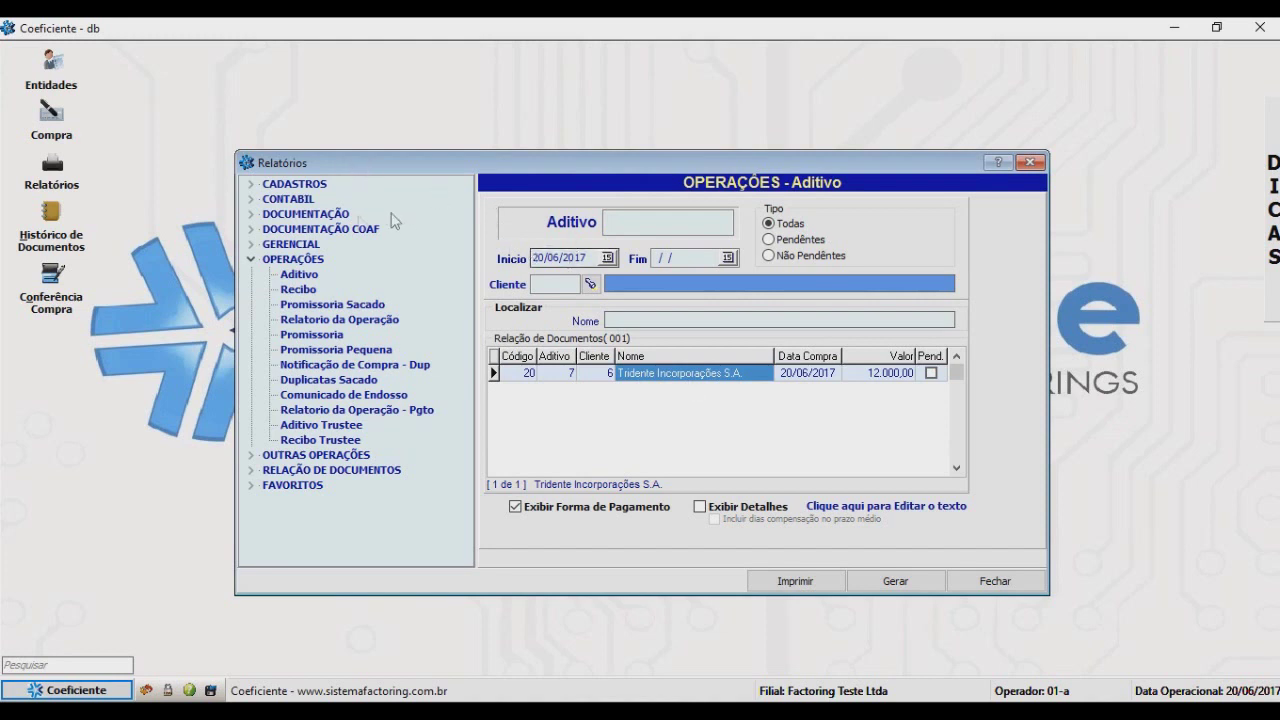
# Generate the Contrato de Fomento documentation report without selecting a client, view its second page and close it.
pyautogui.click(272, 215)
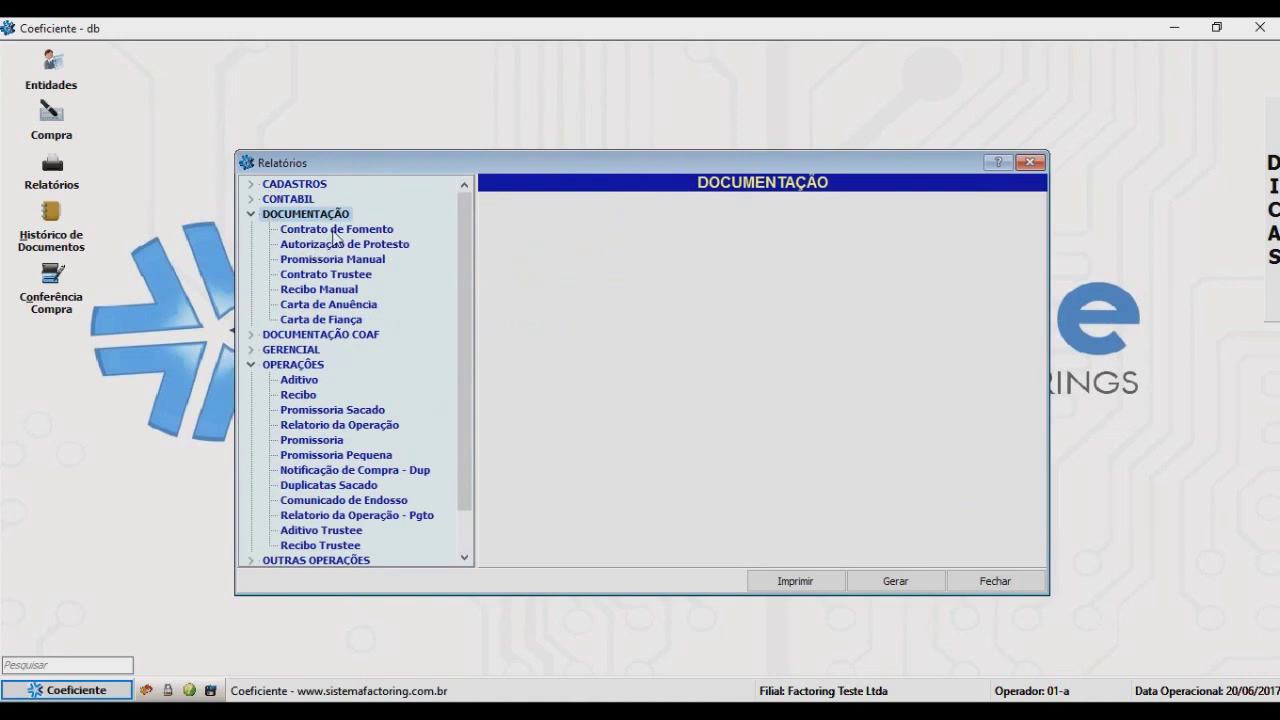
pyautogui.click(336, 230)
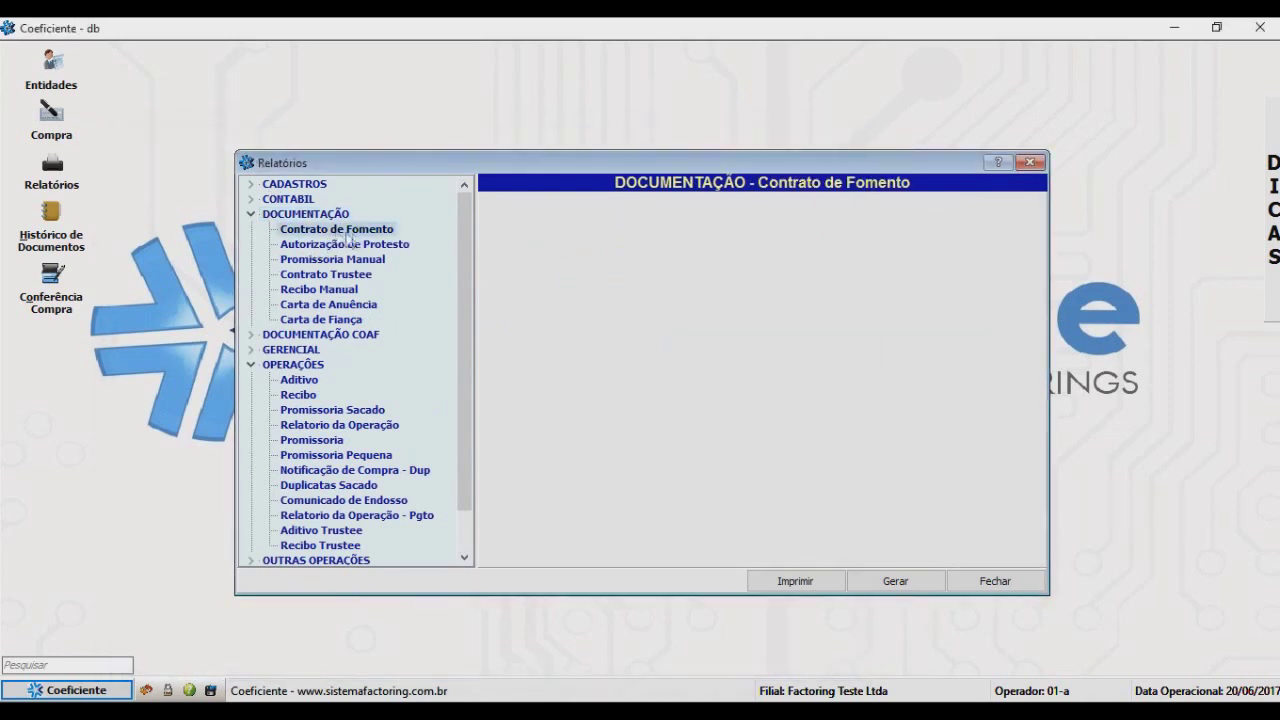
pyautogui.click(884, 586)
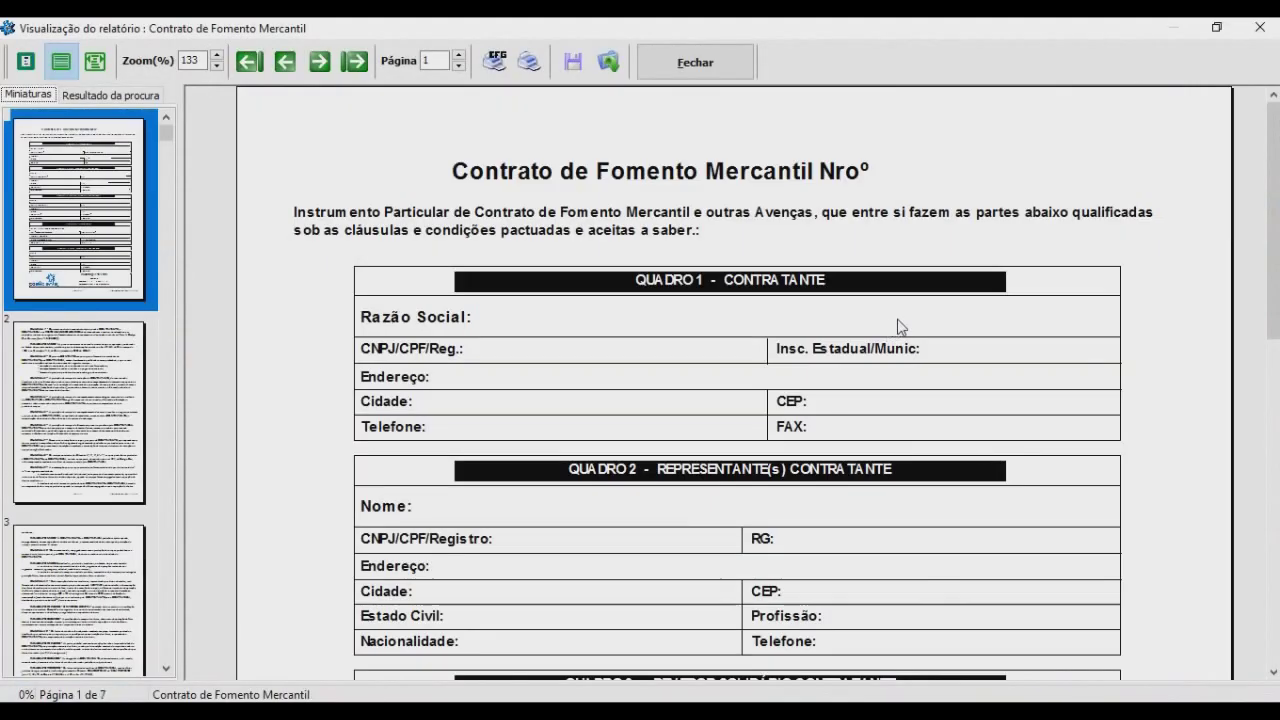
pyautogui.click(122, 425)
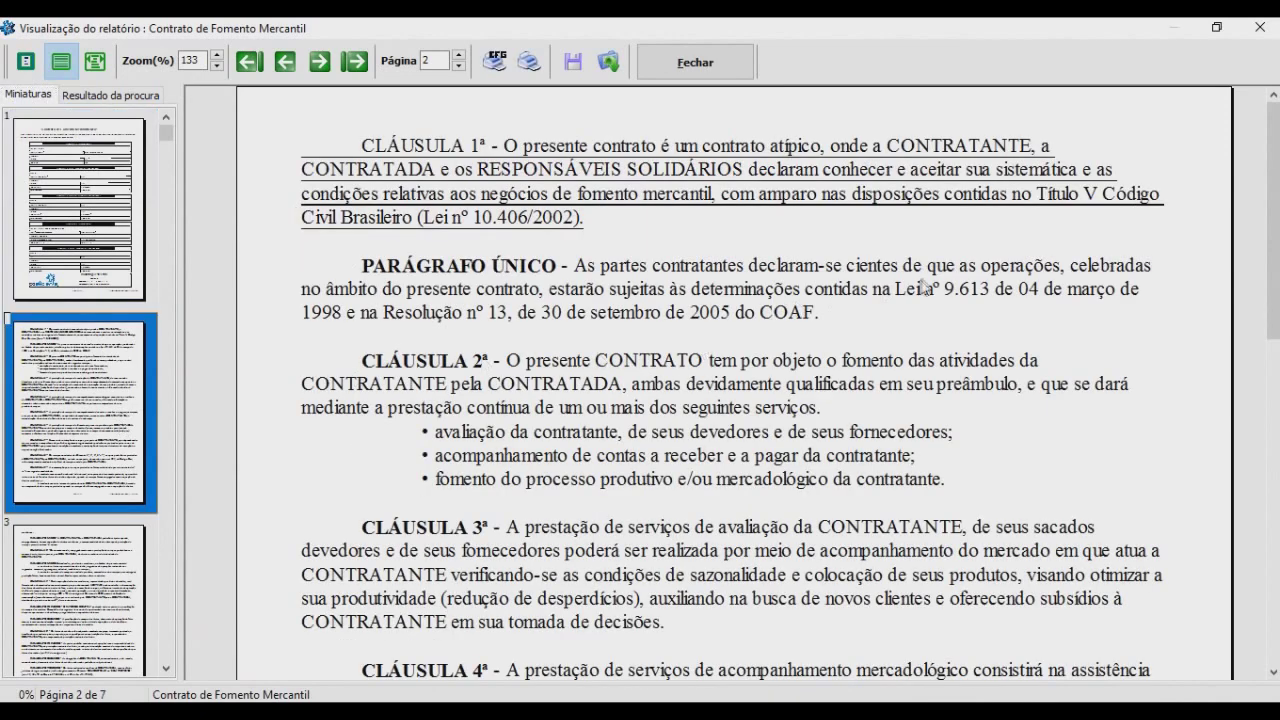
pyautogui.press('Escape')
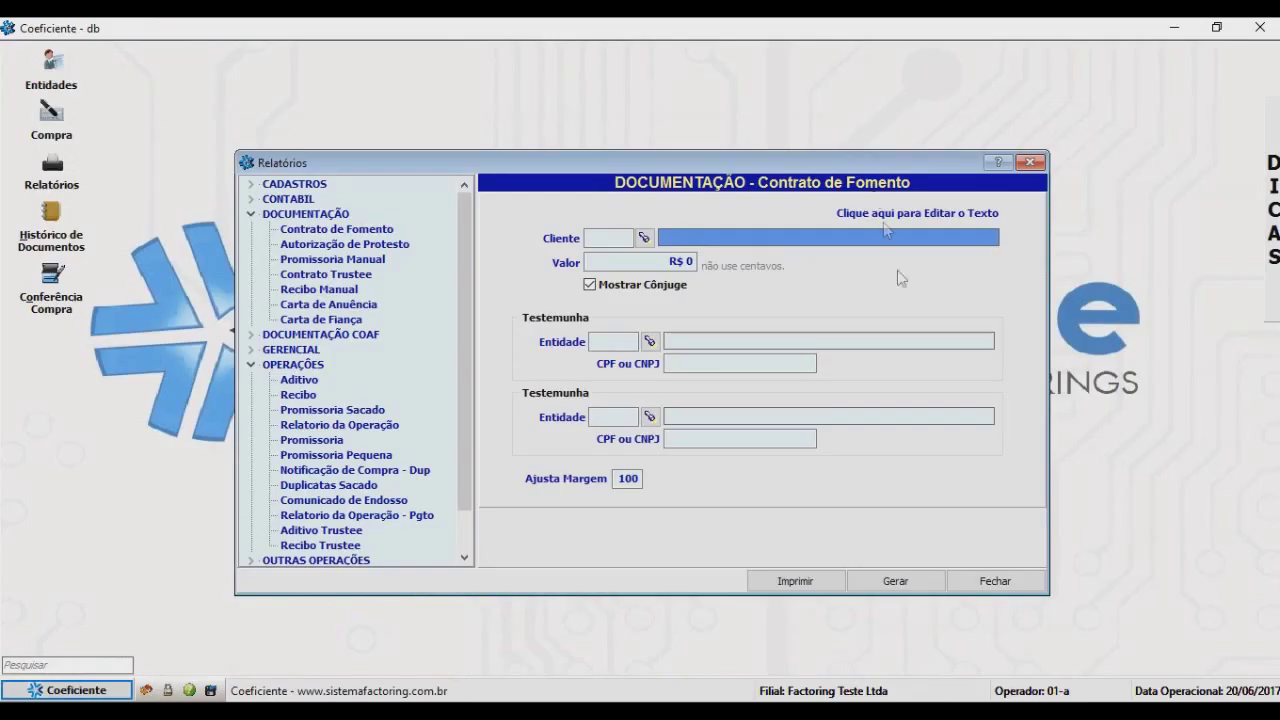
# Open the Contrato de Fomento text for editing, look through its clauses and close the editor without saving changes.
pyautogui.click(892, 217)
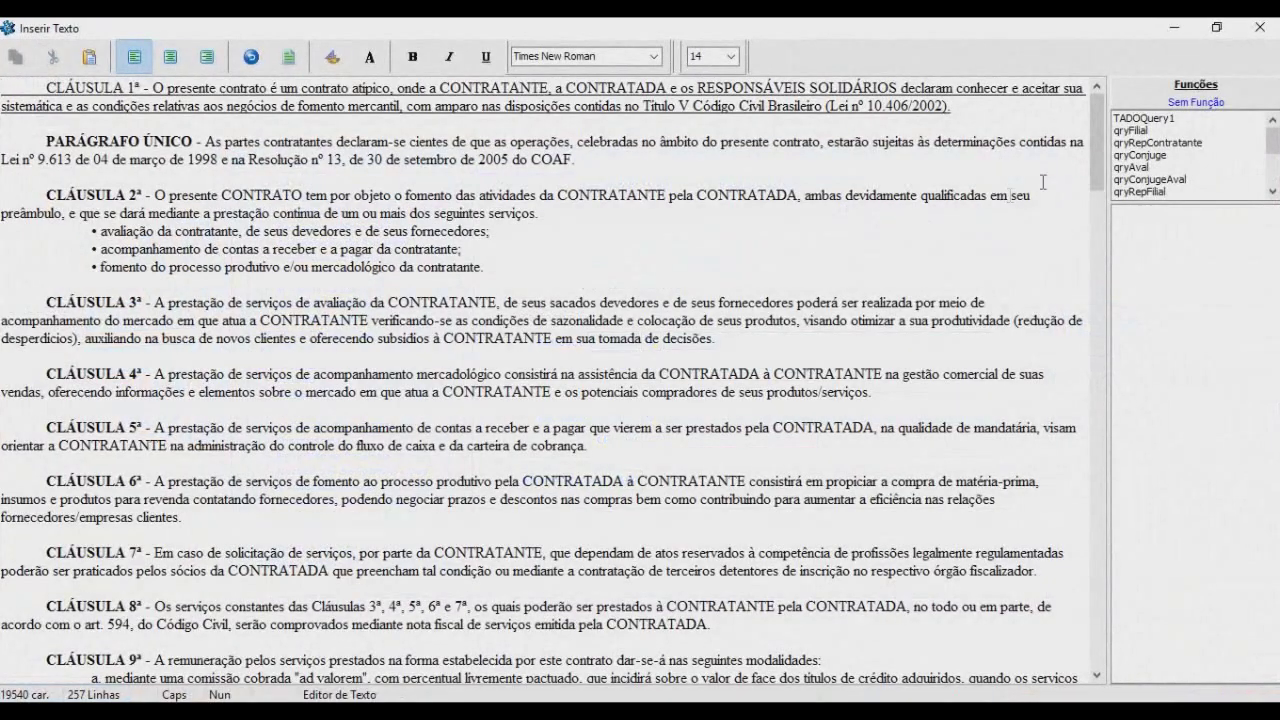
pyautogui.moveTo(1097, 157); pyautogui.dragTo(1103, 190)
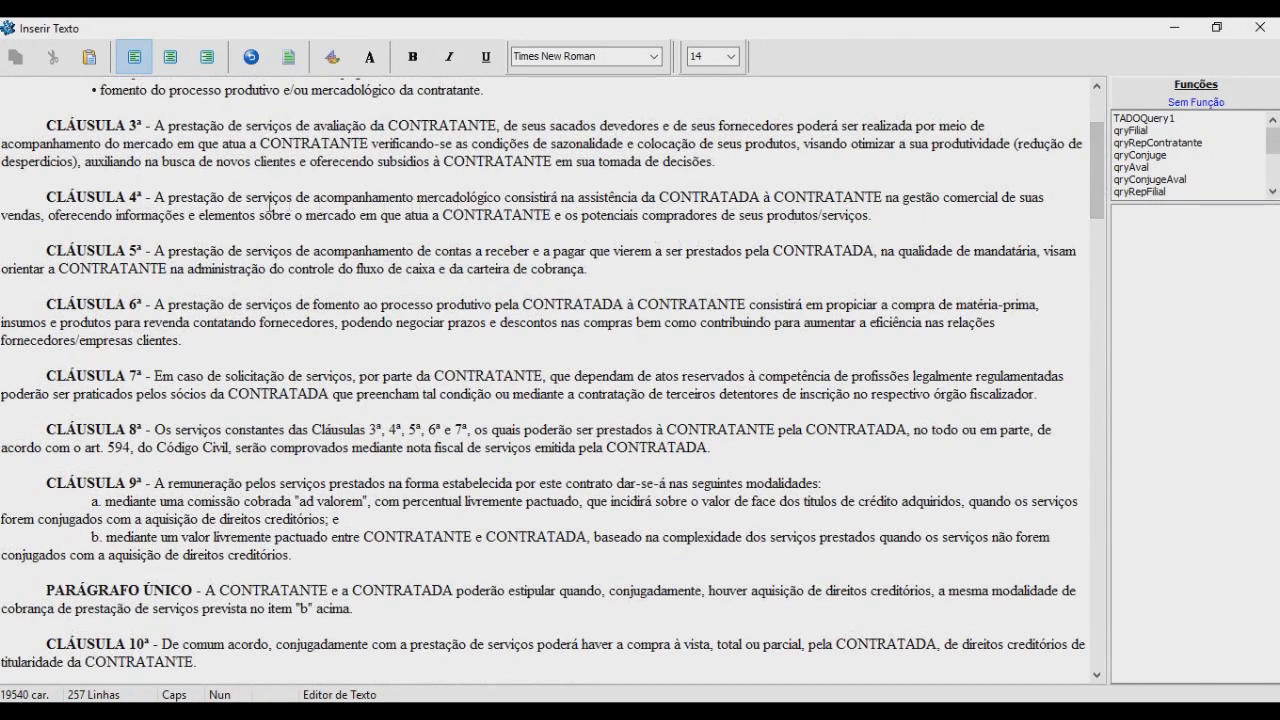
pyautogui.moveTo(188, 188); pyautogui.dragTo(258, 190)
pyautogui.click(236, 203)
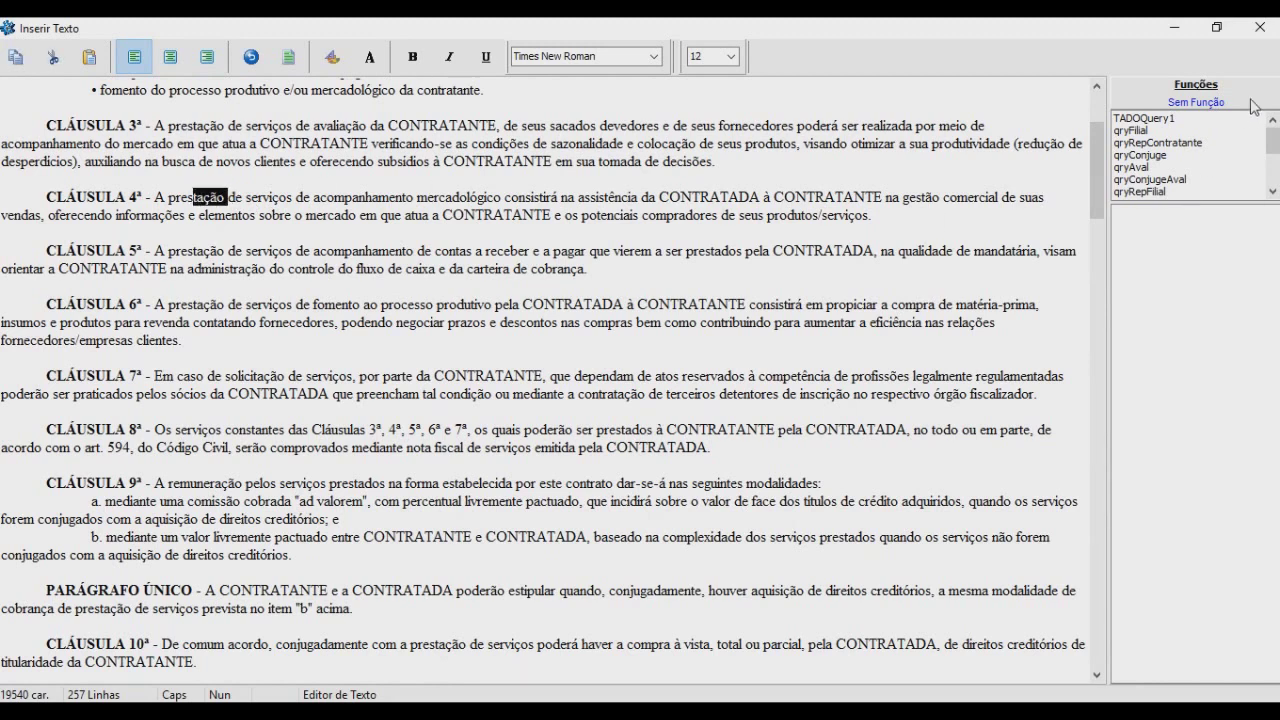
pyautogui.click(1260, 27)
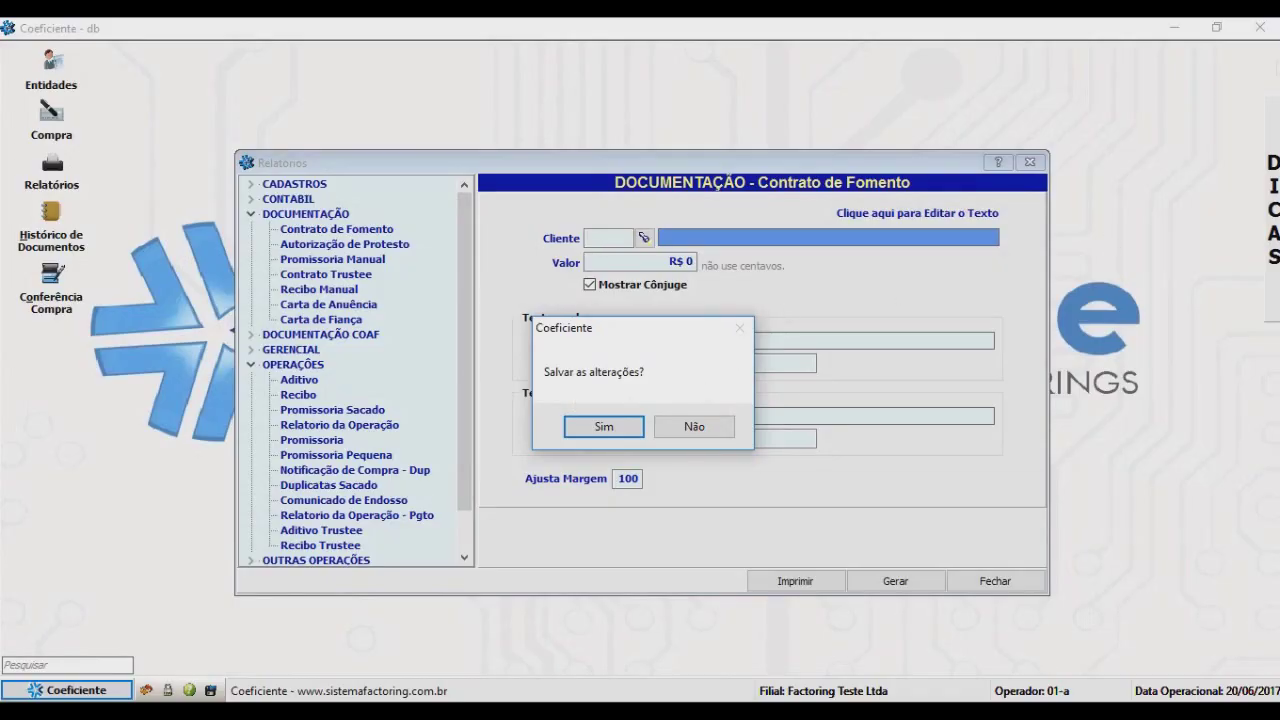
pyautogui.click(662, 428)
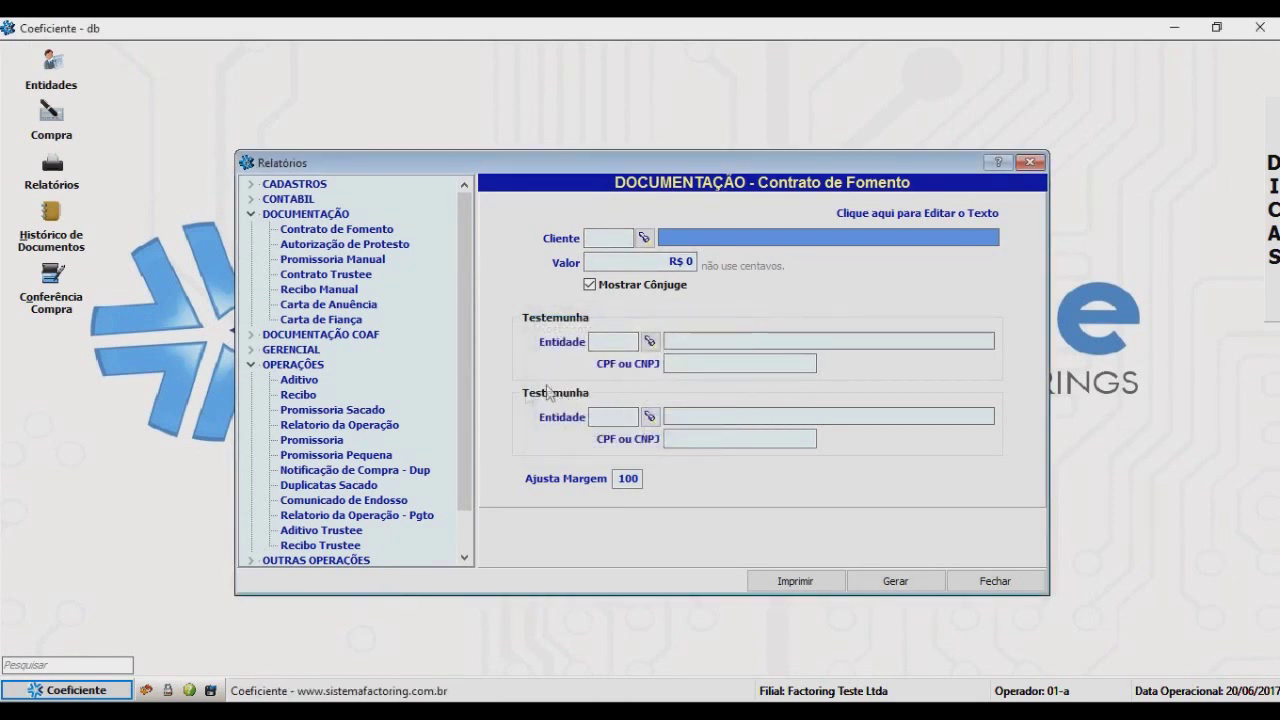
# Generate the Relatorio da Operação - Pgto for the Tridente Incorporações S.A. purchase, using 20/06/2017 as the start date.
pyautogui.scroll(-1, 464, 499)
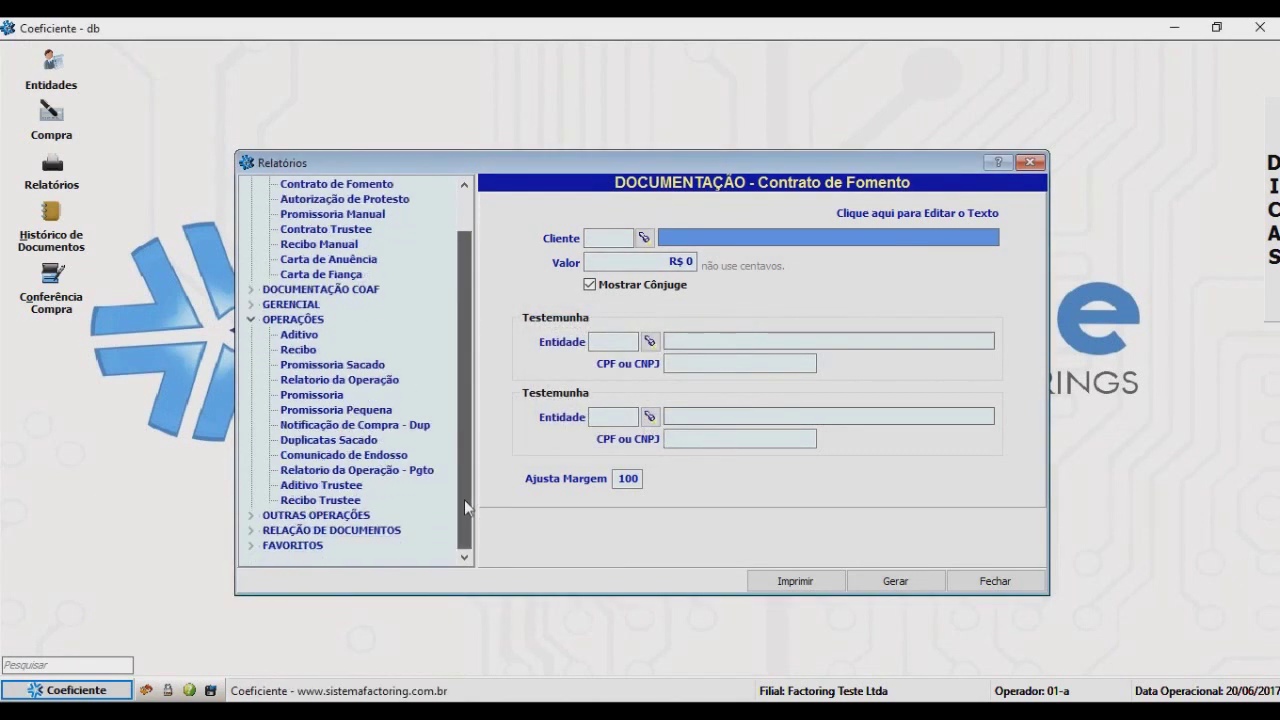
pyautogui.click(341, 469)
pyautogui.click(607, 256)
pyautogui.click(609, 258)
pyautogui.click(613, 423)
pyautogui.click(656, 373)
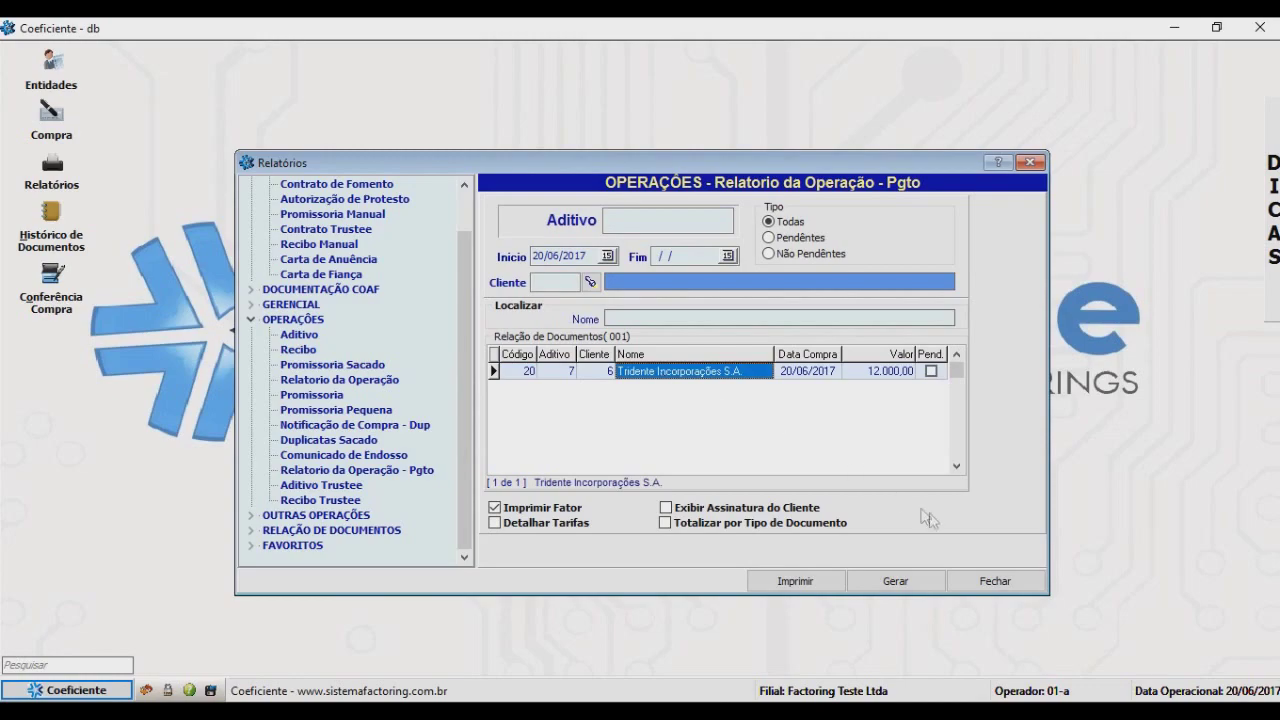
pyautogui.click(941, 579)
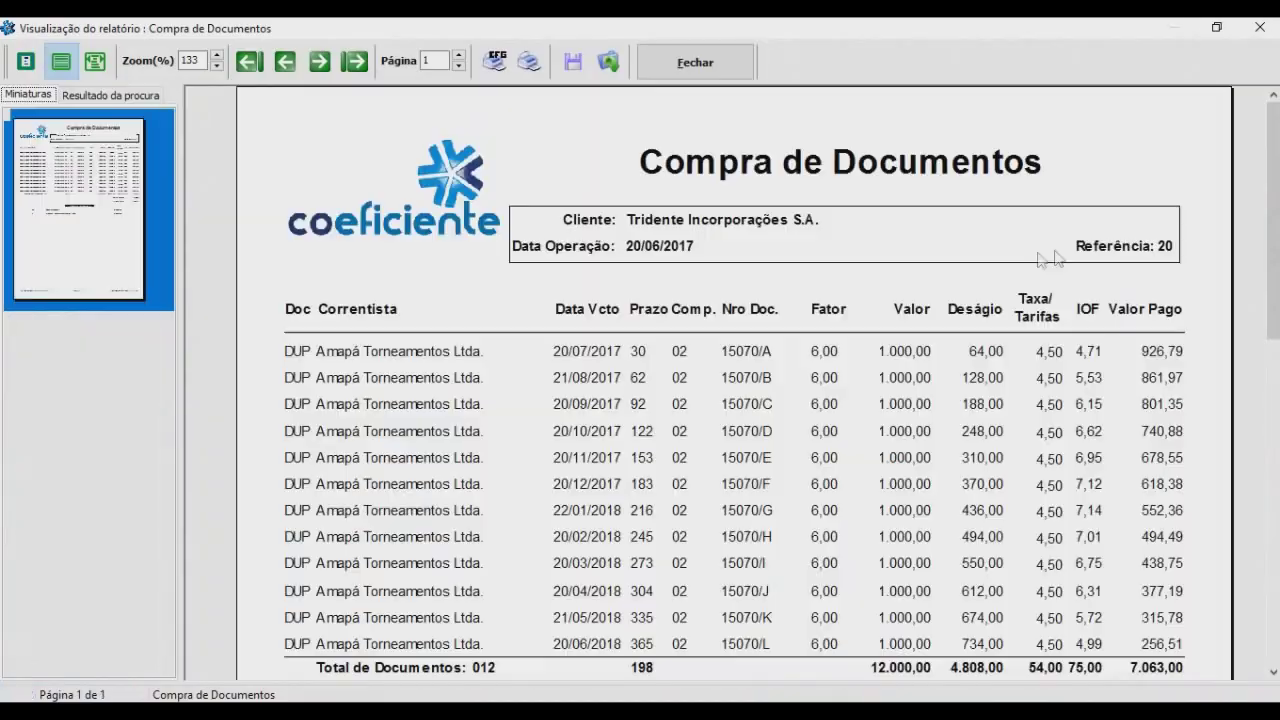
# Examine the Compra de Documentos report's duplicatas, totals and payment methods, and close it.
pyautogui.scroll(-3, 1268, 250)
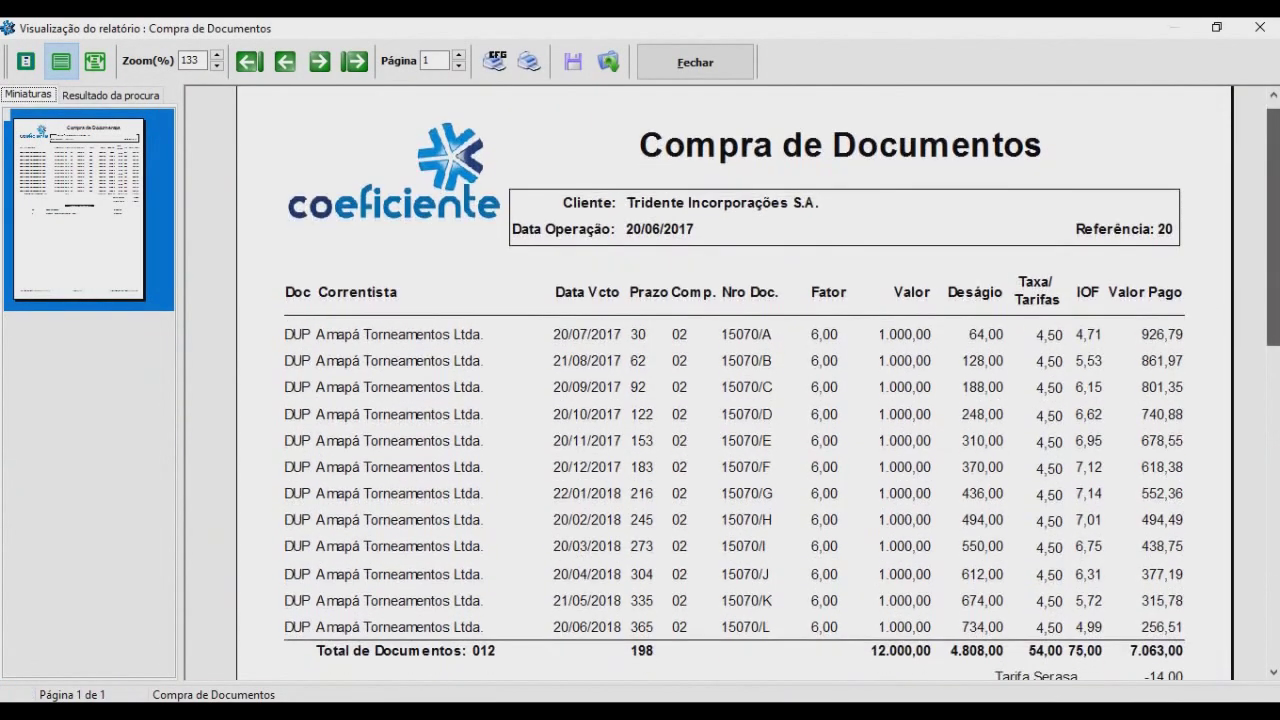
pyautogui.scroll(-2, 657, 350)
pyautogui.scroll(2, 657, 350)
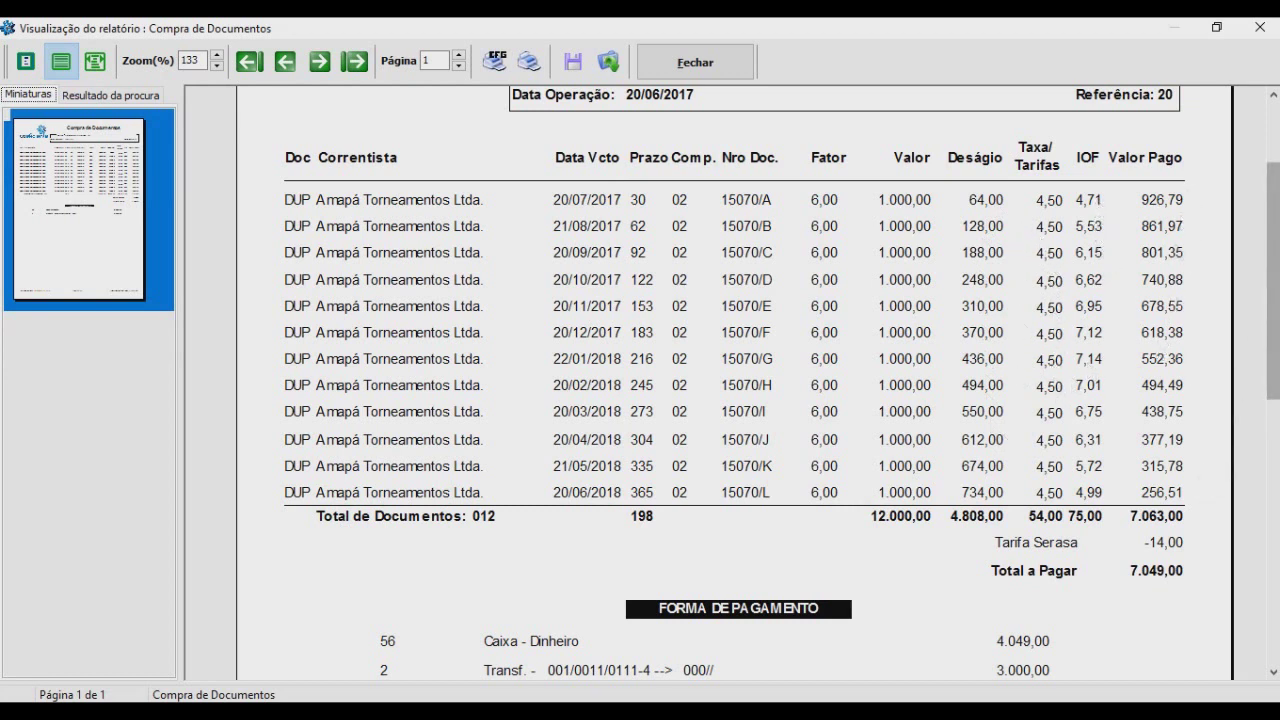
pyautogui.click(748, 63)
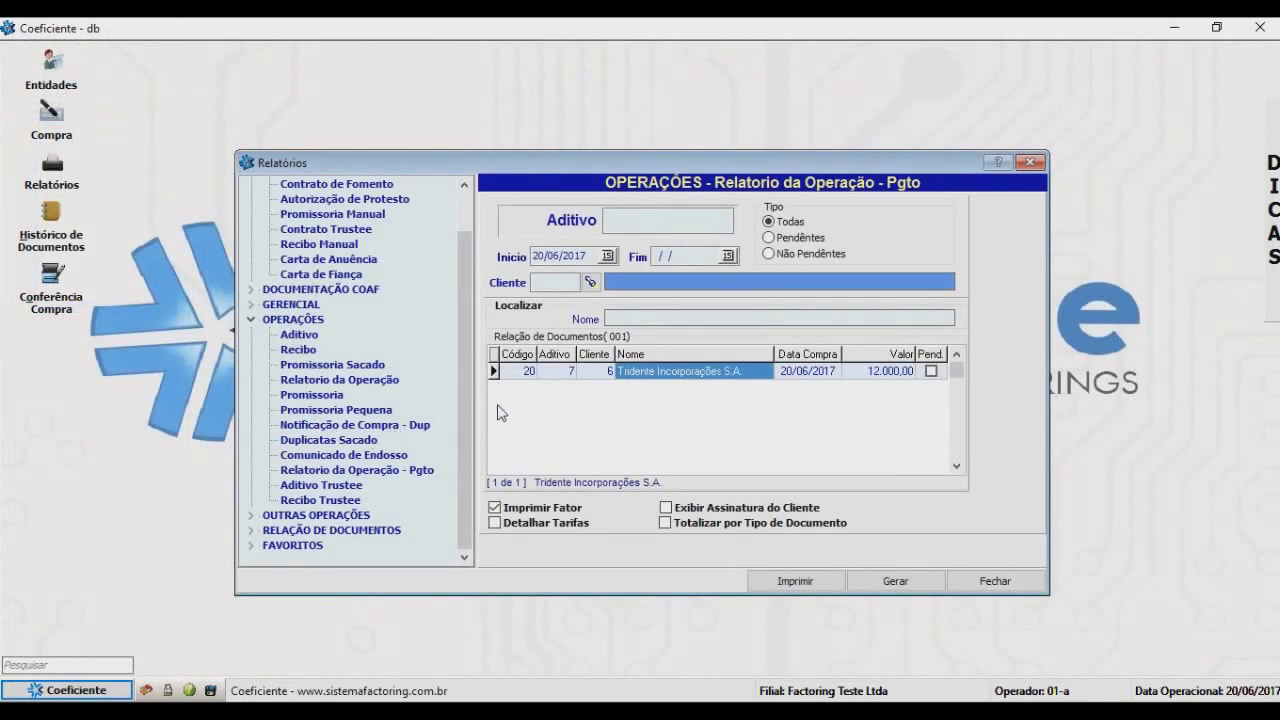
# Look over the options of the accounting reports Razão das Contas, Razão das Contas - Funcional, DRE and Relatório do IOF.
pyautogui.scroll(5, 467, 416)
pyautogui.click(262, 213)
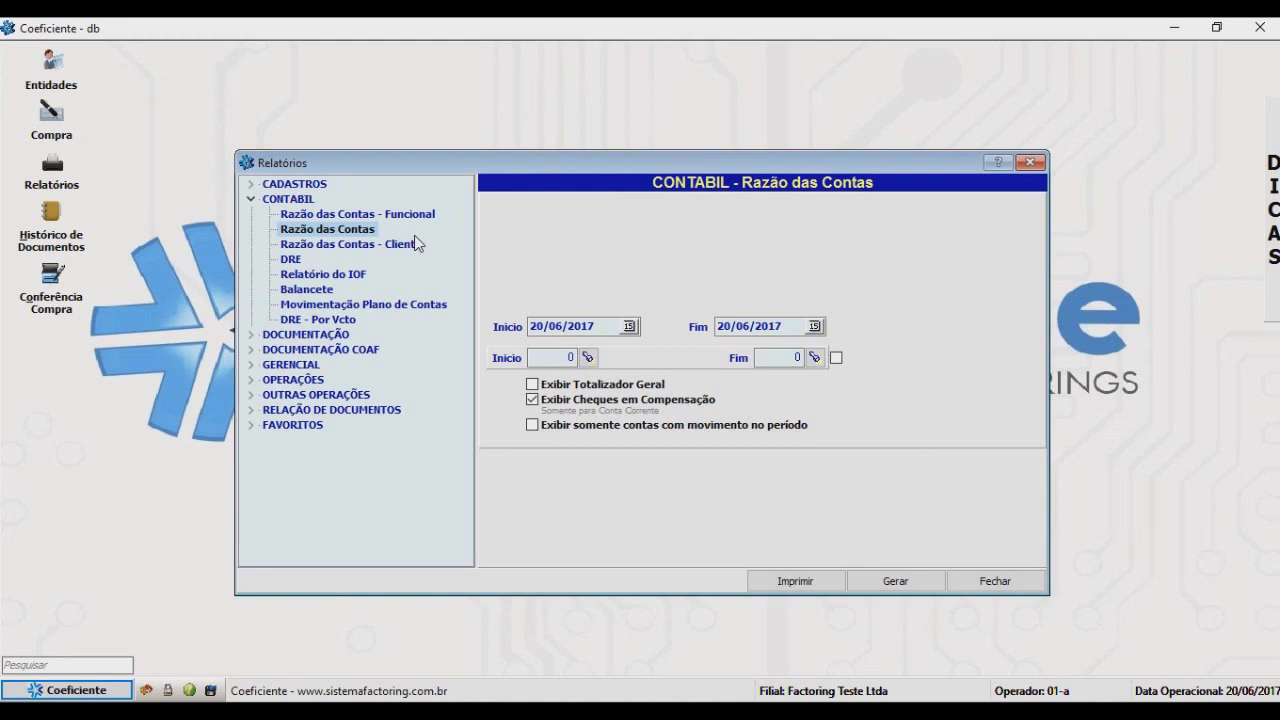
pyautogui.press('Up')
pyautogui.press('Down')
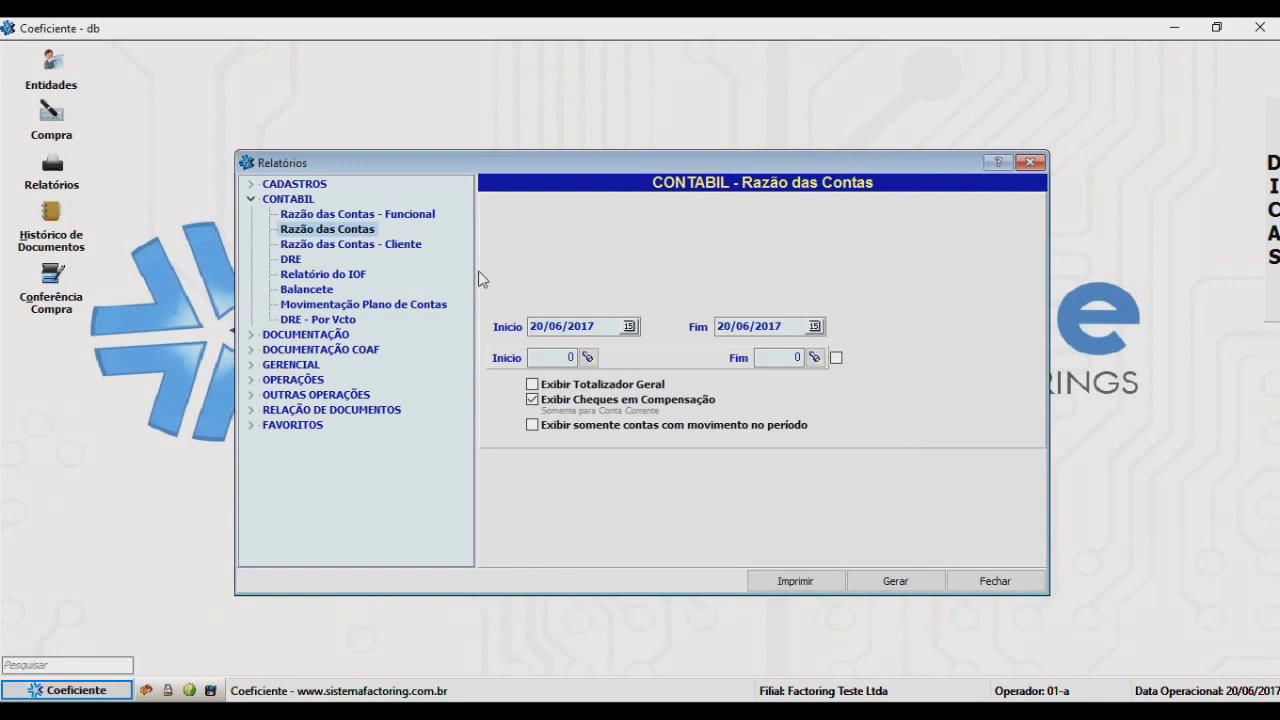
pyautogui.click(362, 215)
pyautogui.click(303, 262)
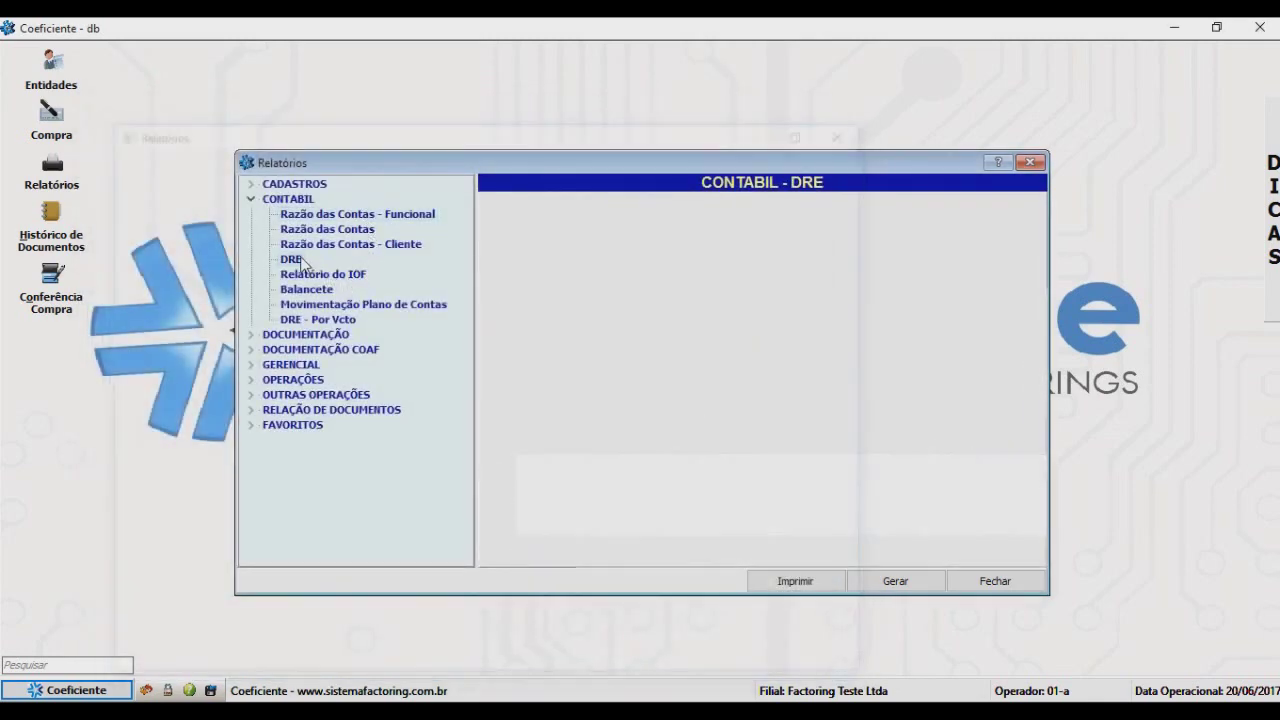
pyautogui.click(340, 276)
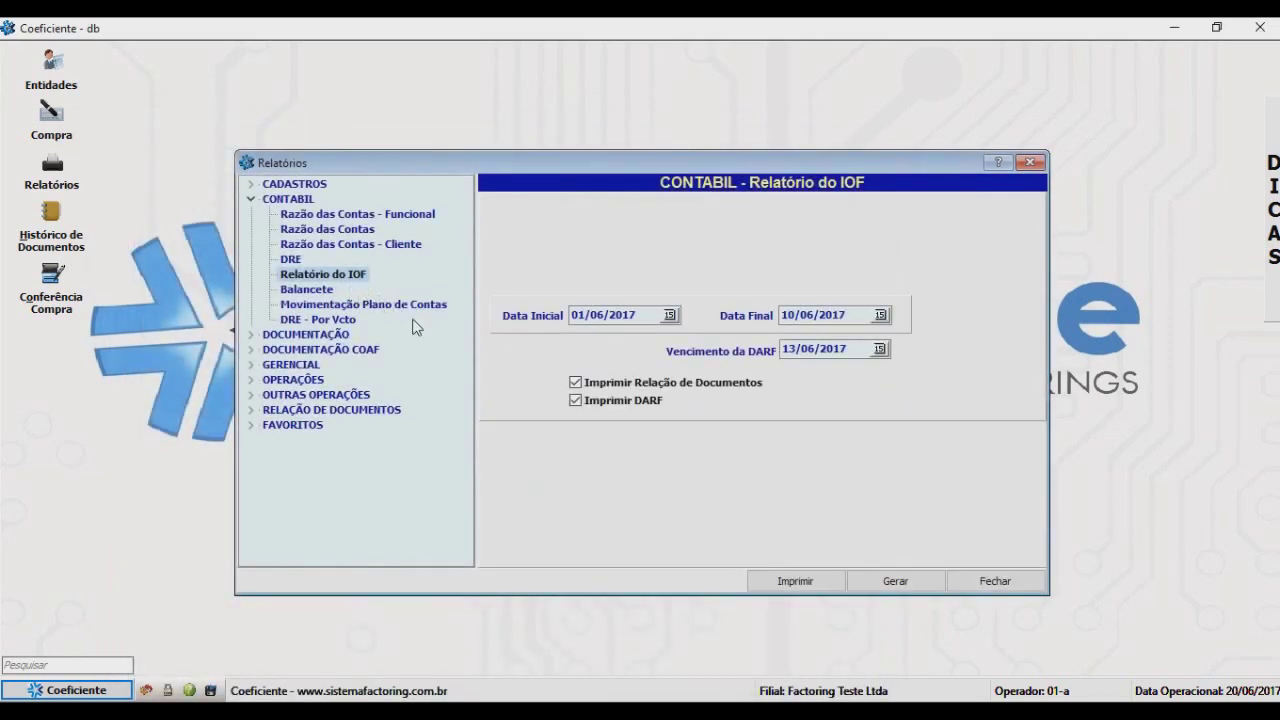
# Generate the accounting Balancete up to 20/06/2017 with client accounts grouped, review its account balances and close it.
pyautogui.click(308, 289)
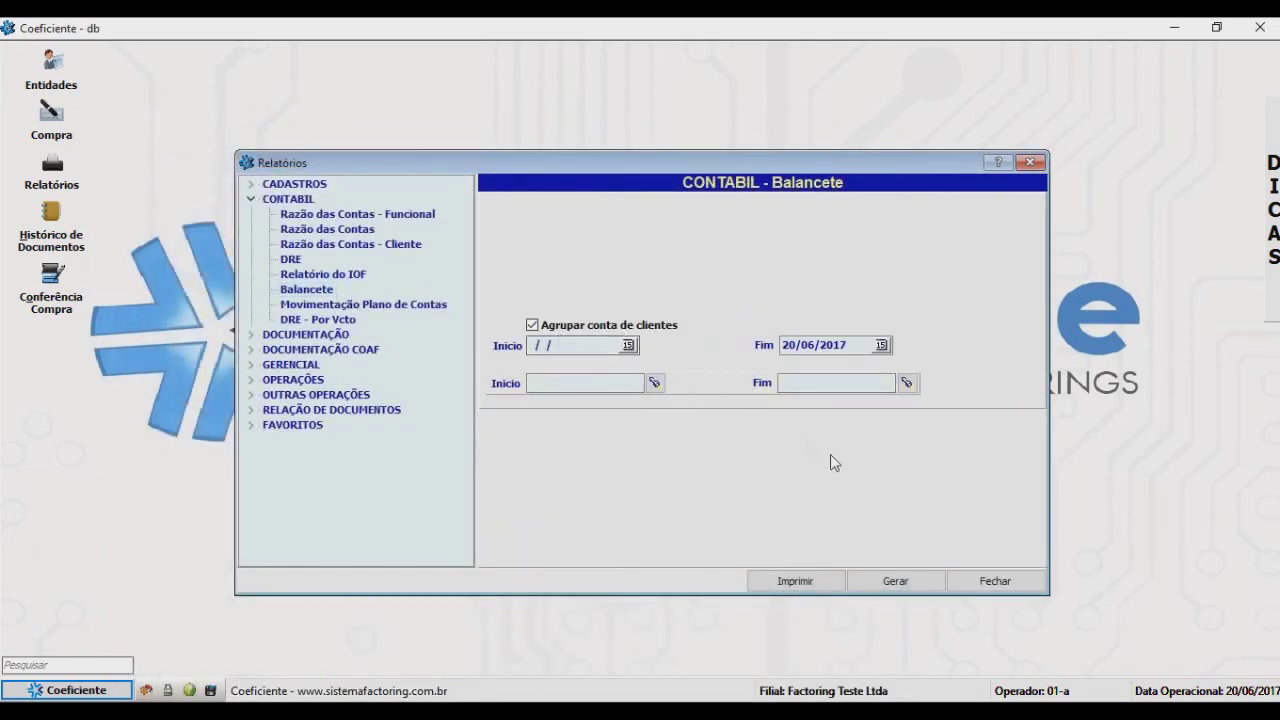
pyautogui.click(895, 581)
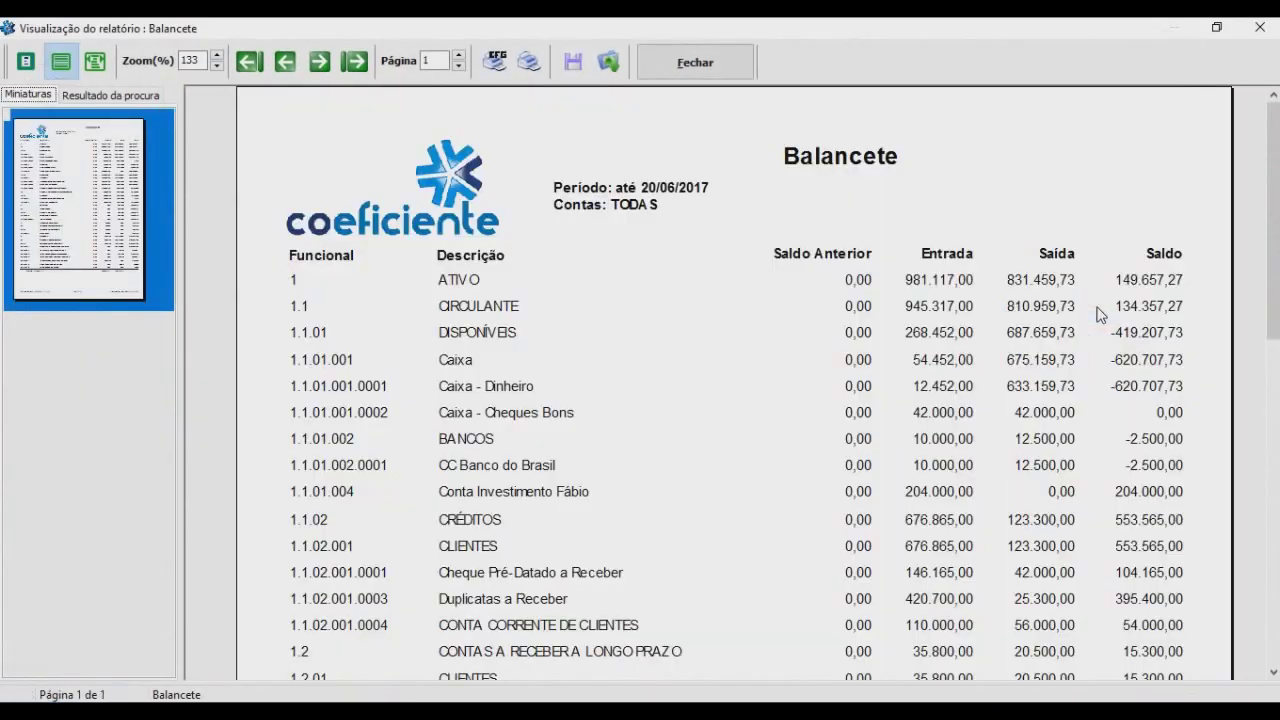
pyautogui.scroll(-10, 734, 383)
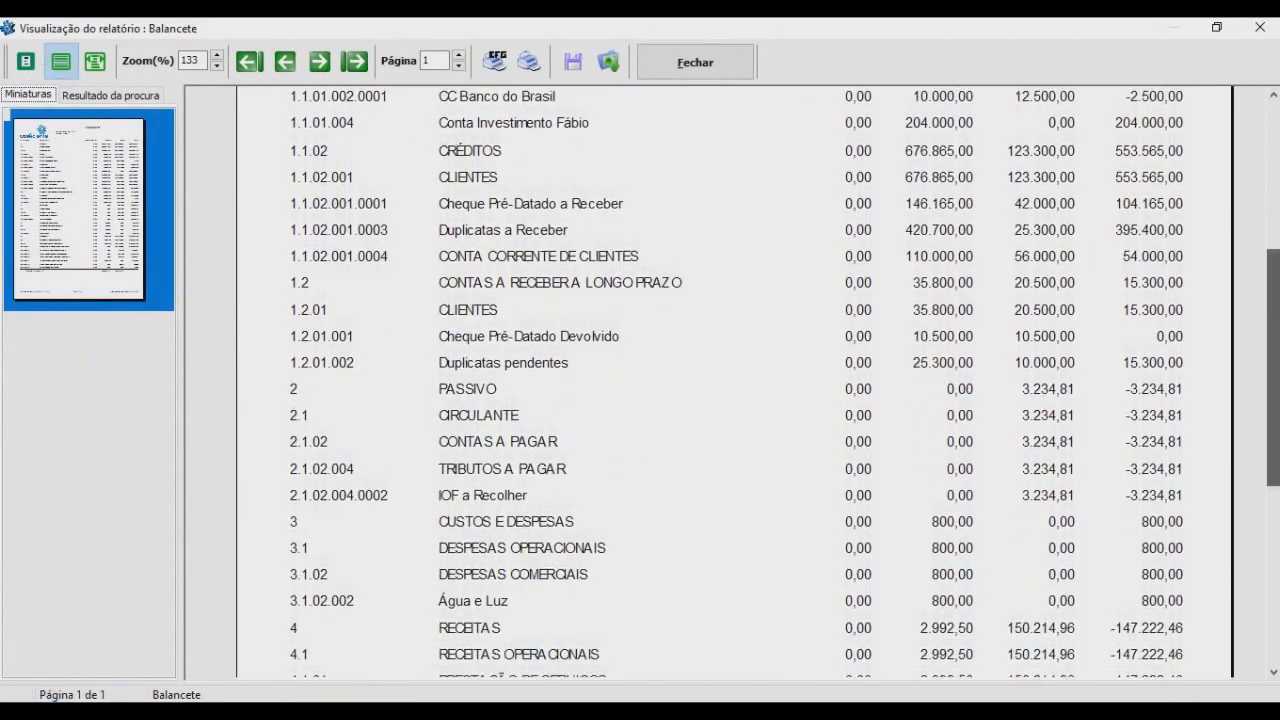
pyautogui.scroll(8, 734, 383)
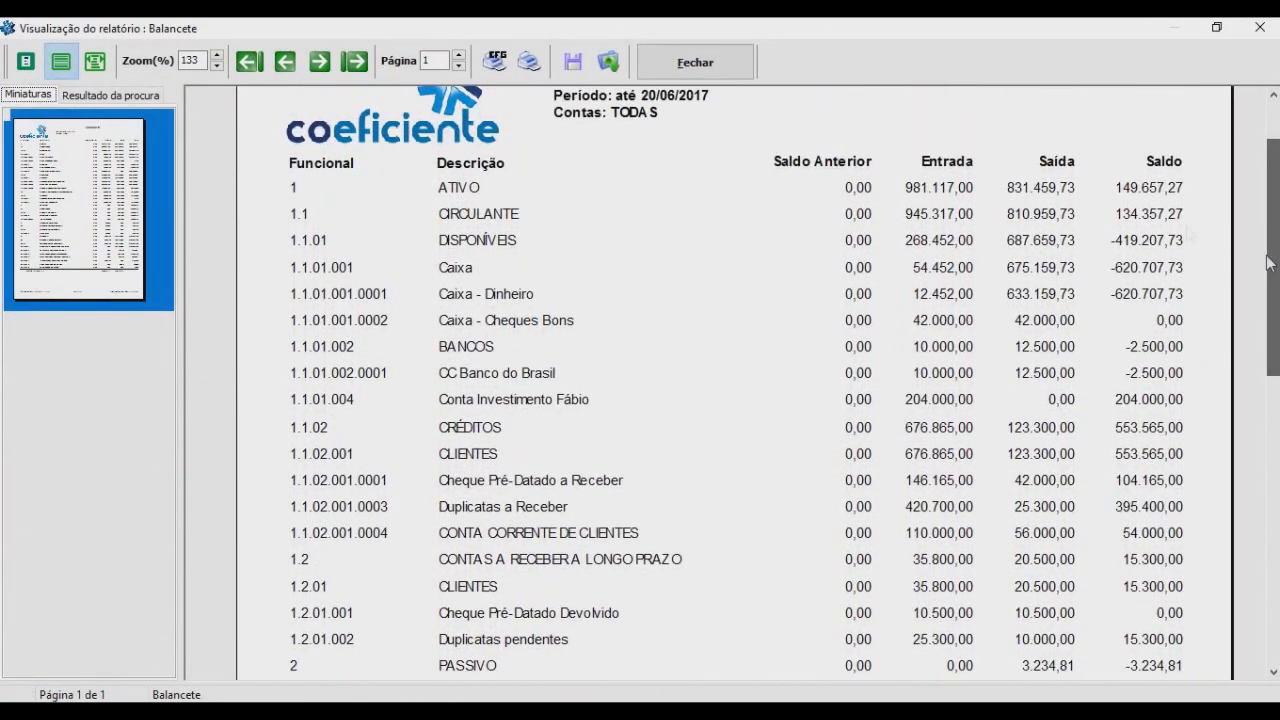
pyautogui.click(688, 58)
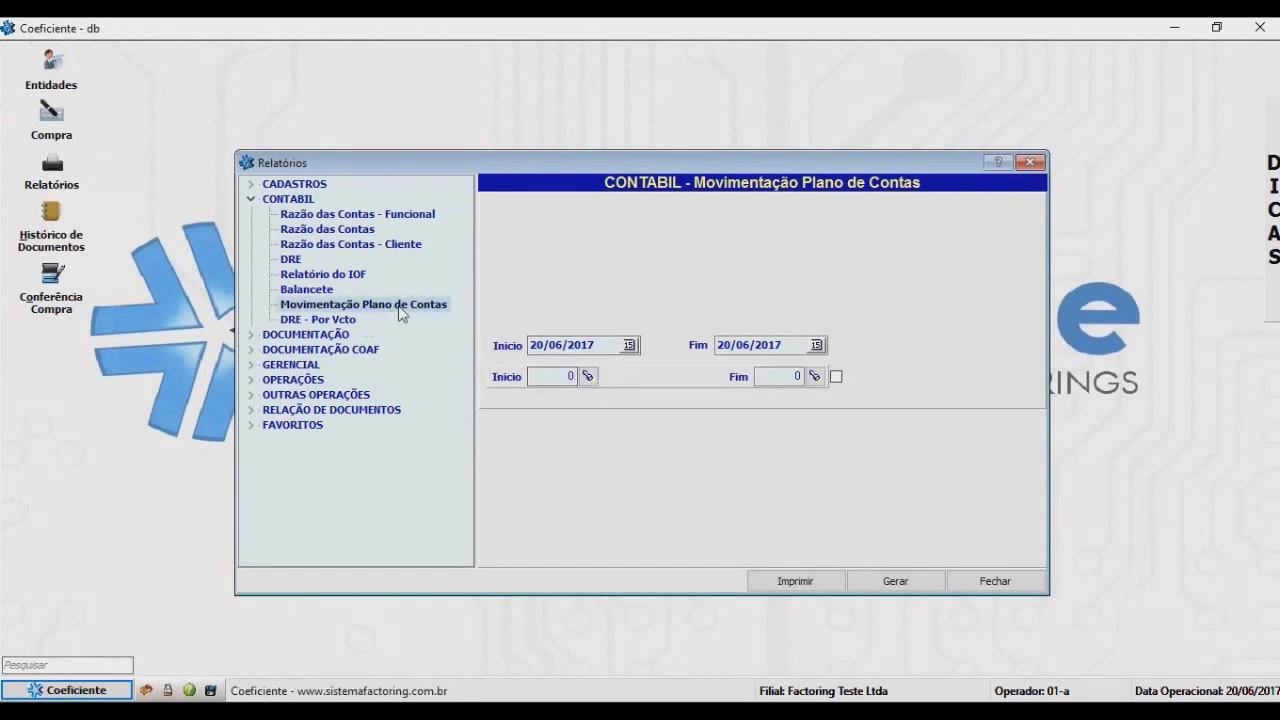
# Generate and close the Movimentação Plano de Contas report for 20/06/2017, and check the chart of accounts available for its account filter.
pyautogui.click(893, 581)
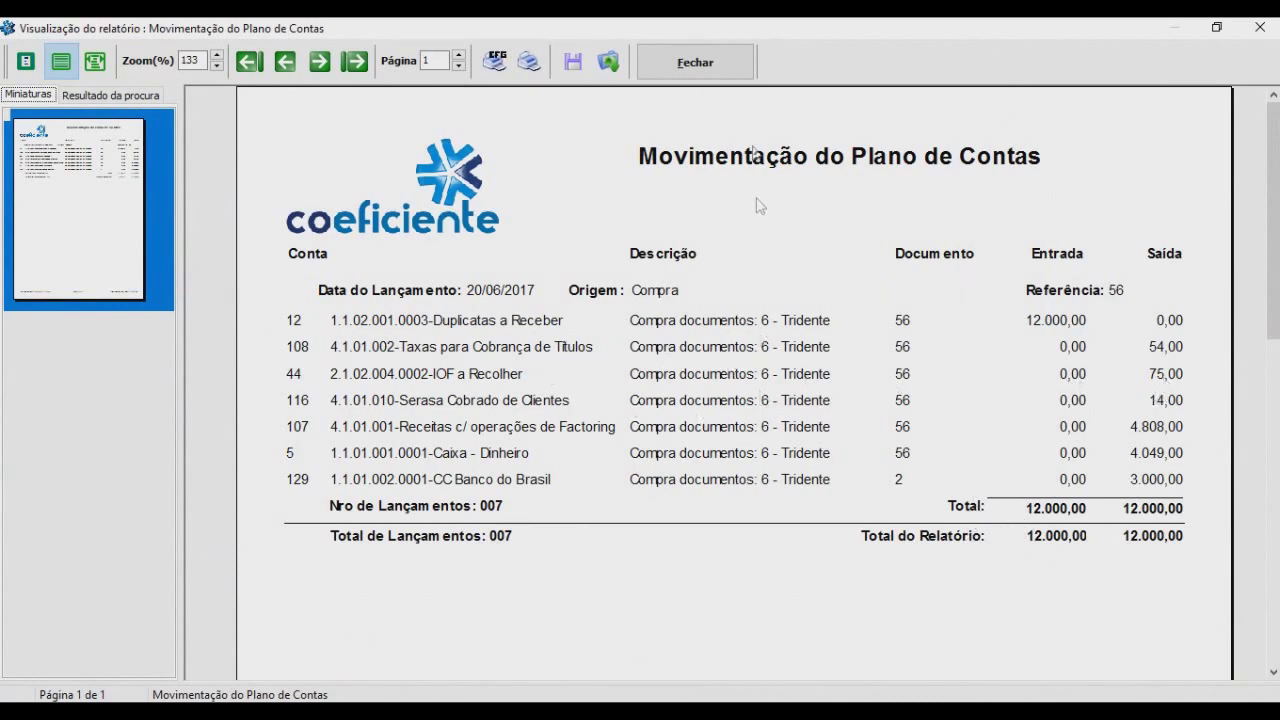
pyautogui.click(737, 63)
pyautogui.doubleClick(588, 376)
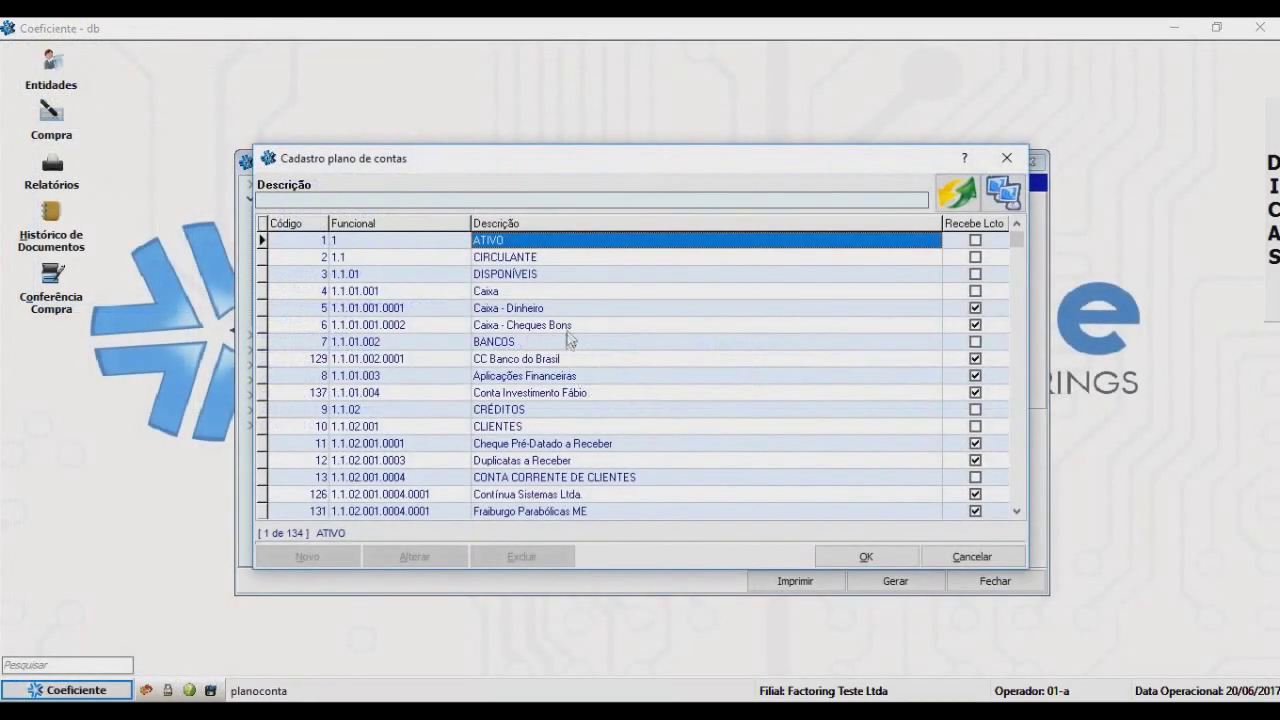
pyautogui.click(1007, 158)
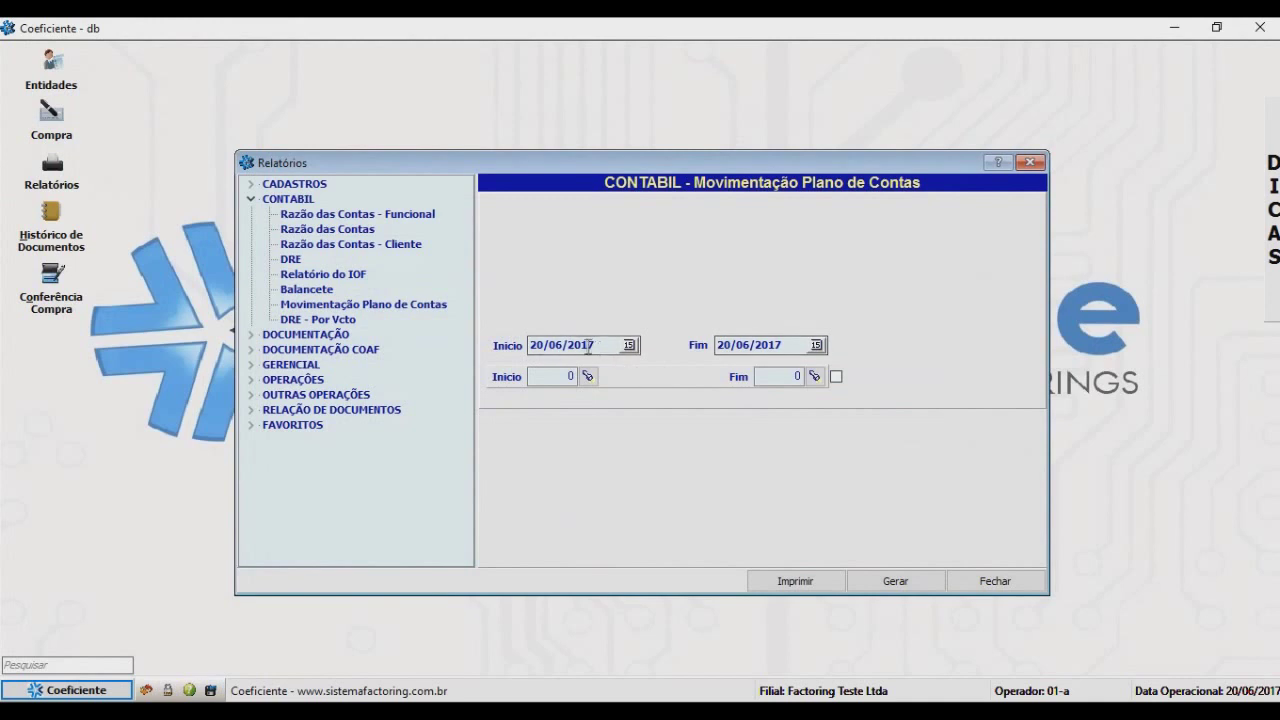
# Look through the reports available in the Documentação and Documentação COAF categories.
pyautogui.click(251, 199)
pyautogui.click(251, 214)
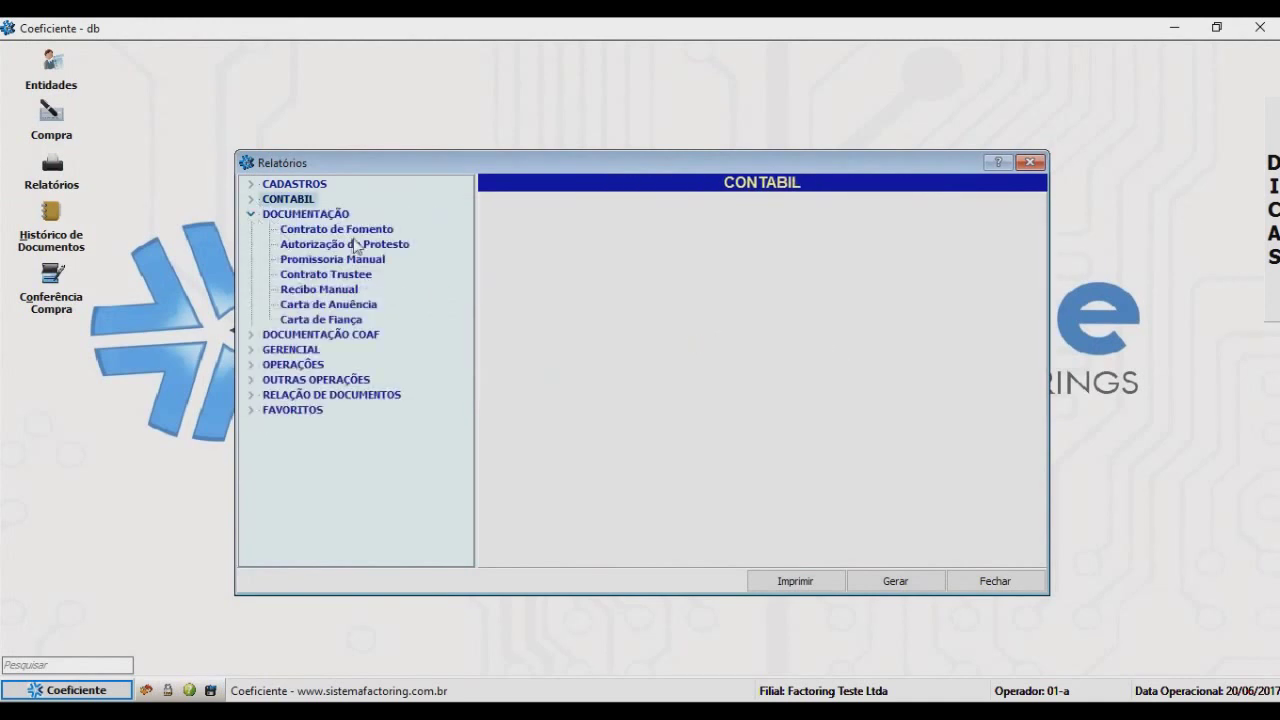
pyautogui.click(251, 214)
pyautogui.click(251, 229)
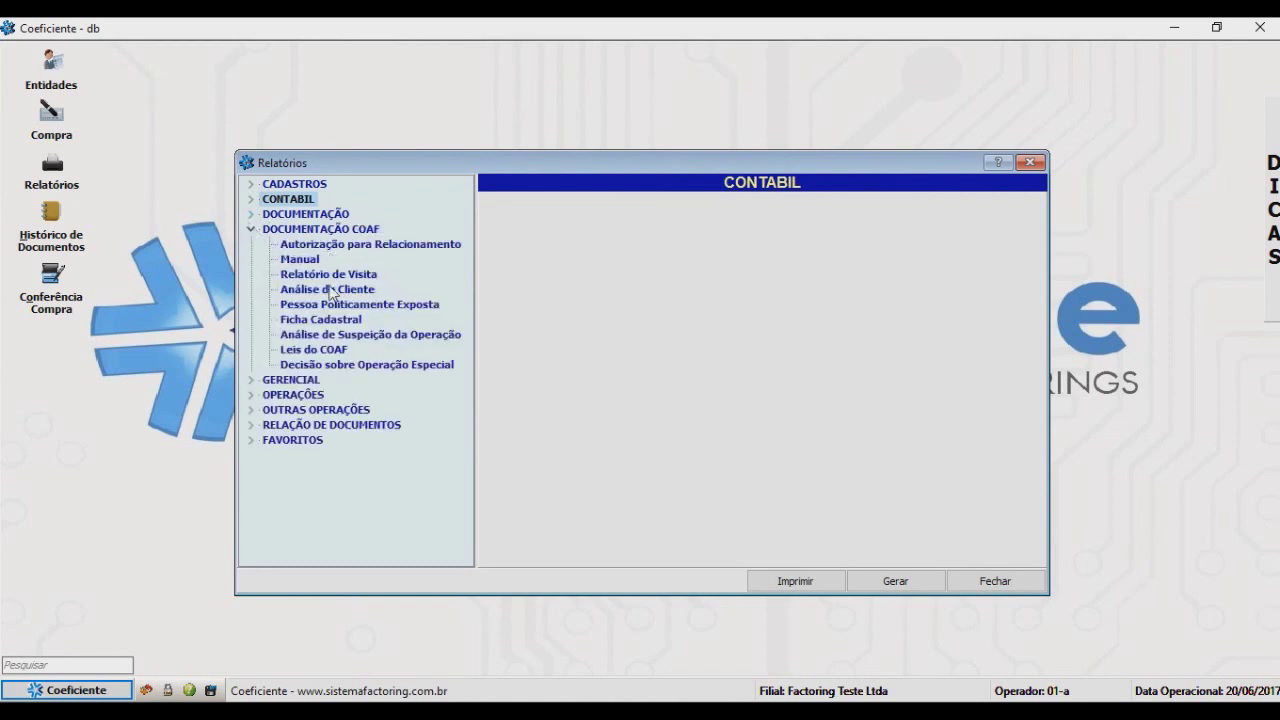
pyautogui.click(252, 230)
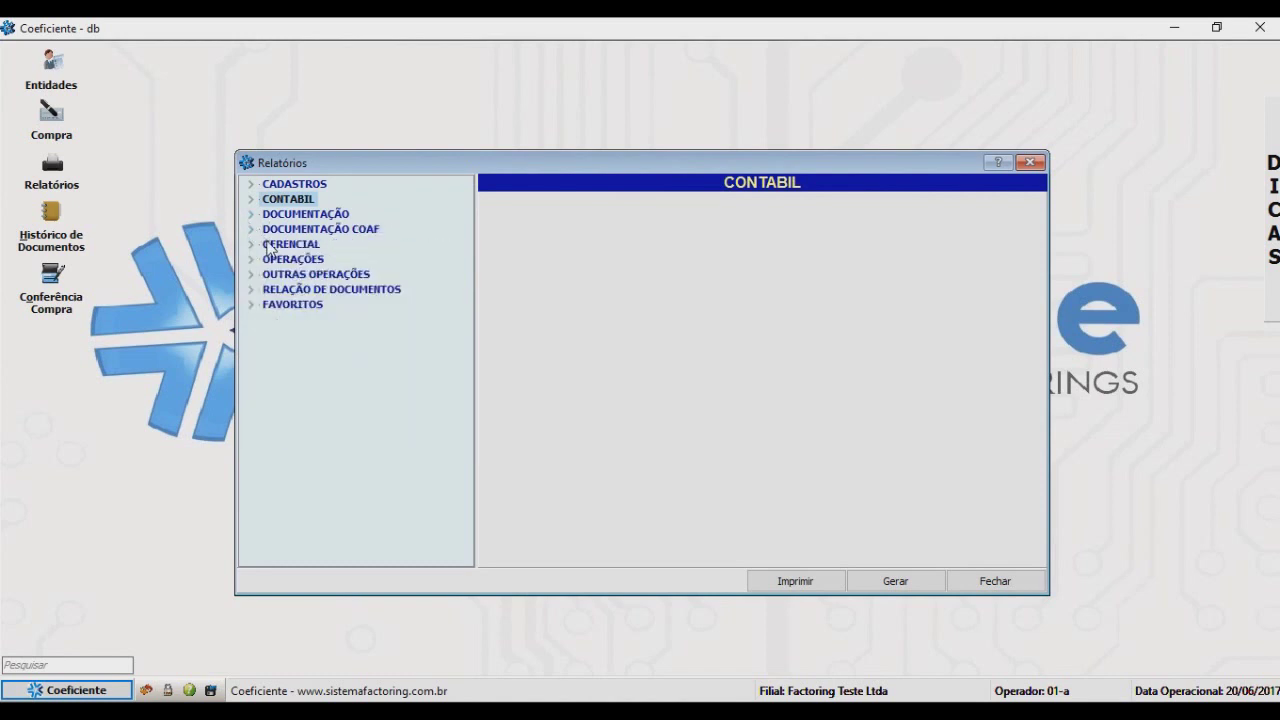
# Examine the Gerencial reports and the options of Compras, Extrato Bancário, Caixa, Movimentação Documentos, Historico Cliente and Historico Documento.
pyautogui.click(252, 245)
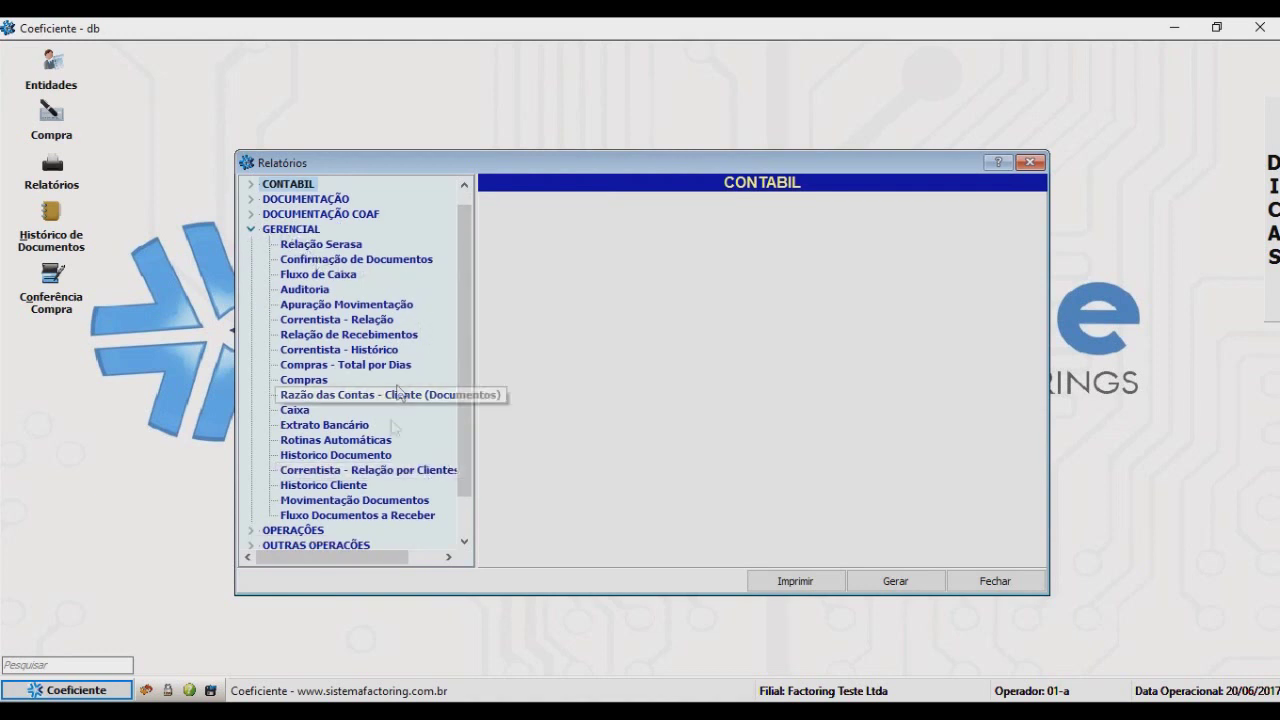
pyautogui.click(315, 381)
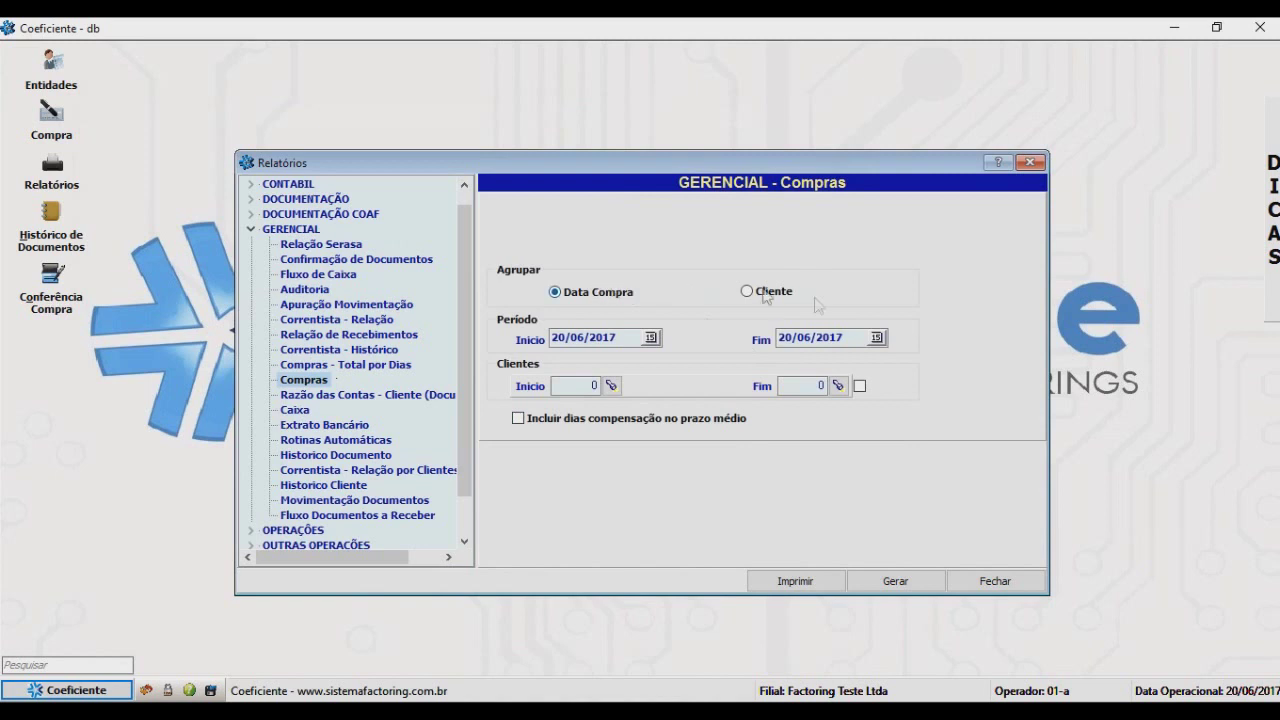
pyautogui.click(354, 425)
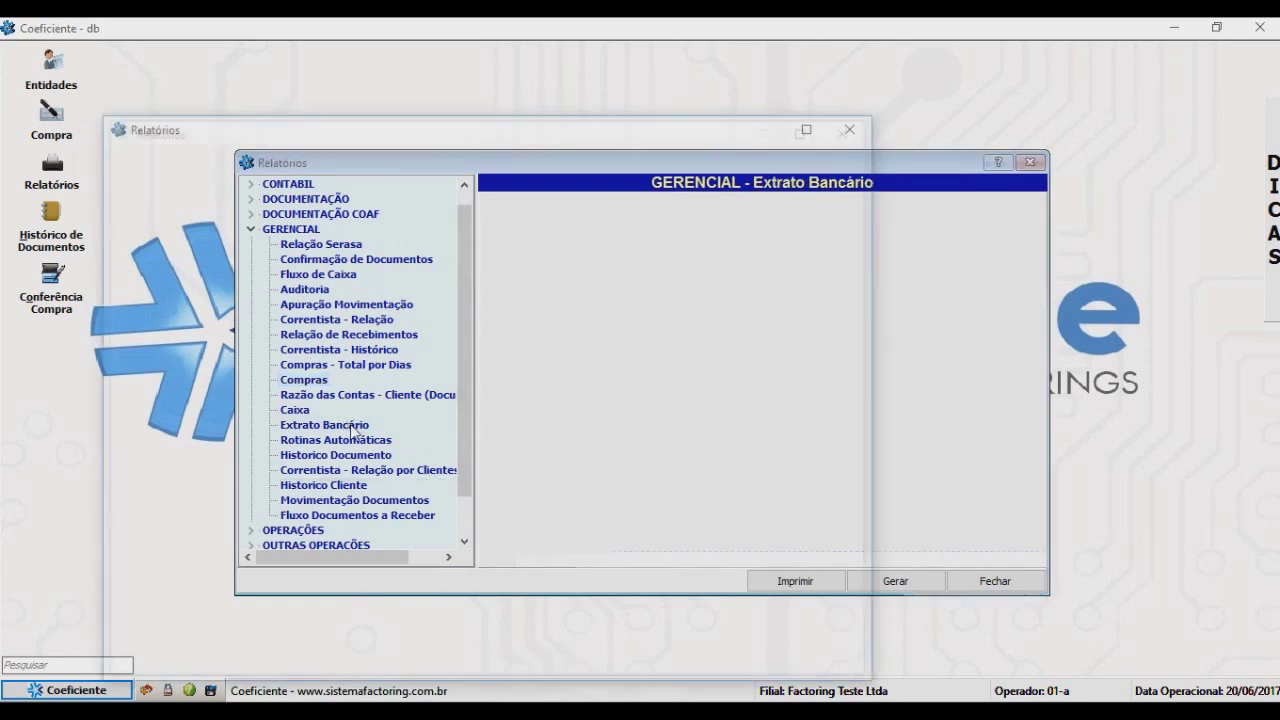
pyautogui.click(298, 410)
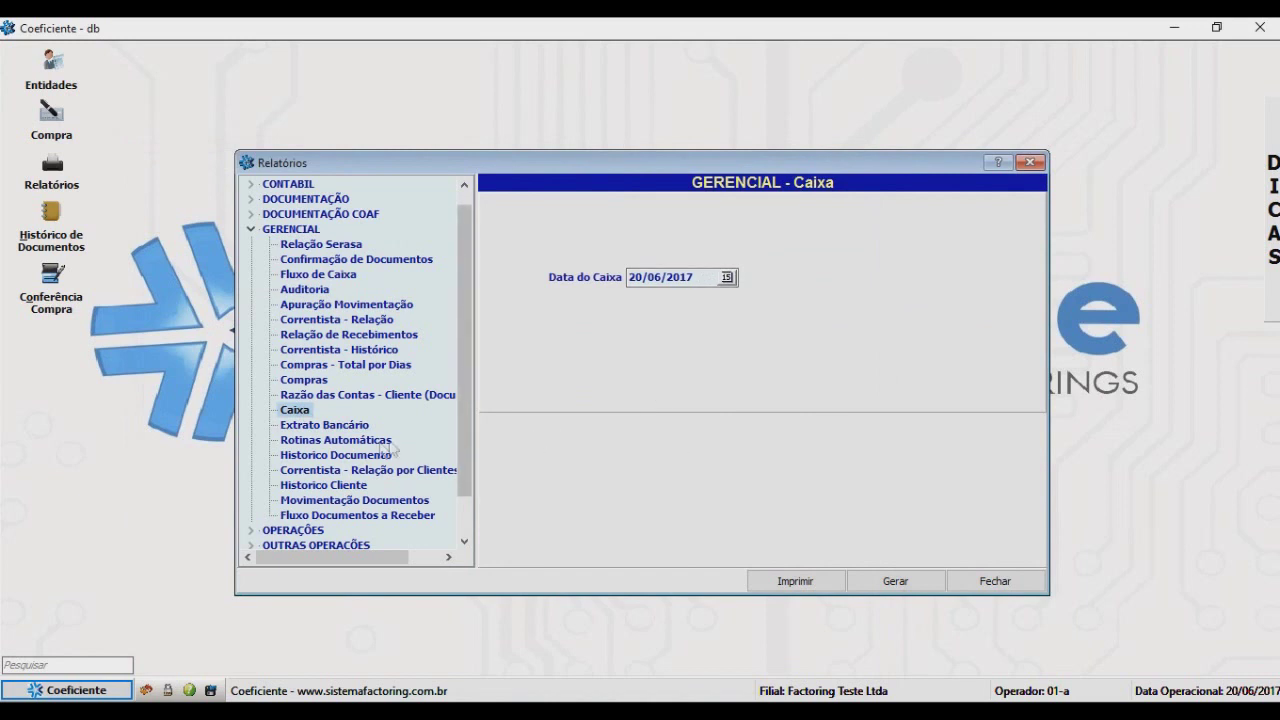
pyautogui.click(415, 500)
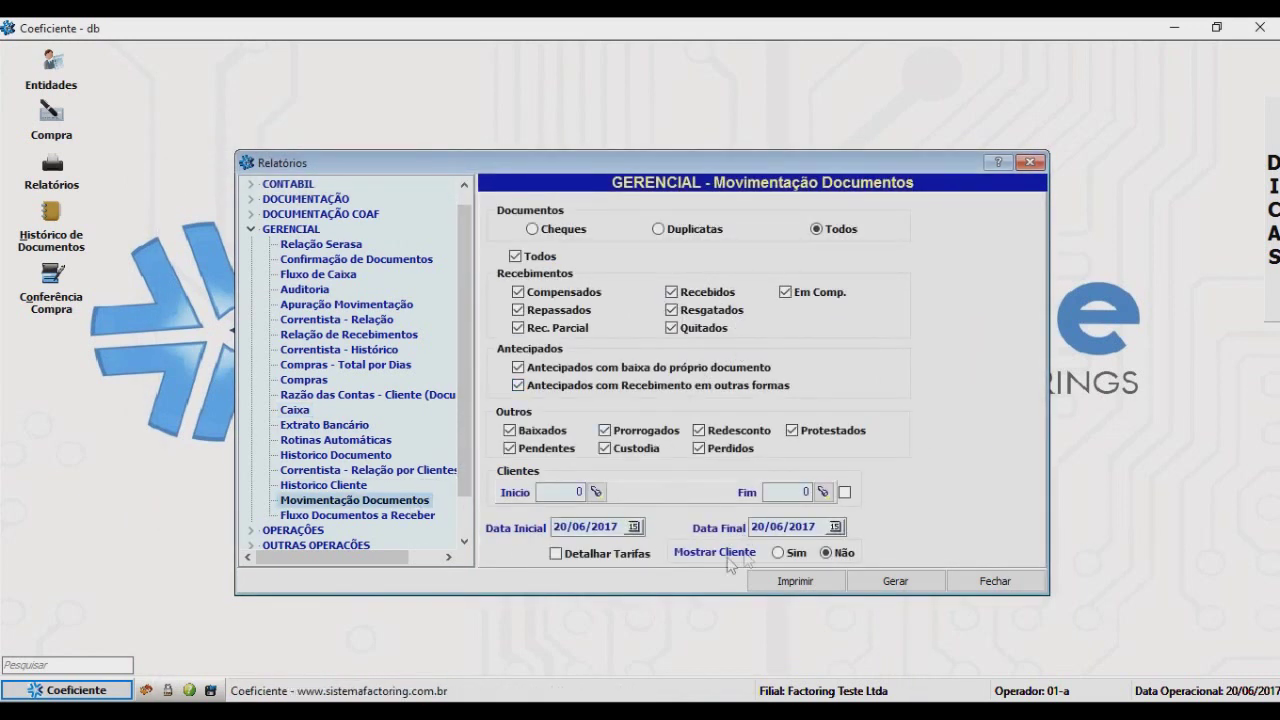
pyautogui.scroll(-1, 468, 480)
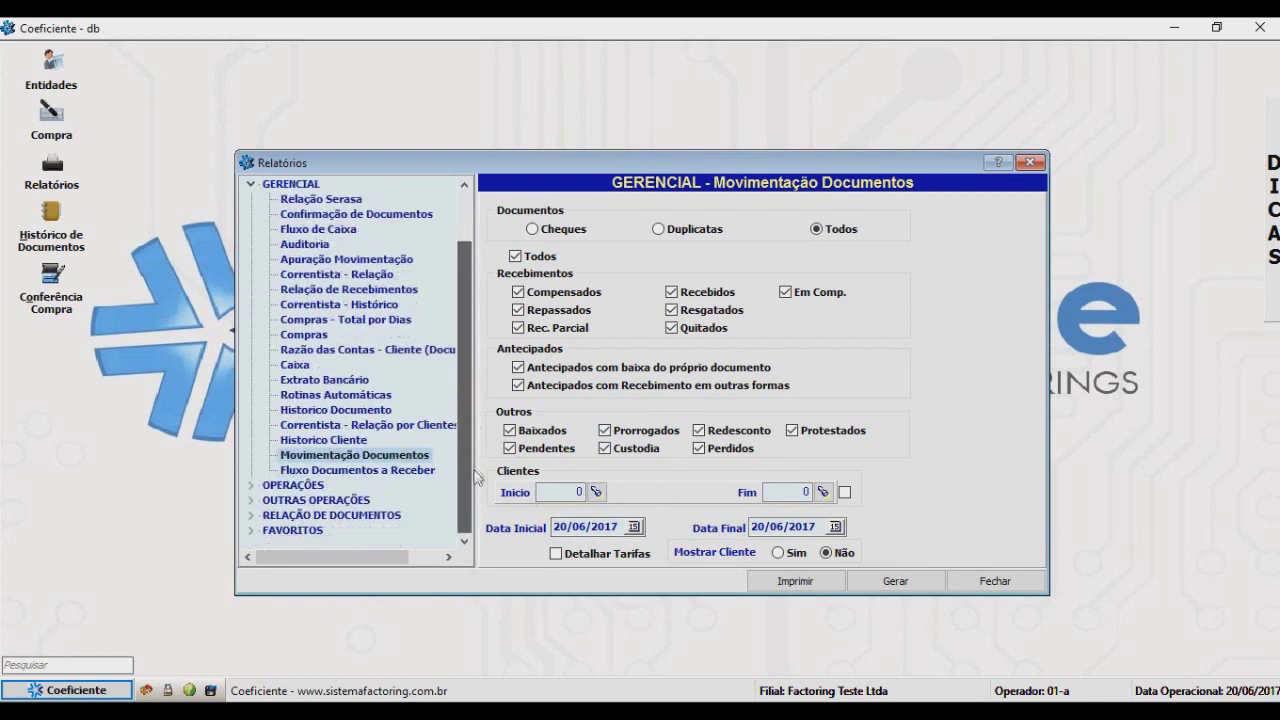
pyautogui.click(342, 441)
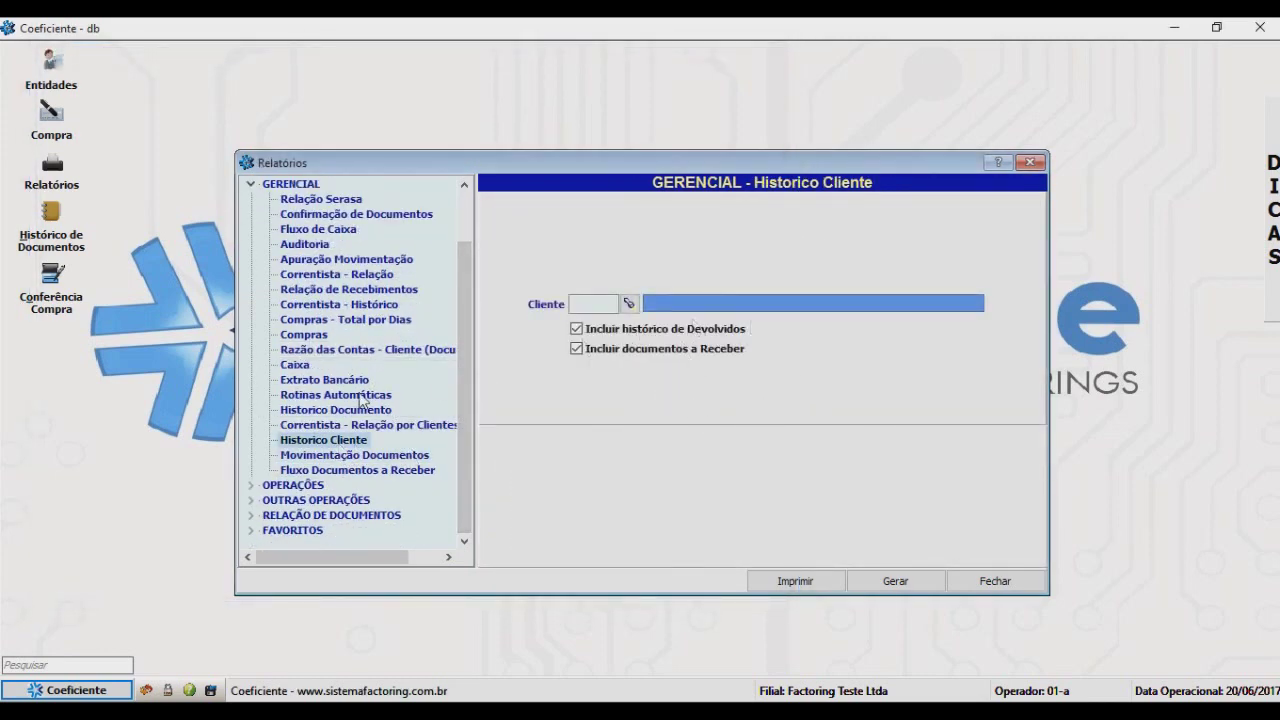
pyautogui.click(340, 410)
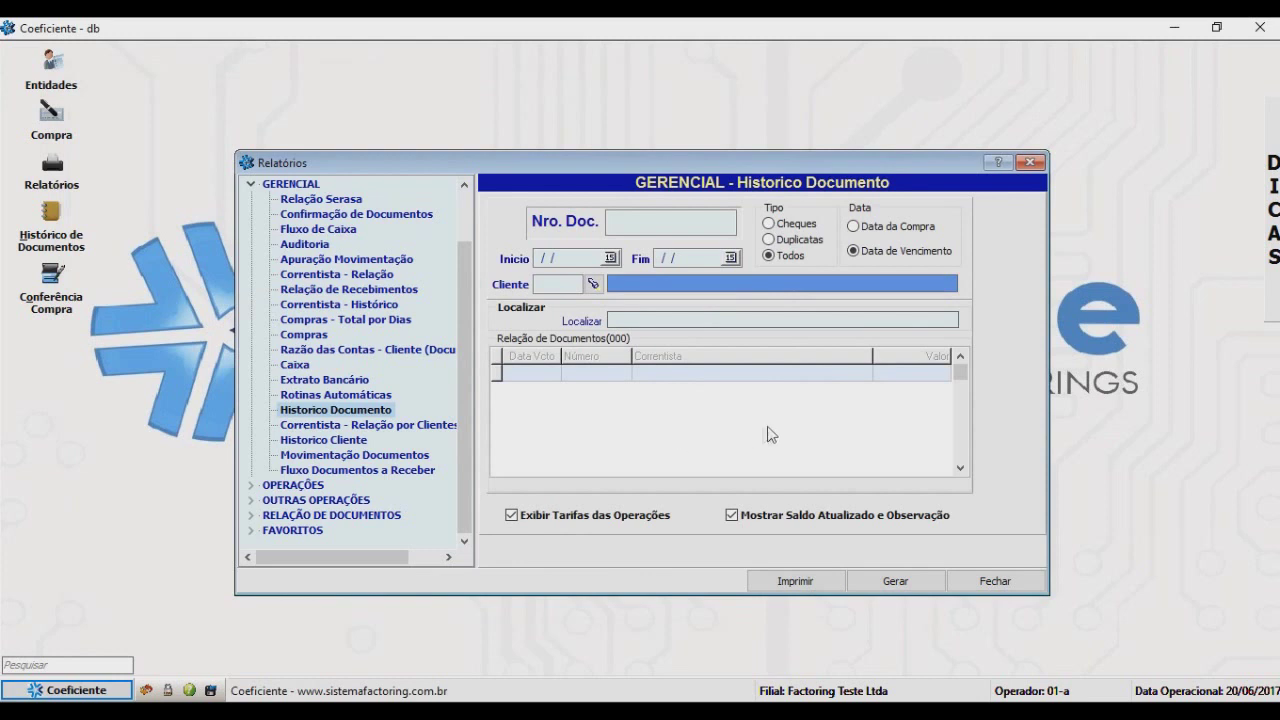
pyautogui.click(252, 185)
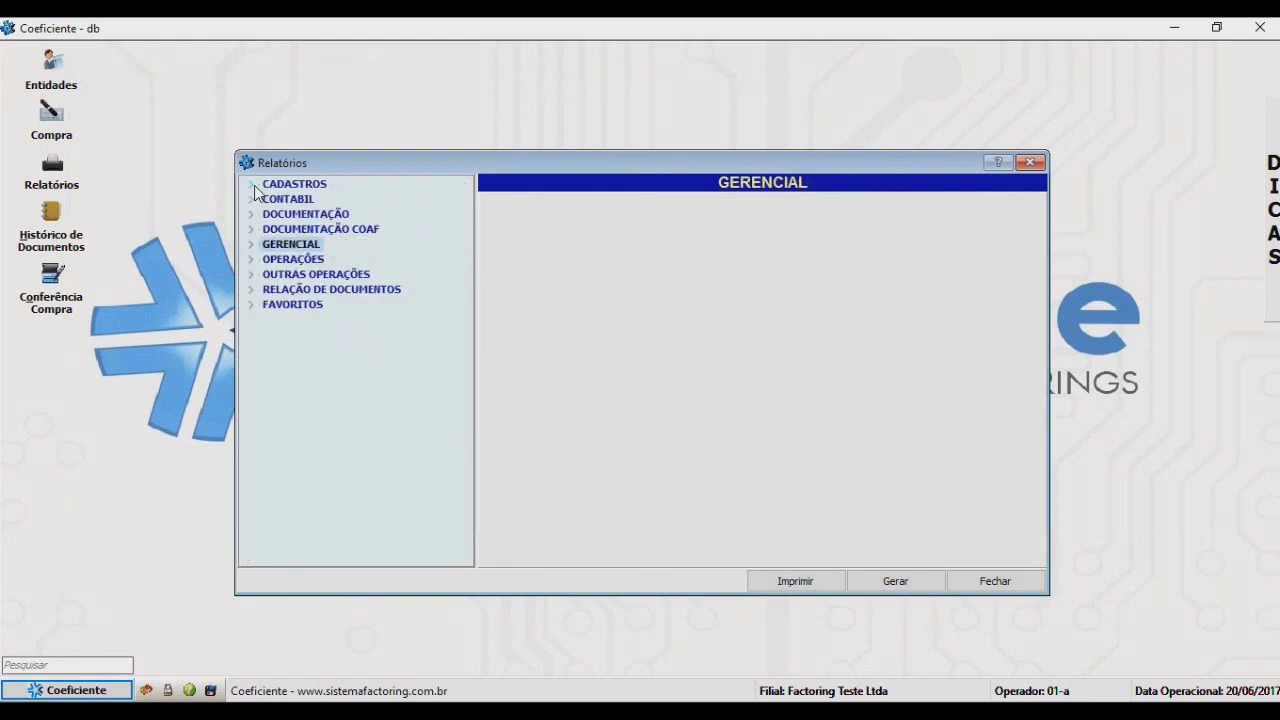
# Examine the Operações reports and their options, including Aditivo, Recibo, the Promissoria variants, Notificação de Compra - Dup, Comunicado de Endosso and the Trustee reports.
pyautogui.click(252, 259)
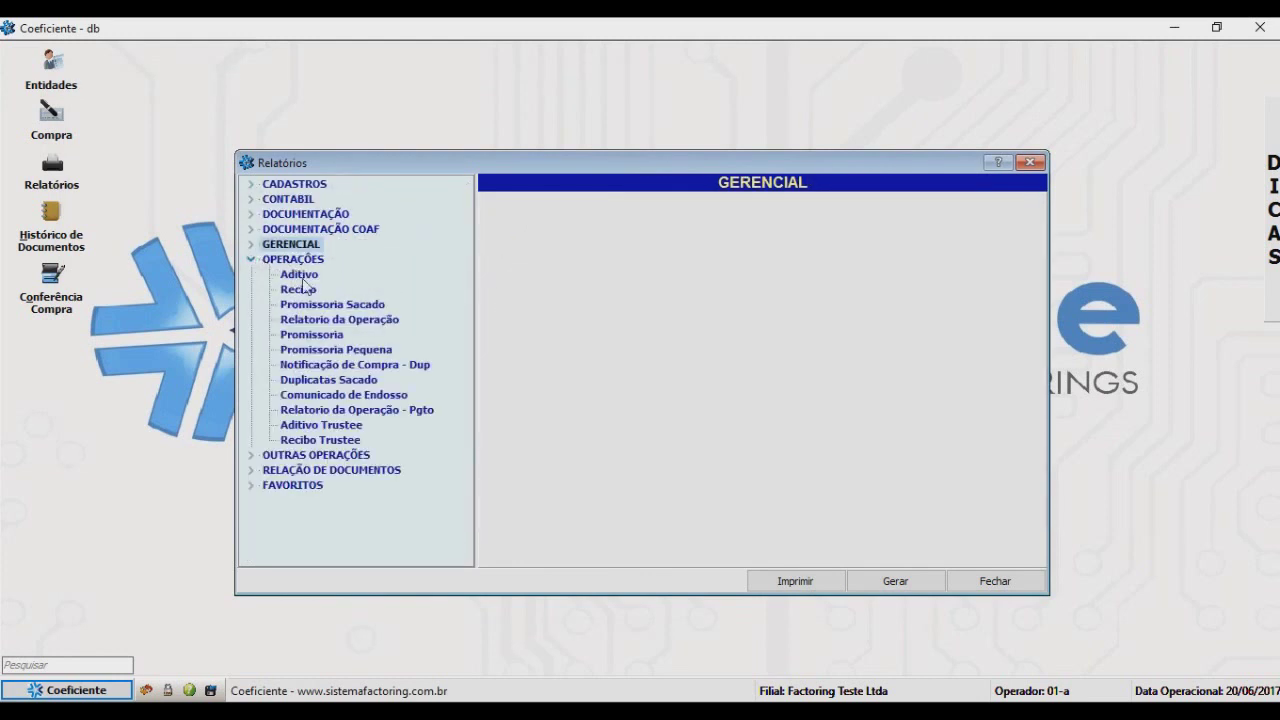
pyautogui.click(300, 276)
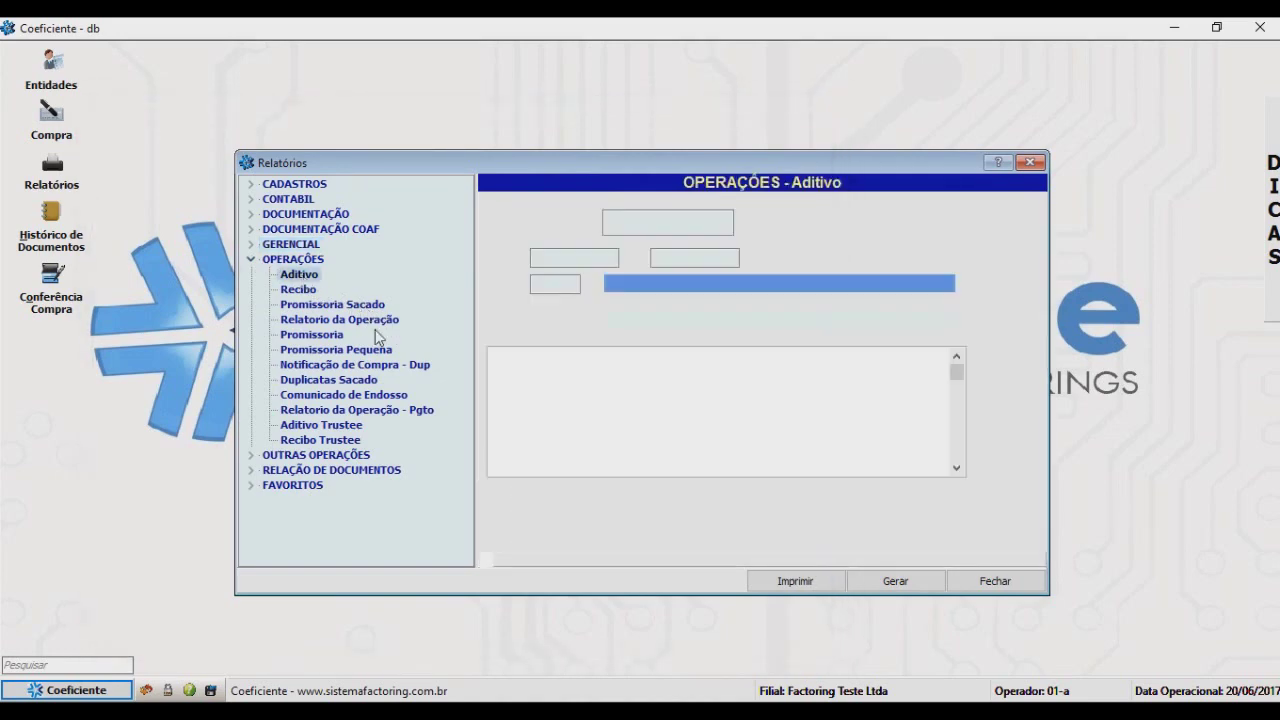
pyautogui.click(316, 289)
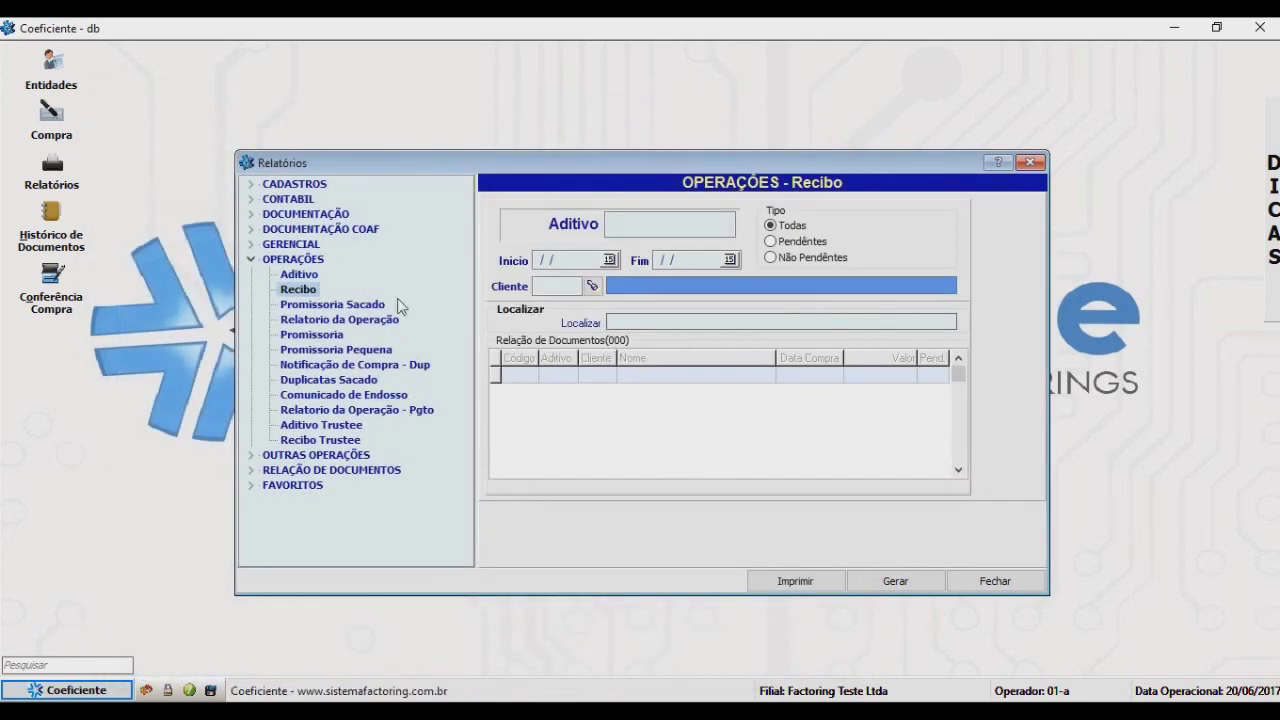
pyautogui.click(340, 304)
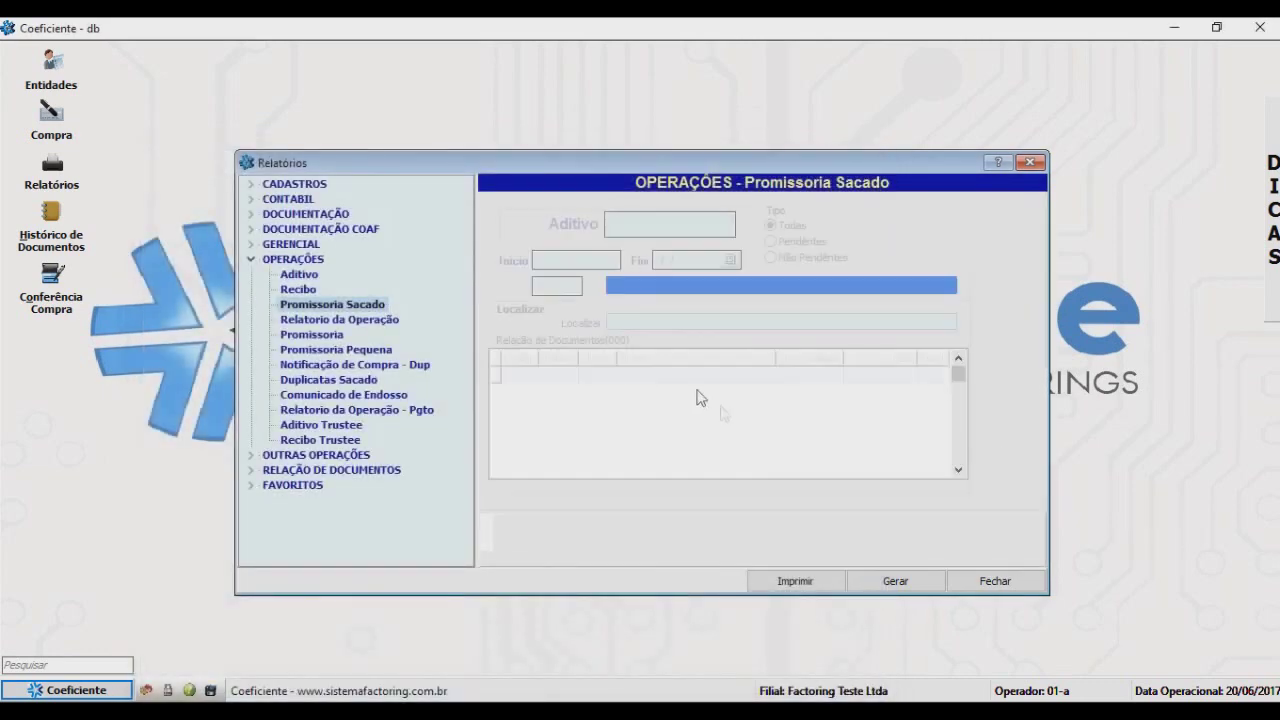
pyautogui.click(330, 335)
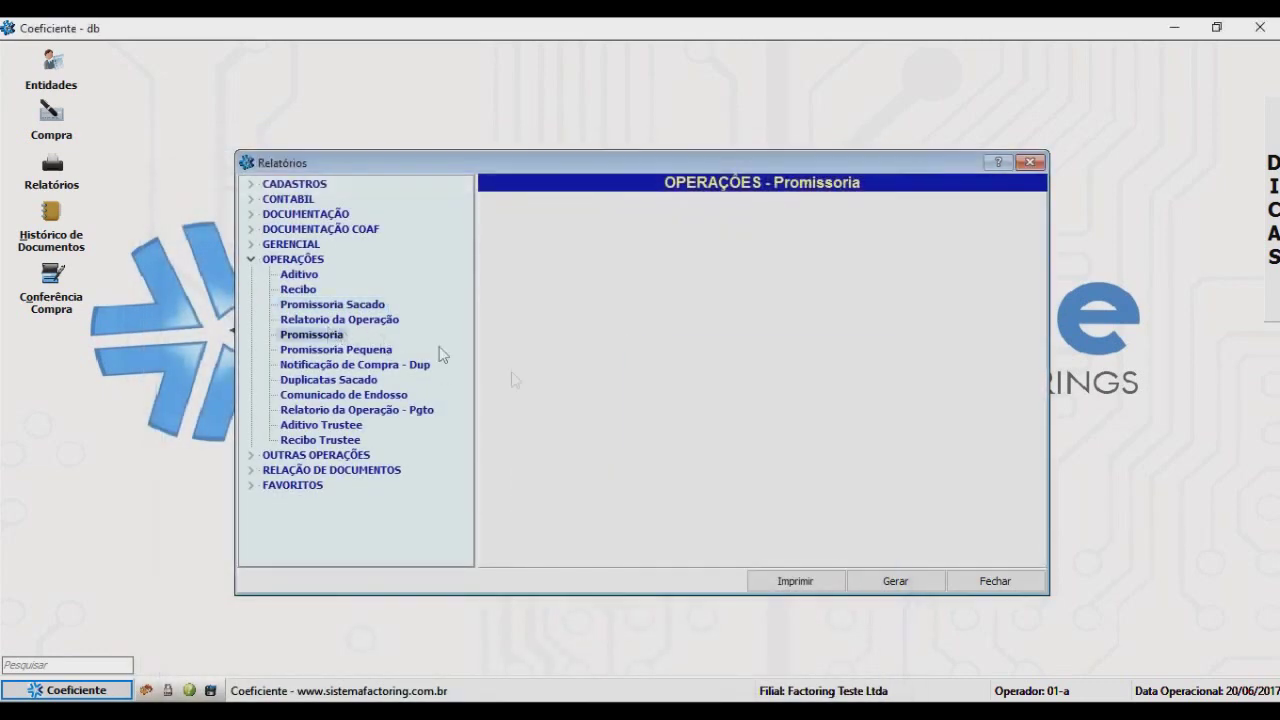
pyautogui.click(340, 349)
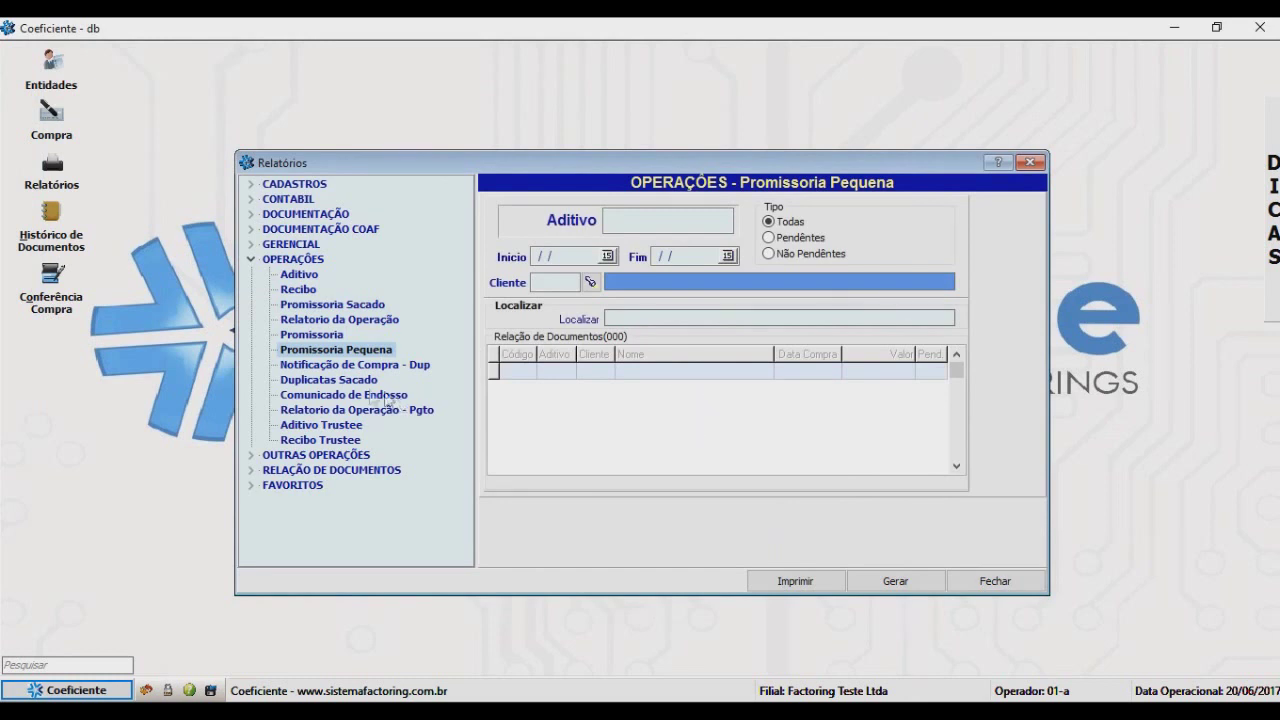
pyautogui.click(414, 367)
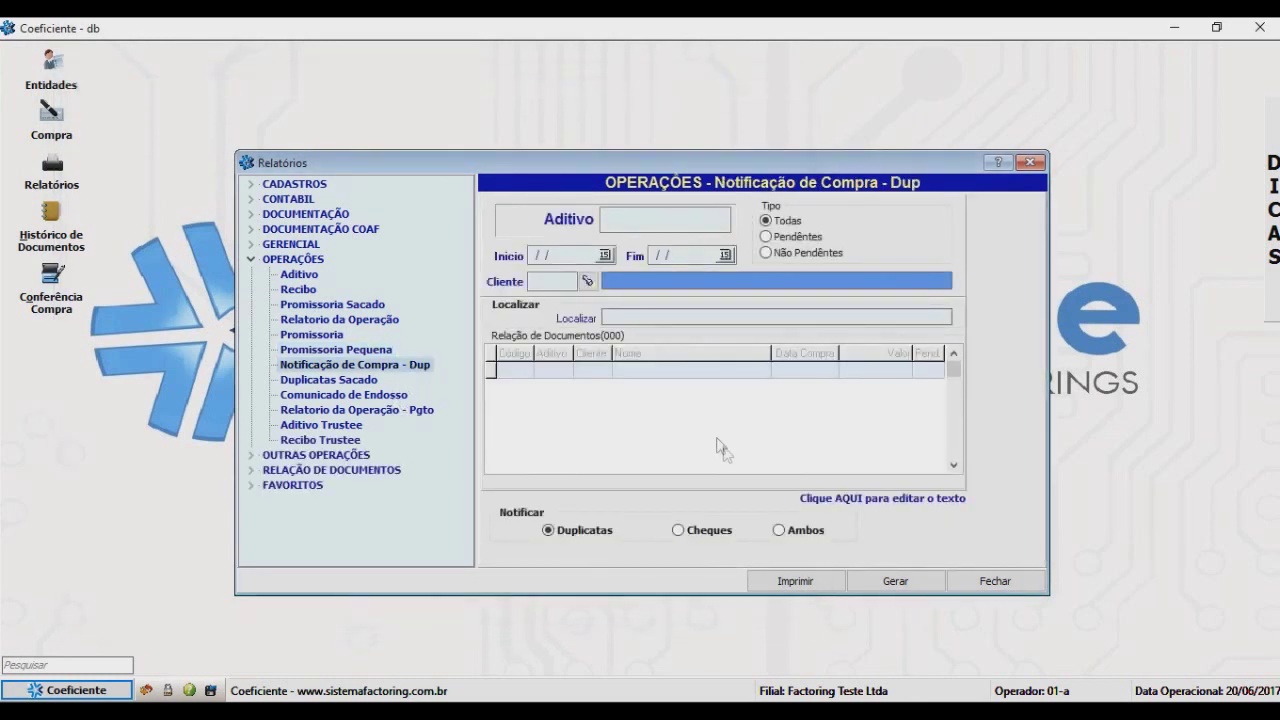
pyautogui.click(392, 395)
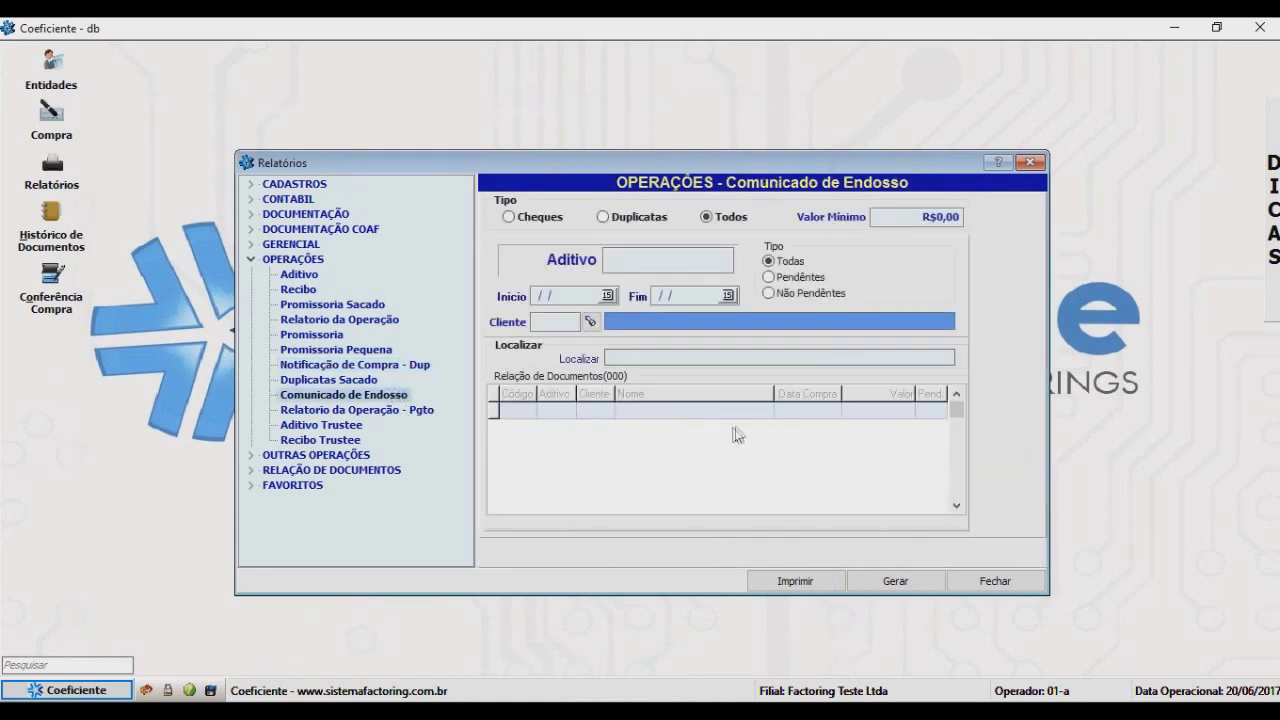
pyautogui.click(346, 425)
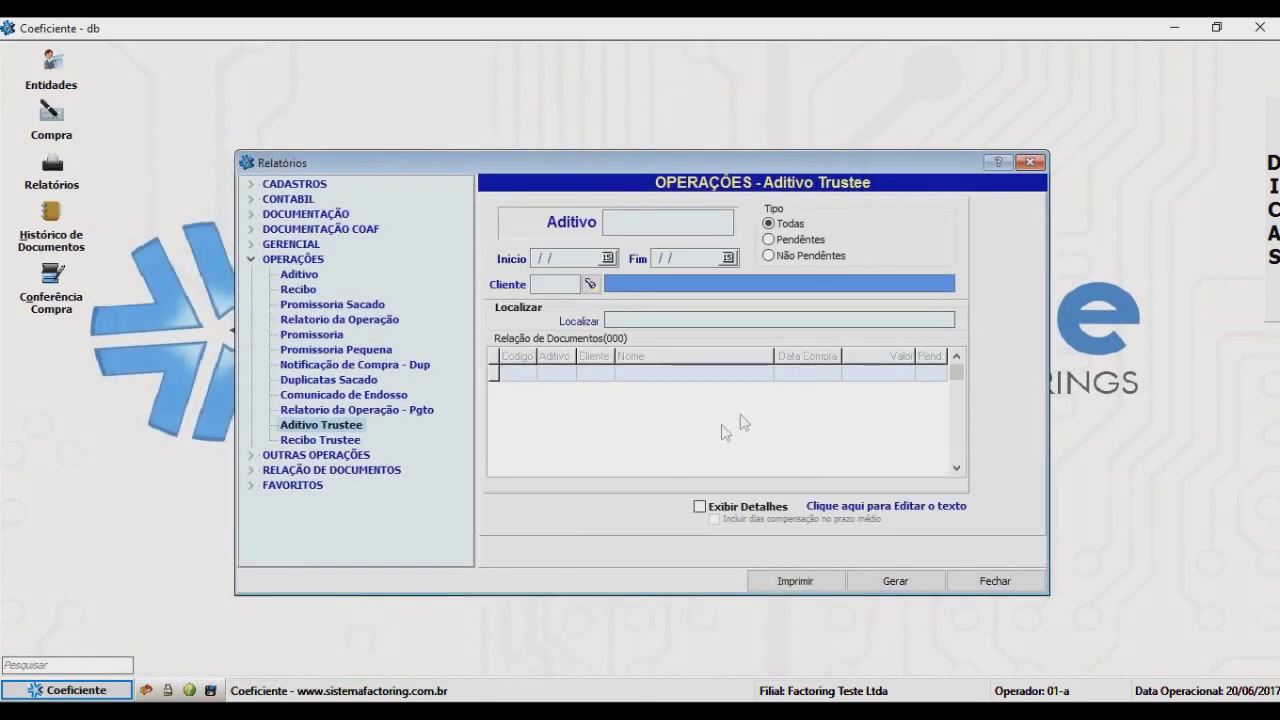
pyautogui.click(322, 440)
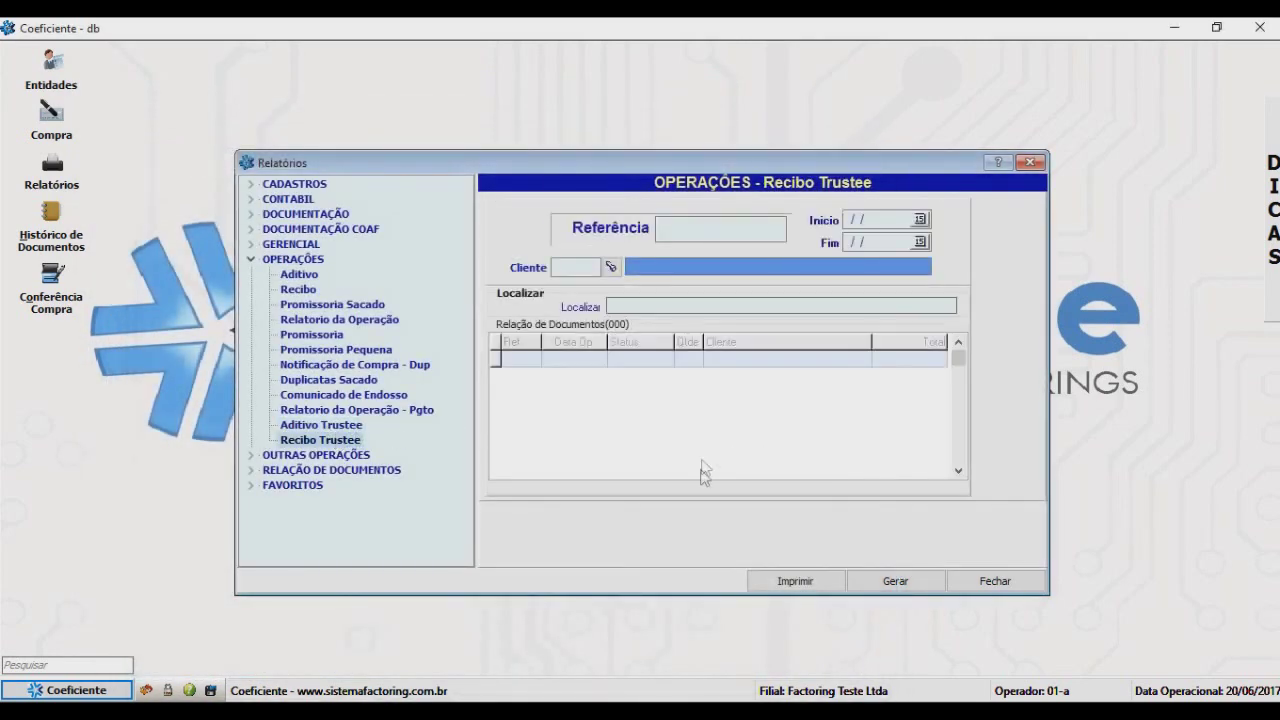
pyautogui.click(251, 259)
# Look through the Outras Operações reports, from Antecipação to Promissoria Saldo Parcial, and the list of Documentação reports.
pyautogui.click(251, 275)
pyautogui.click(336, 291)
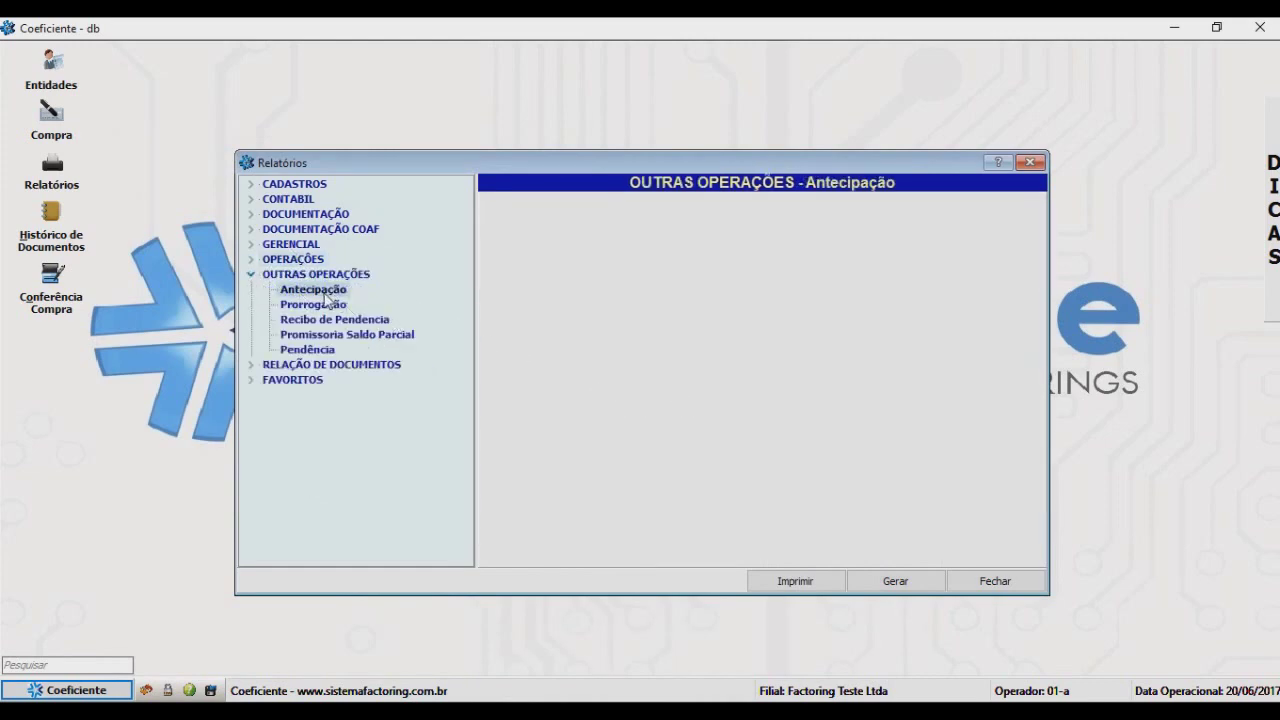
pyautogui.click(318, 304)
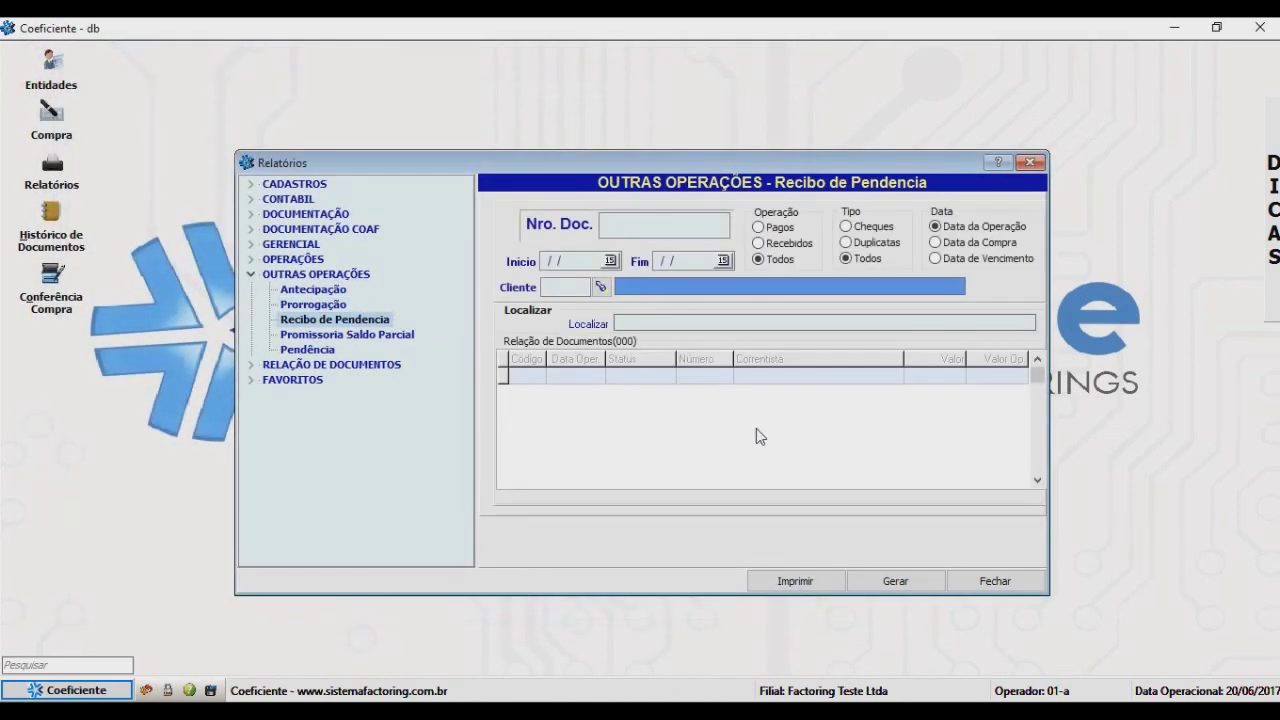
pyautogui.click(412, 337)
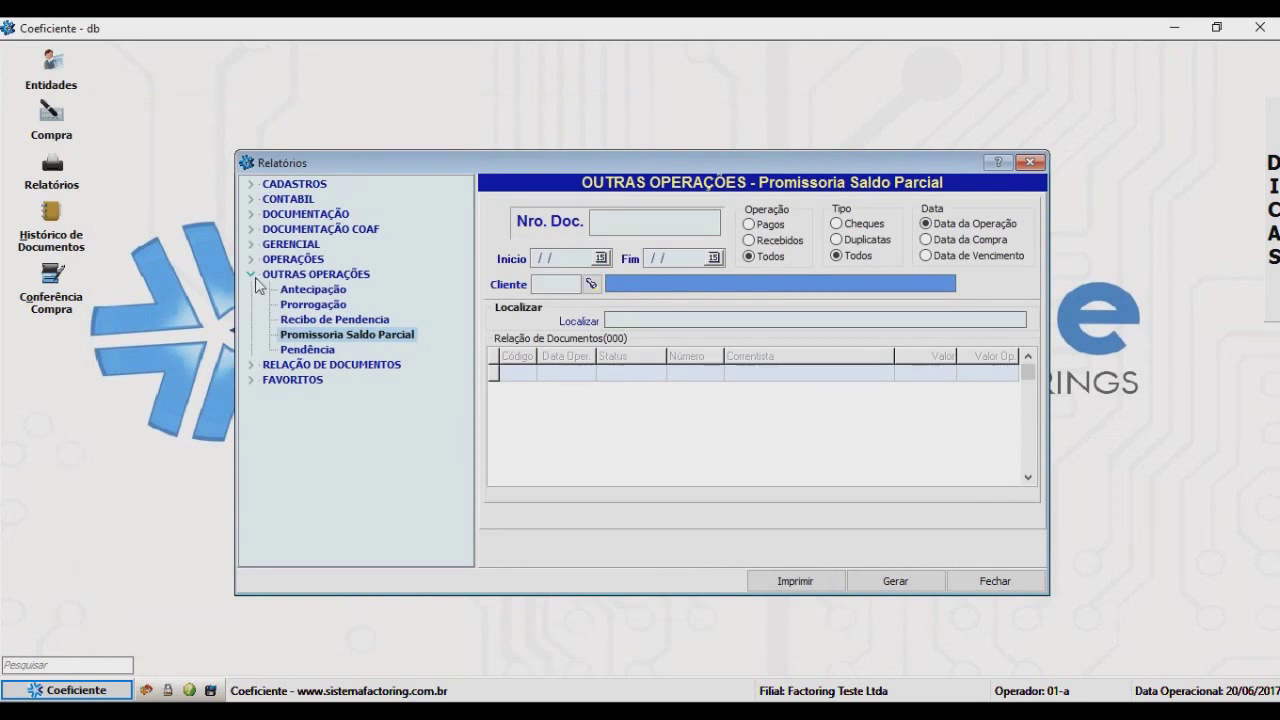
pyautogui.click(294, 184)
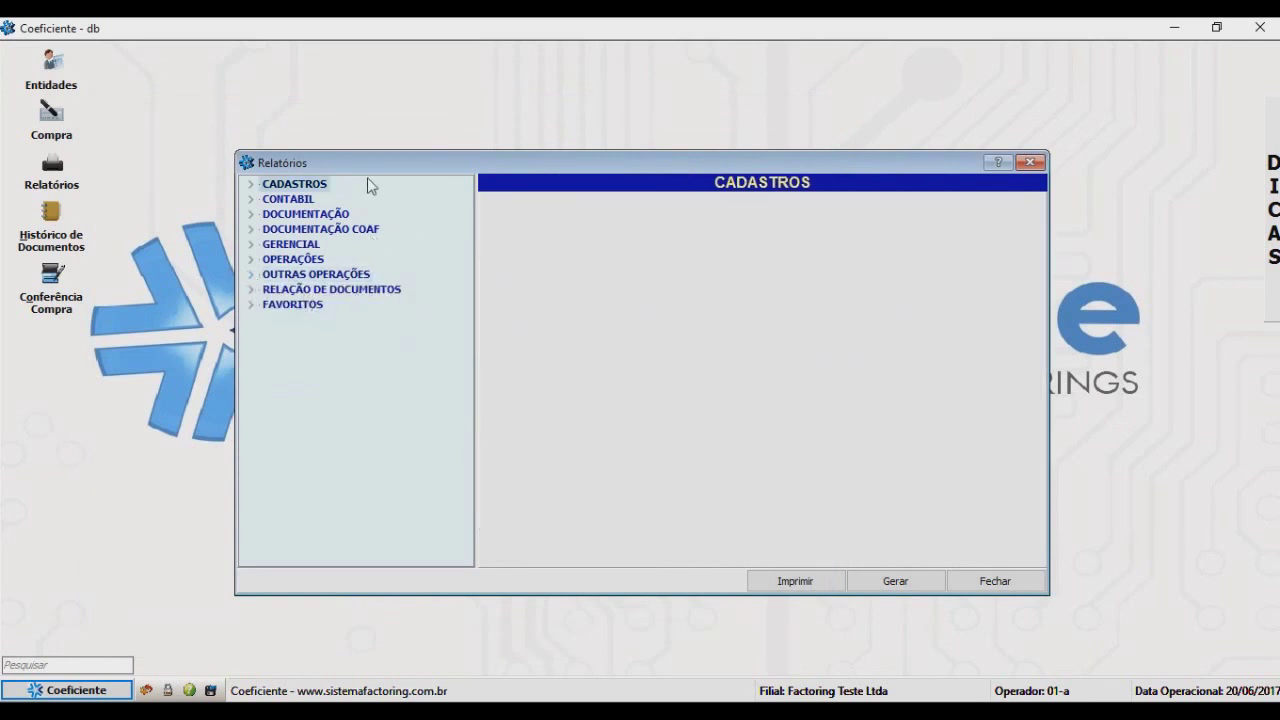
pyautogui.click(251, 214)
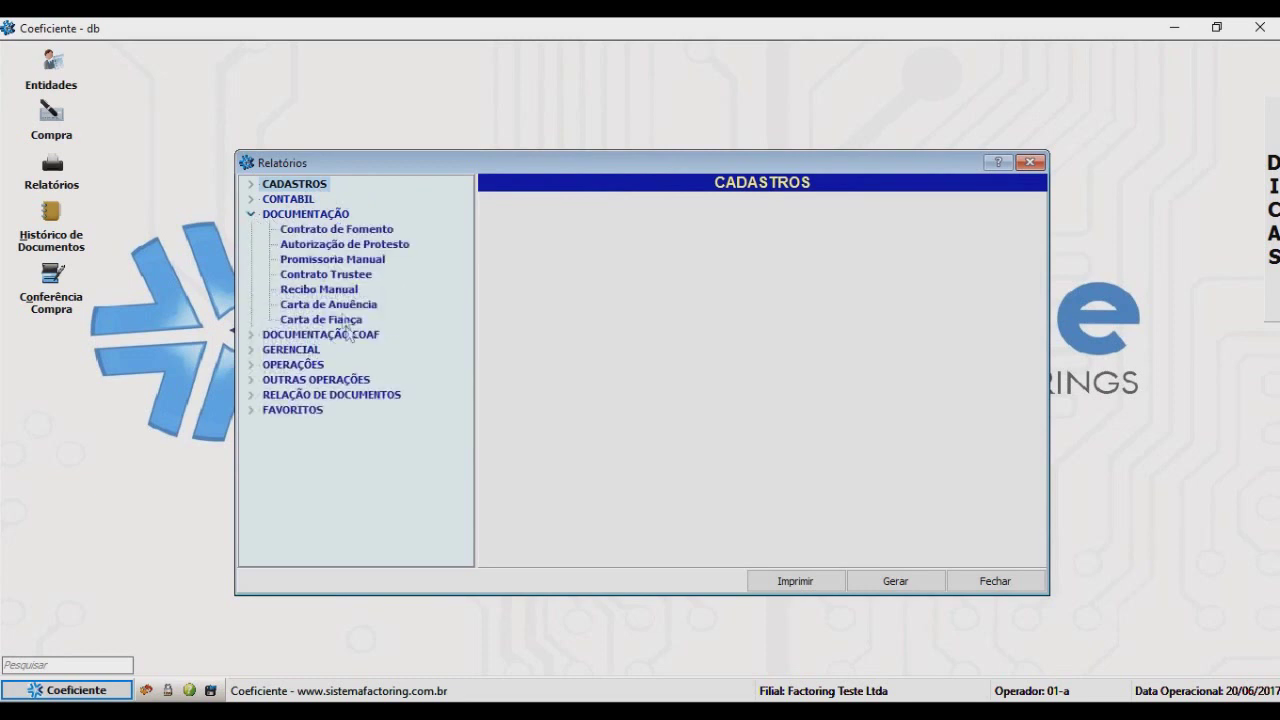
pyautogui.click(251, 214)
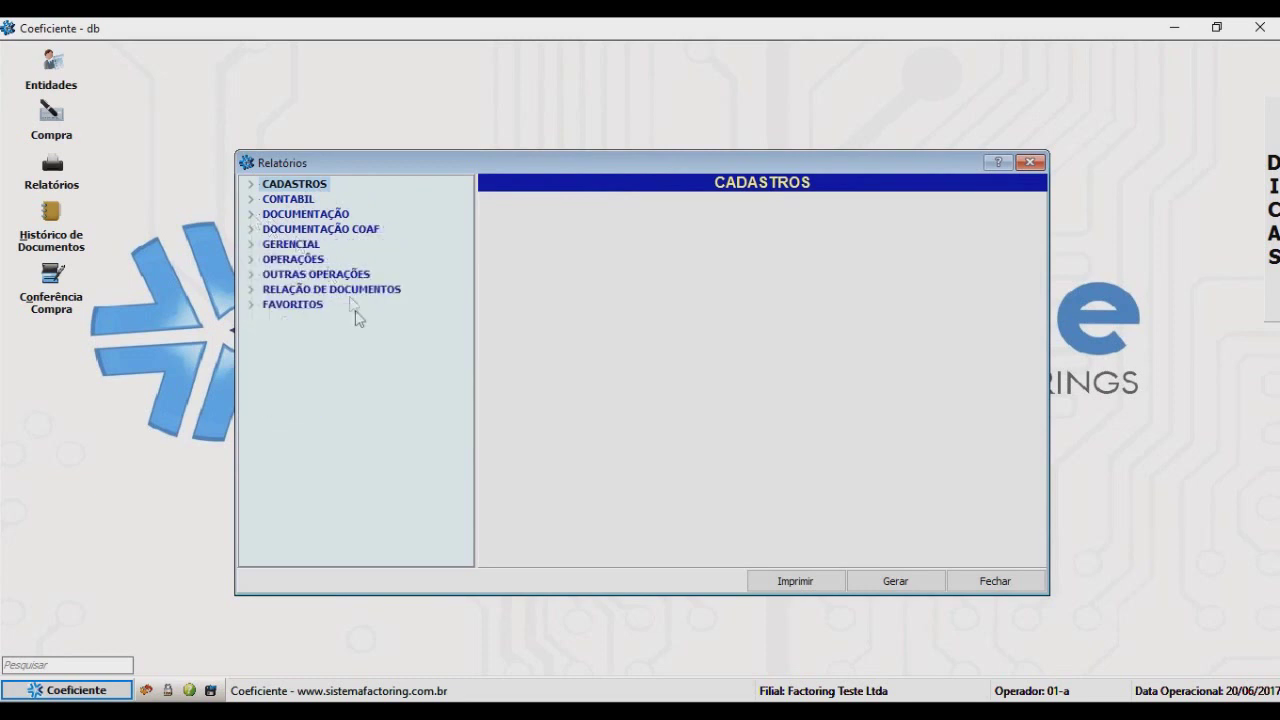
# Add the Notificação de Compra - Dup report from Operações to the favourite reports.
pyautogui.click(251, 259)
pyautogui.click(334, 365)
pyautogui.rightClick(335, 369)
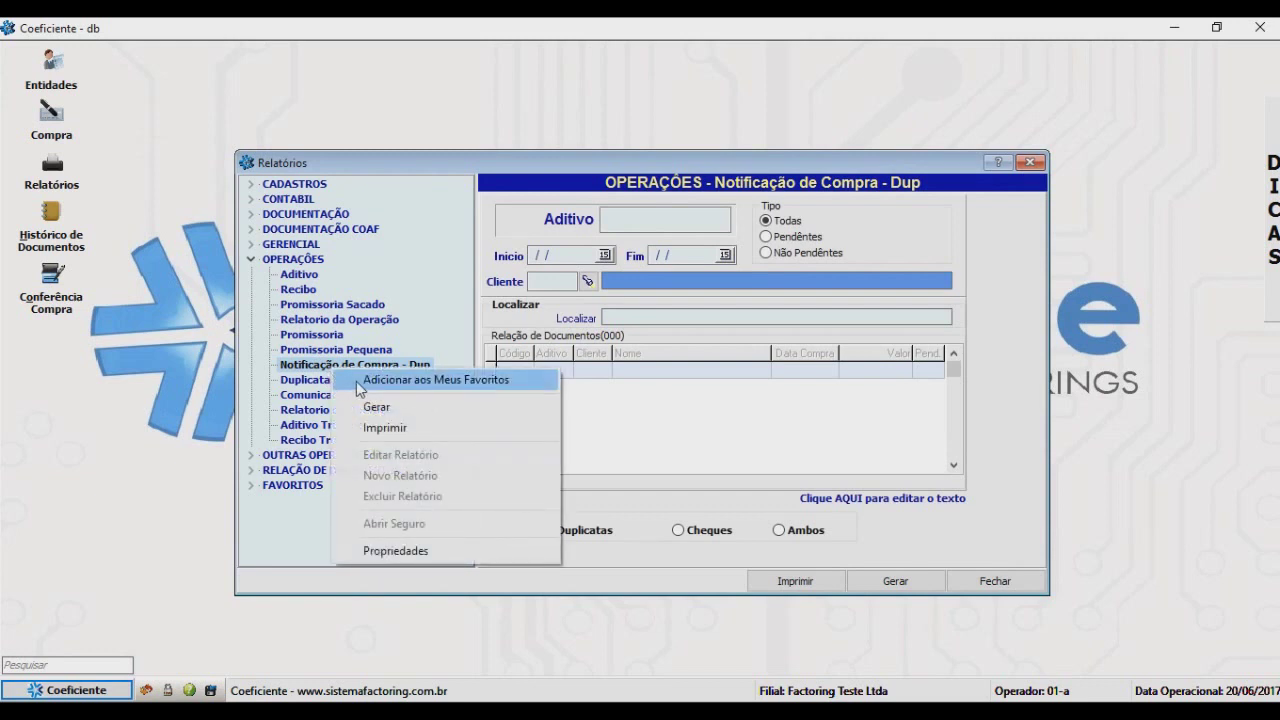
pyautogui.click(358, 382)
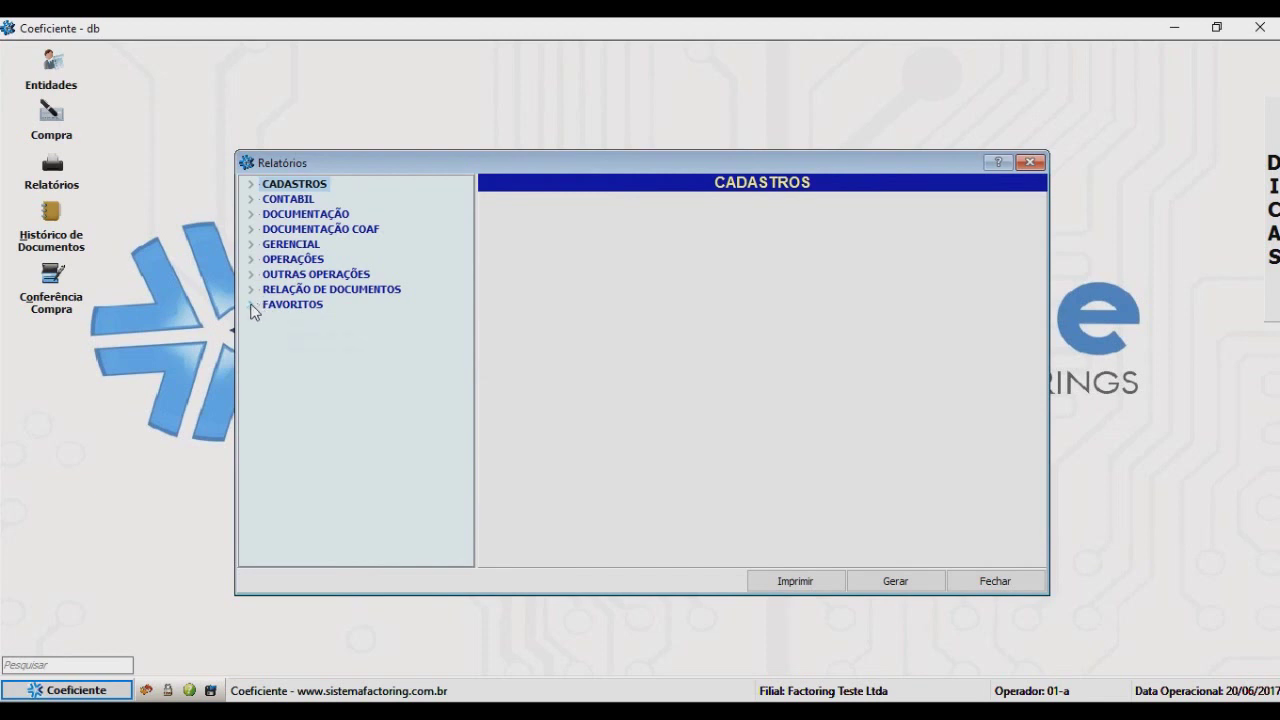
# Check the favourite reports and remove Aditivo from them.
pyautogui.click(253, 305)
pyautogui.rightClick(306, 343)
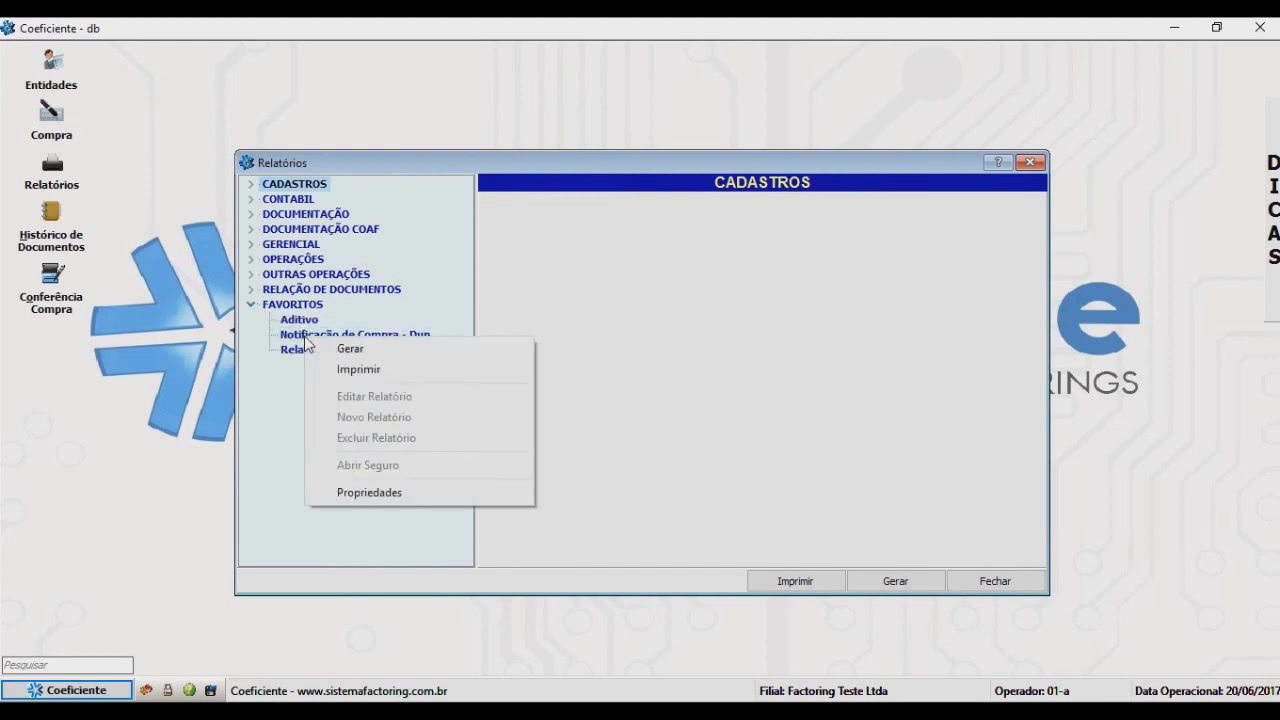
pyautogui.click(300, 320)
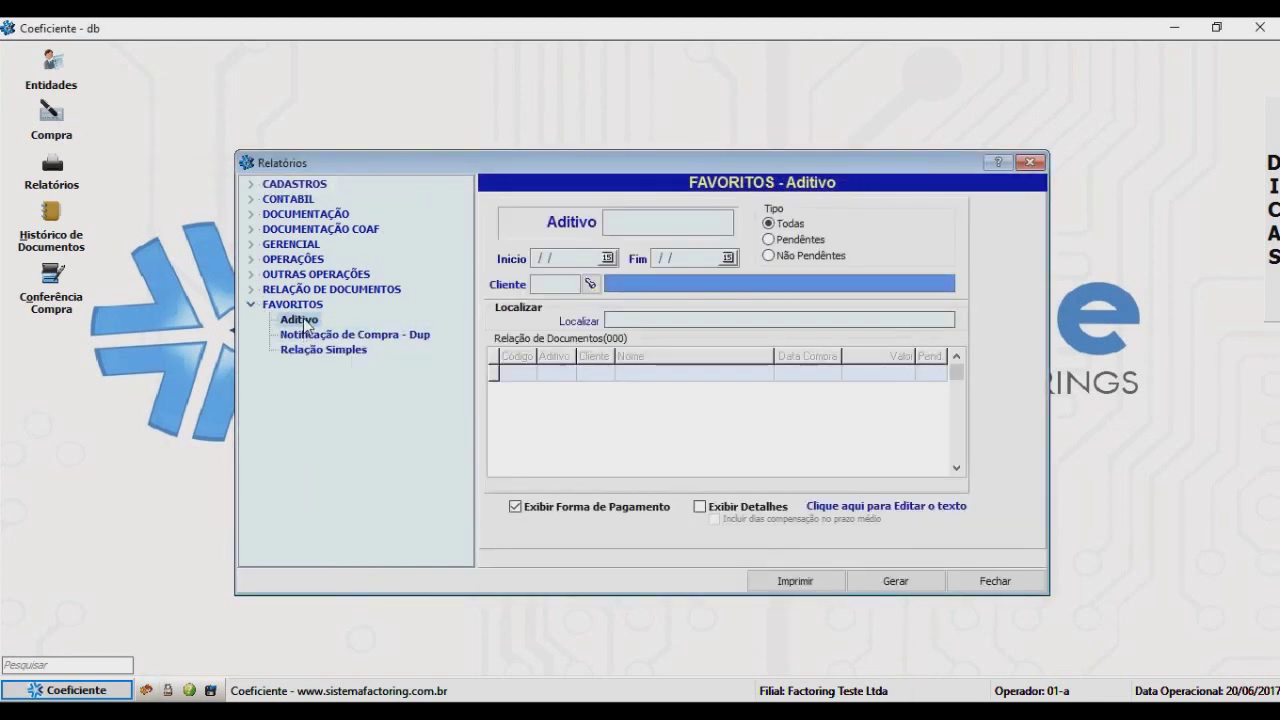
pyautogui.rightClick(306, 321)
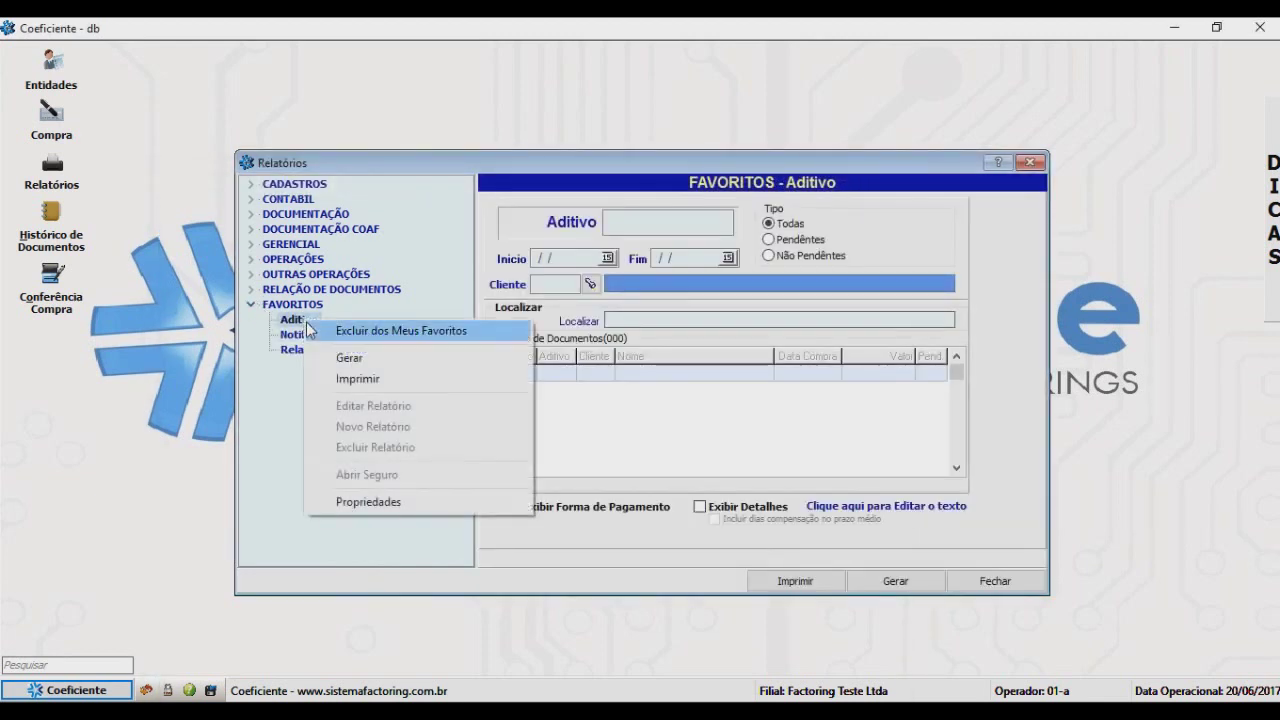
pyautogui.click(390, 332)
pyautogui.click(253, 305)
# Look through the Relação de Documentos reports and the filters of Relação Simples, Por CPF/CNPJ, Para o Cliente and Por Clientes.
pyautogui.click(252, 289)
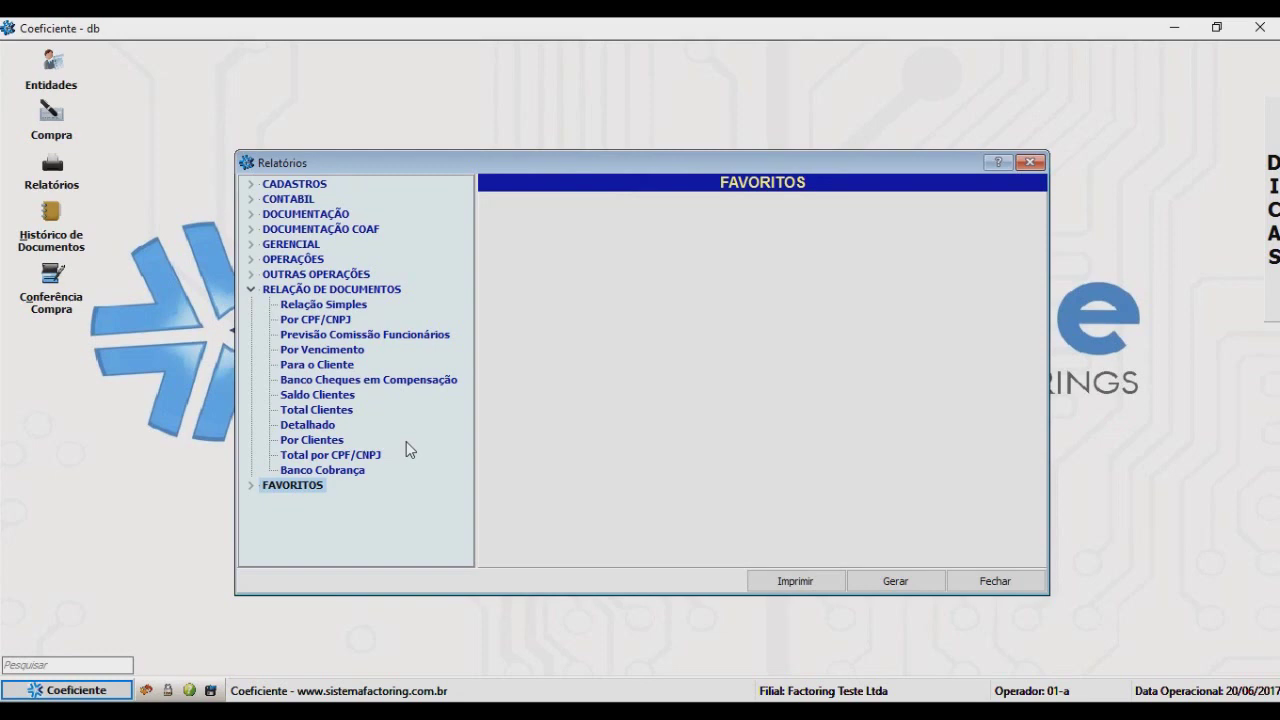
pyautogui.click(342, 304)
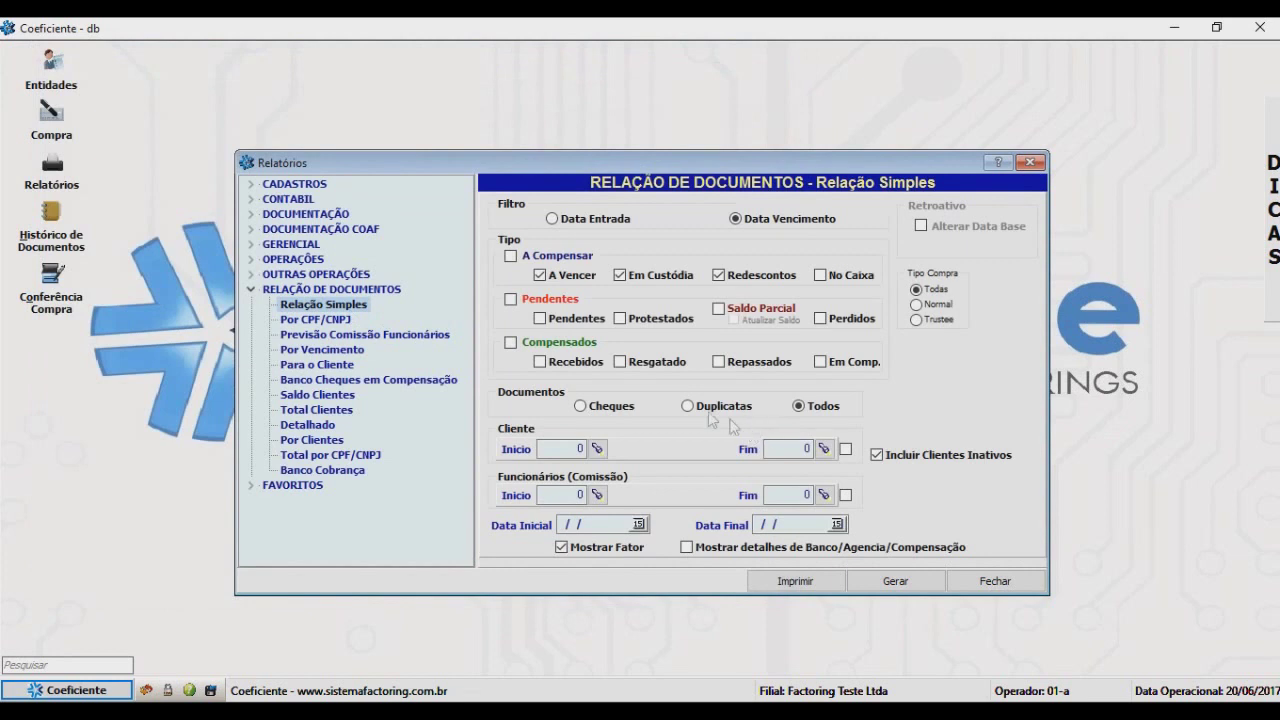
pyautogui.click(346, 320)
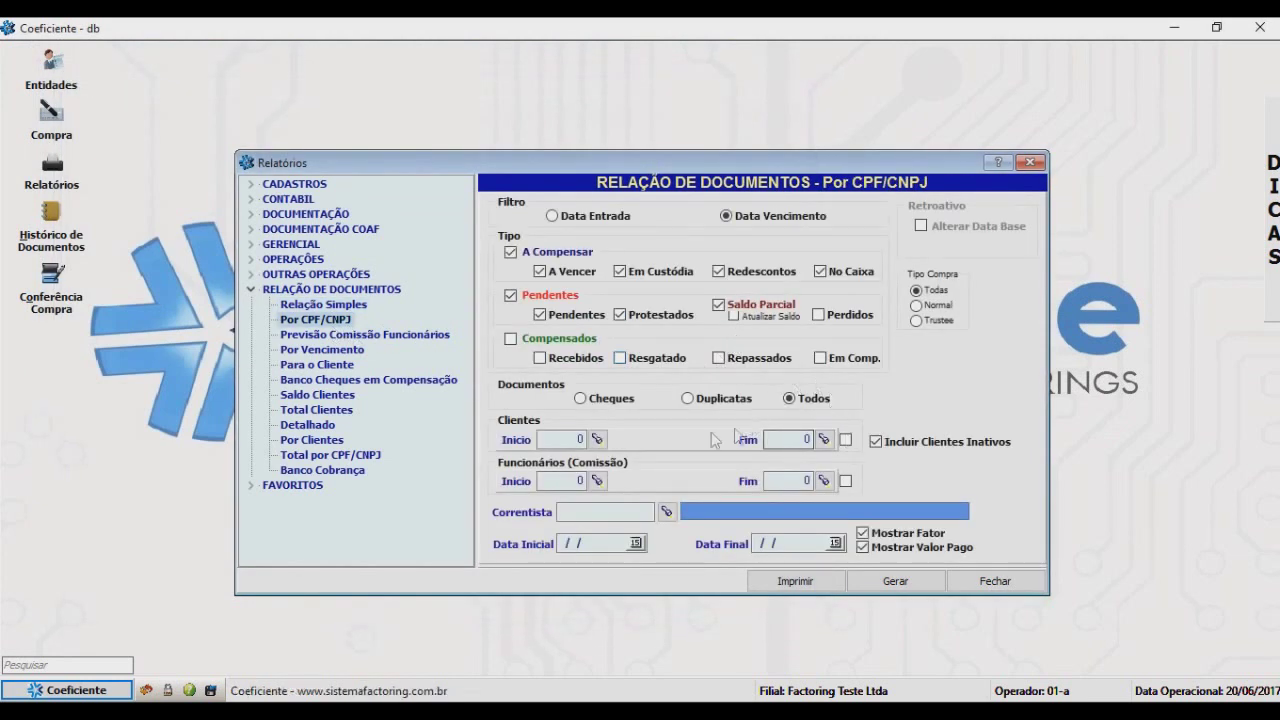
pyautogui.click(339, 366)
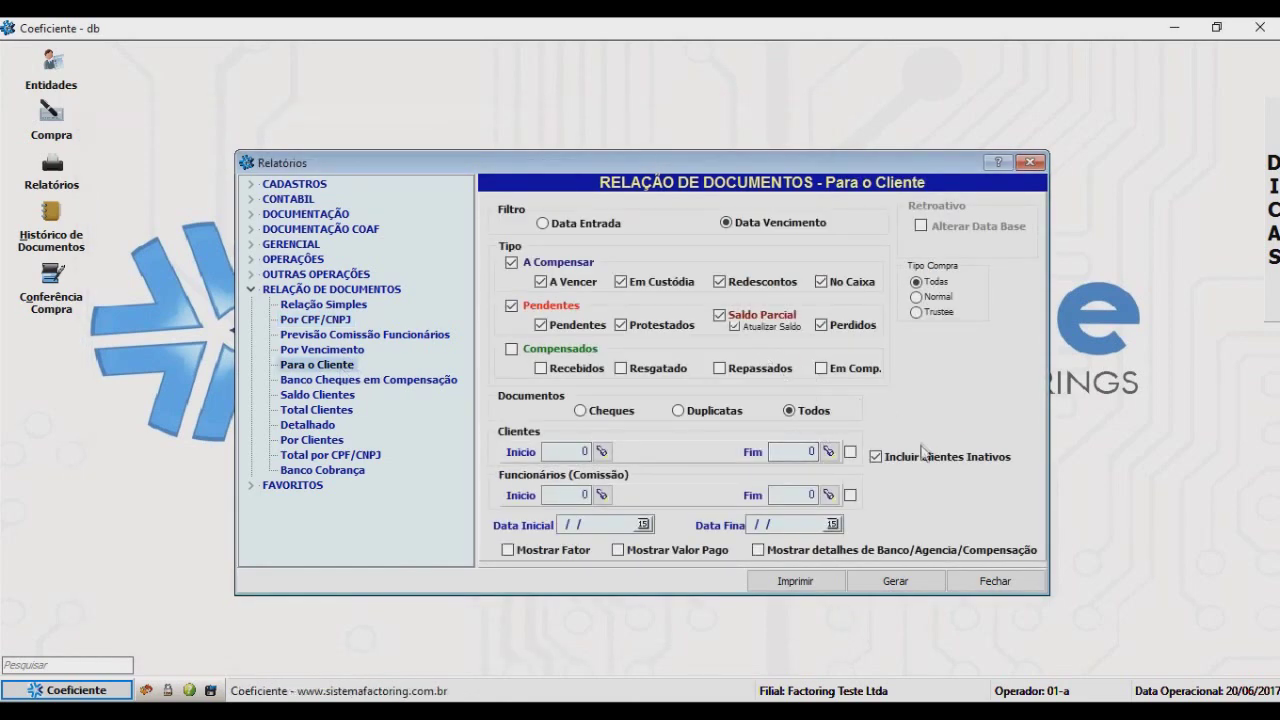
pyautogui.click(316, 440)
# Set up the Detalhado report of Relação de Documentos without Compensados and with empty start and end dates.
pyautogui.click(308, 425)
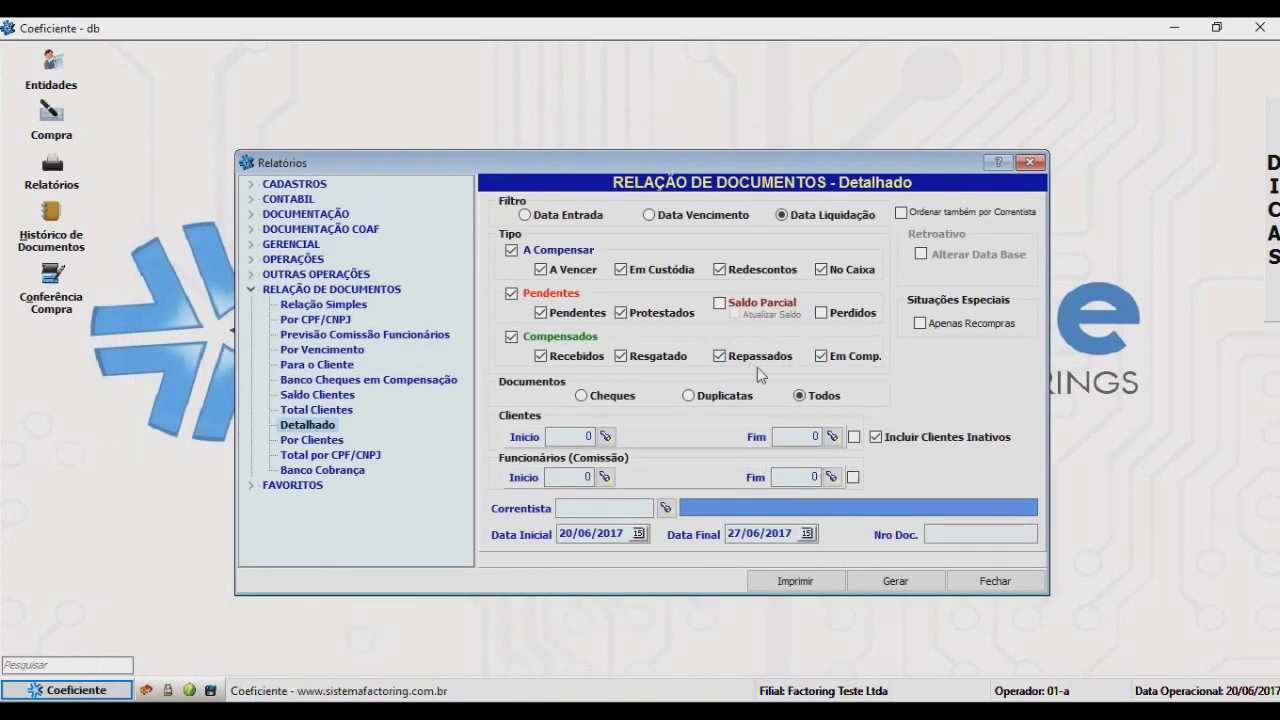
pyautogui.click(511, 337)
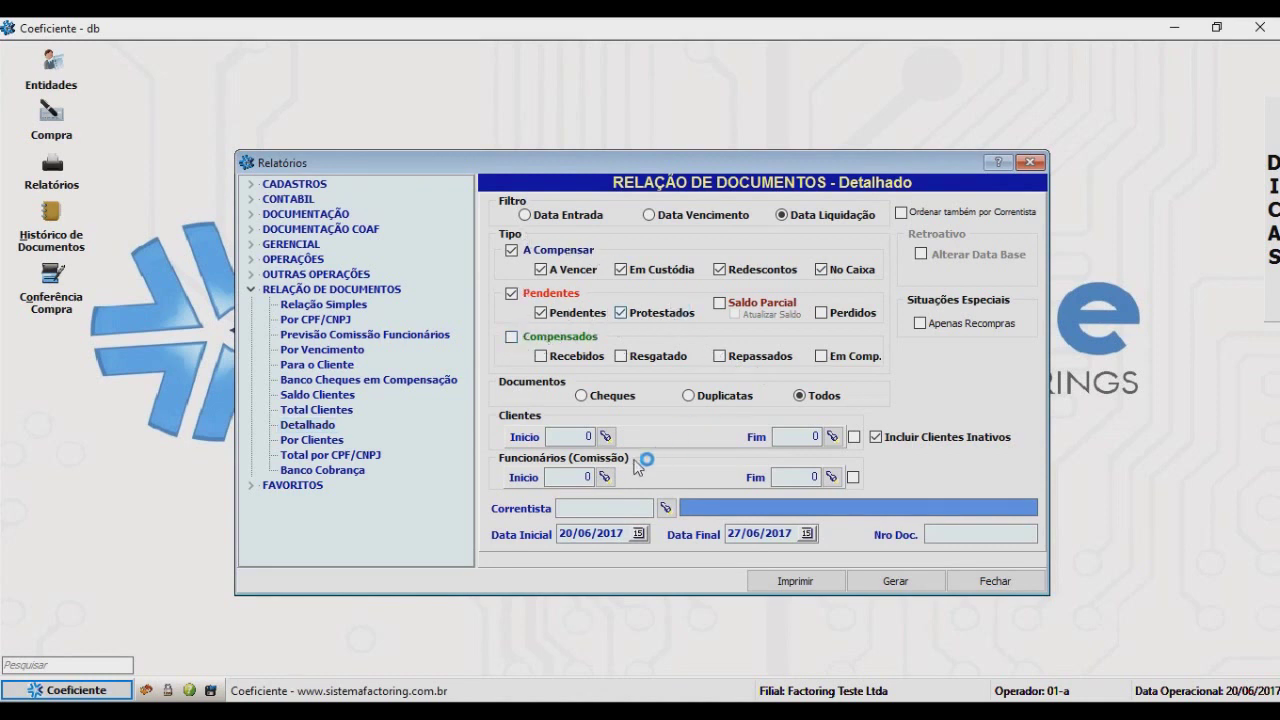
pyautogui.moveTo(618, 534); pyautogui.dragTo(556, 533)
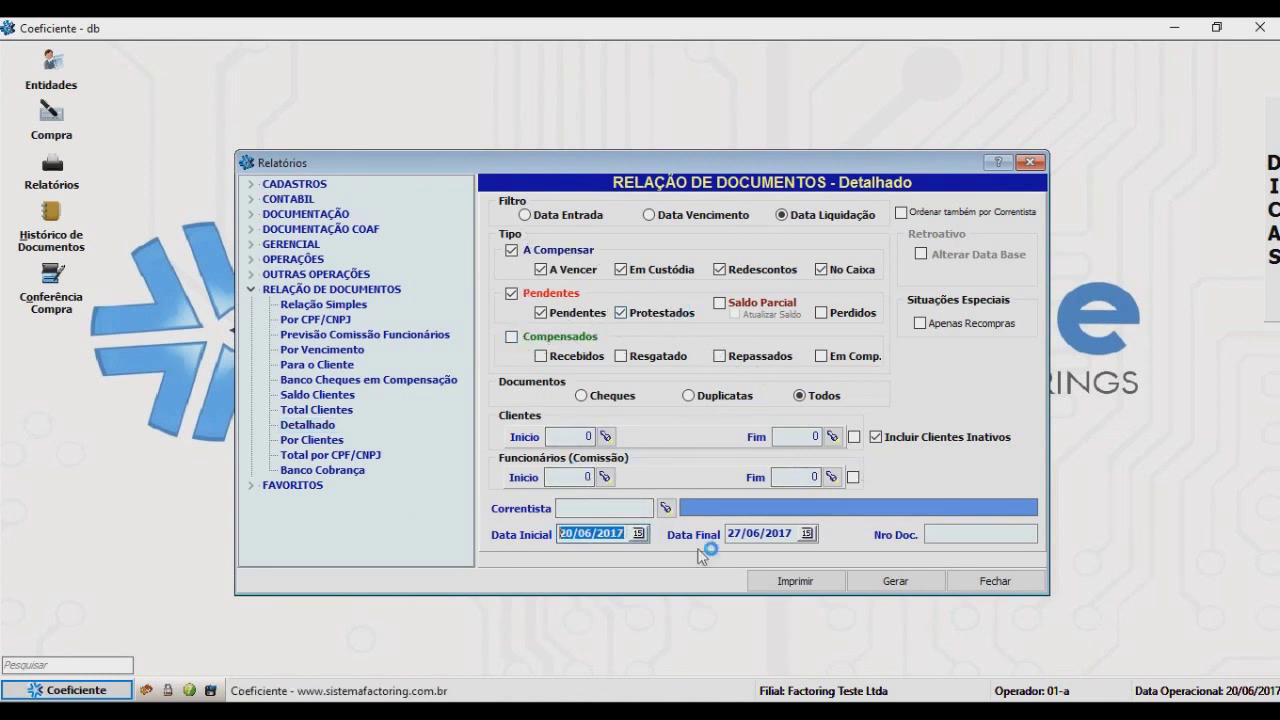
pyautogui.press('Delete')
pyautogui.moveTo(795, 533); pyautogui.dragTo(727, 533)
pyautogui.press('Delete')
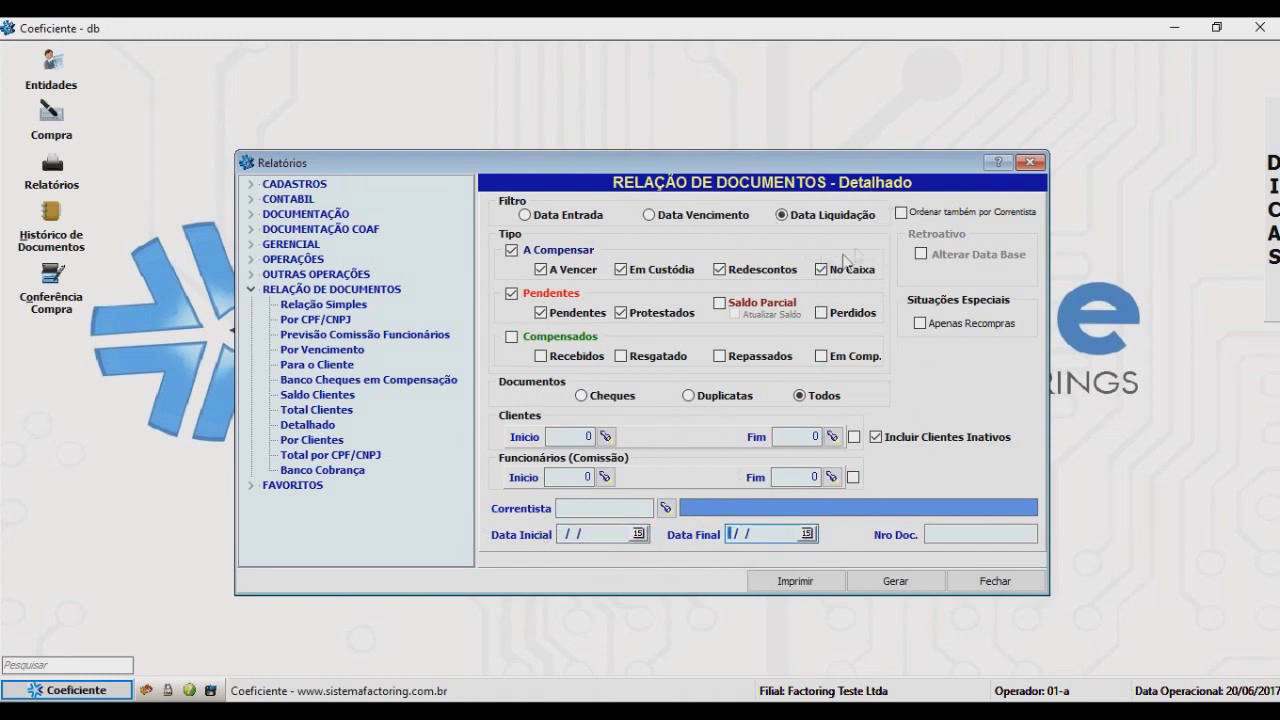
# Generate the Relação de Documentos - Detalhado report, review the documents listed per client and close it.
pyautogui.click(913, 590)
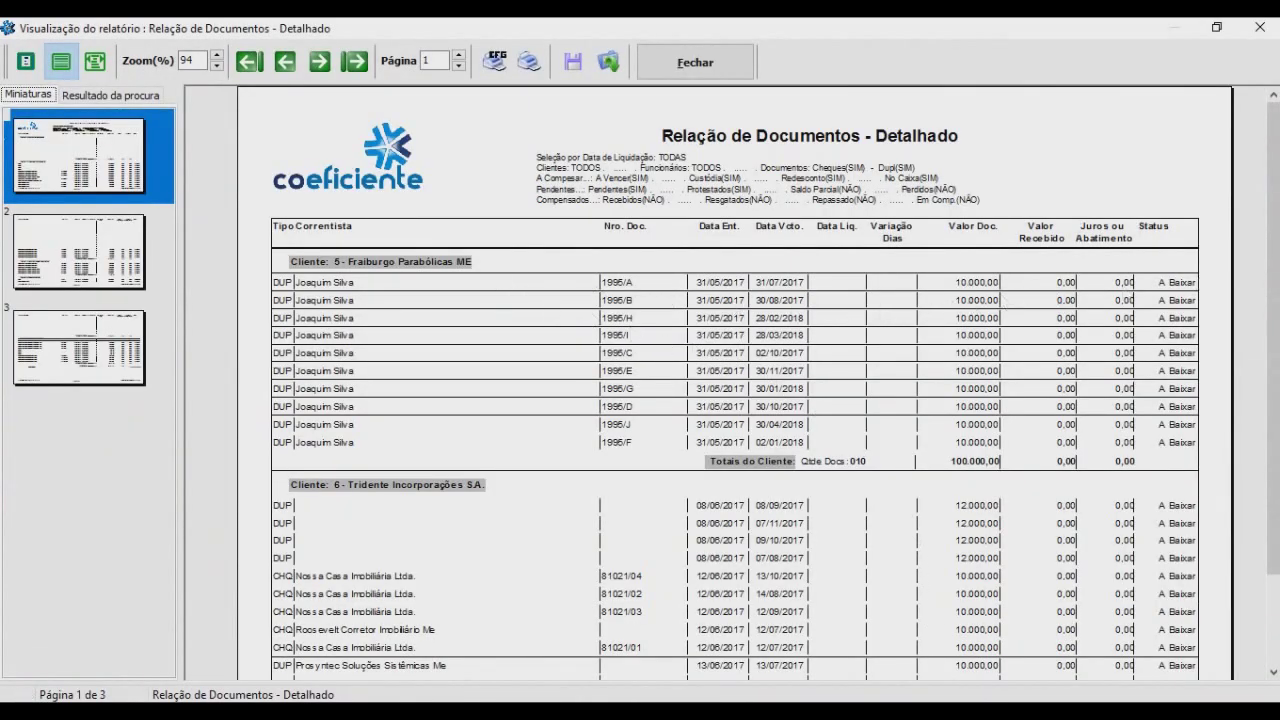
pyautogui.scroll(-4, 735, 380)
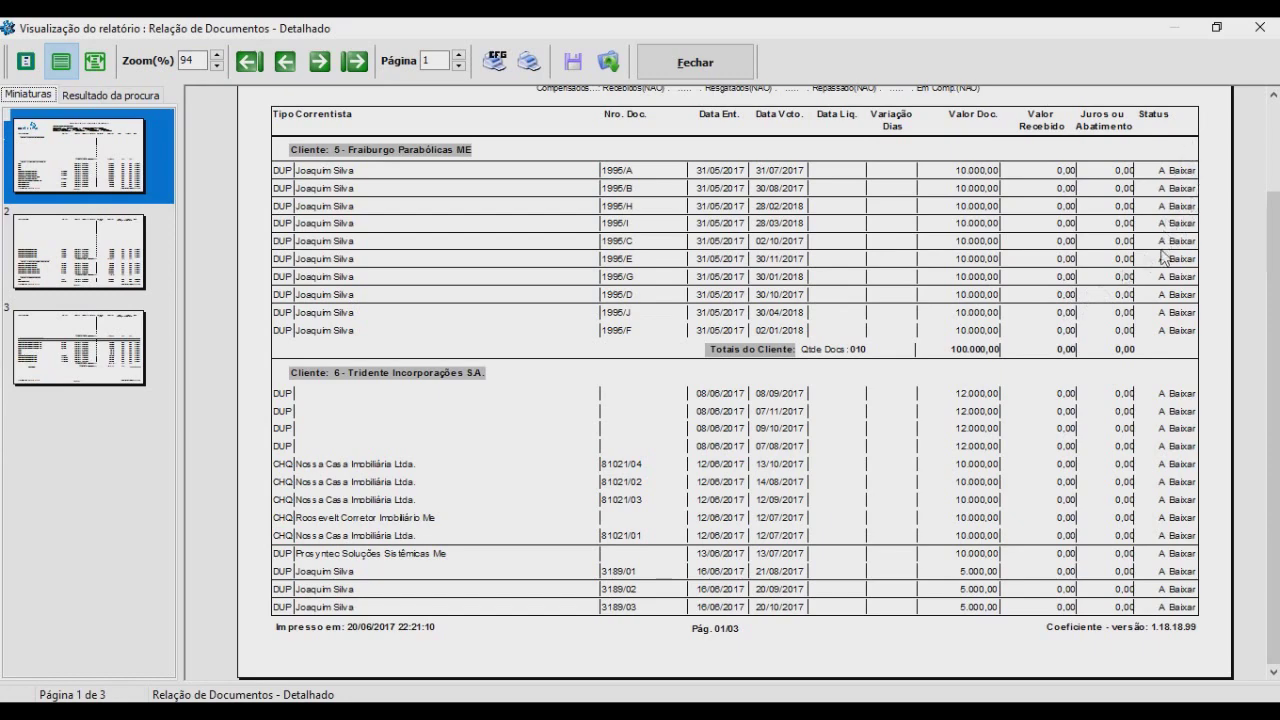
pyautogui.press('Escape')
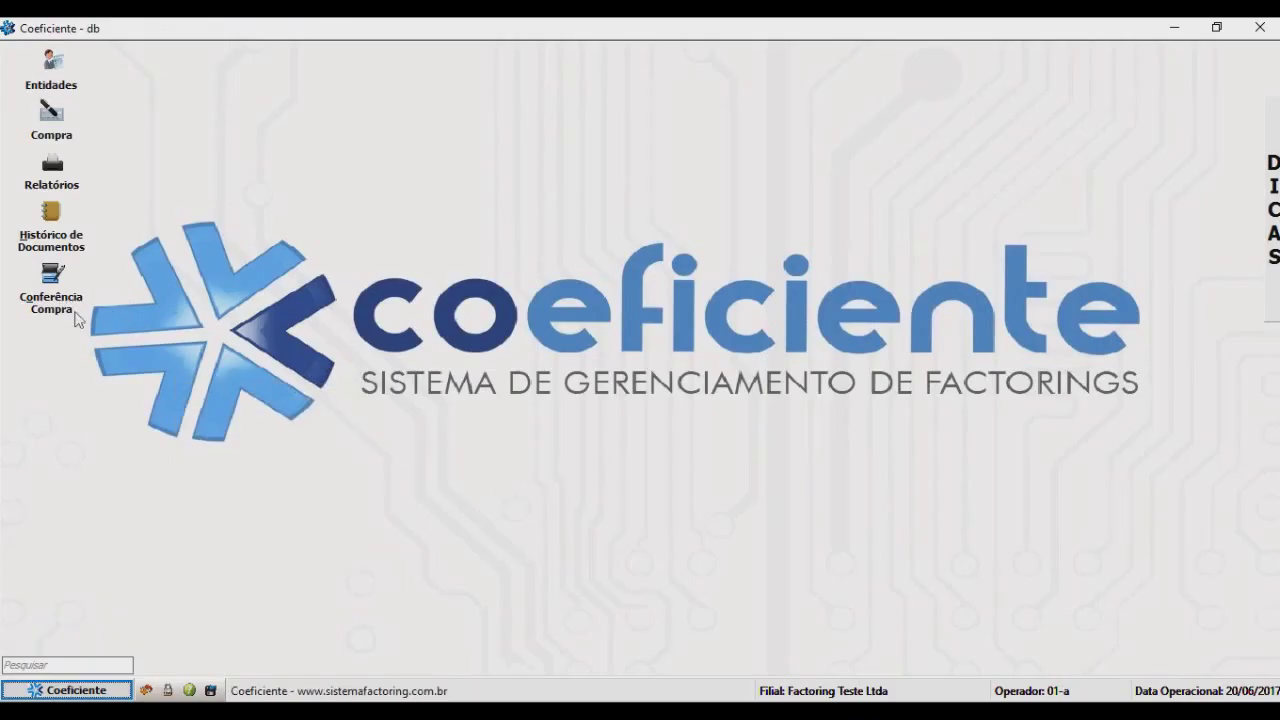
# Open the Exportador Contábil utility for exporting accounting data.
pyautogui.click(66, 690)
pyautogui.moveTo(120, 562)
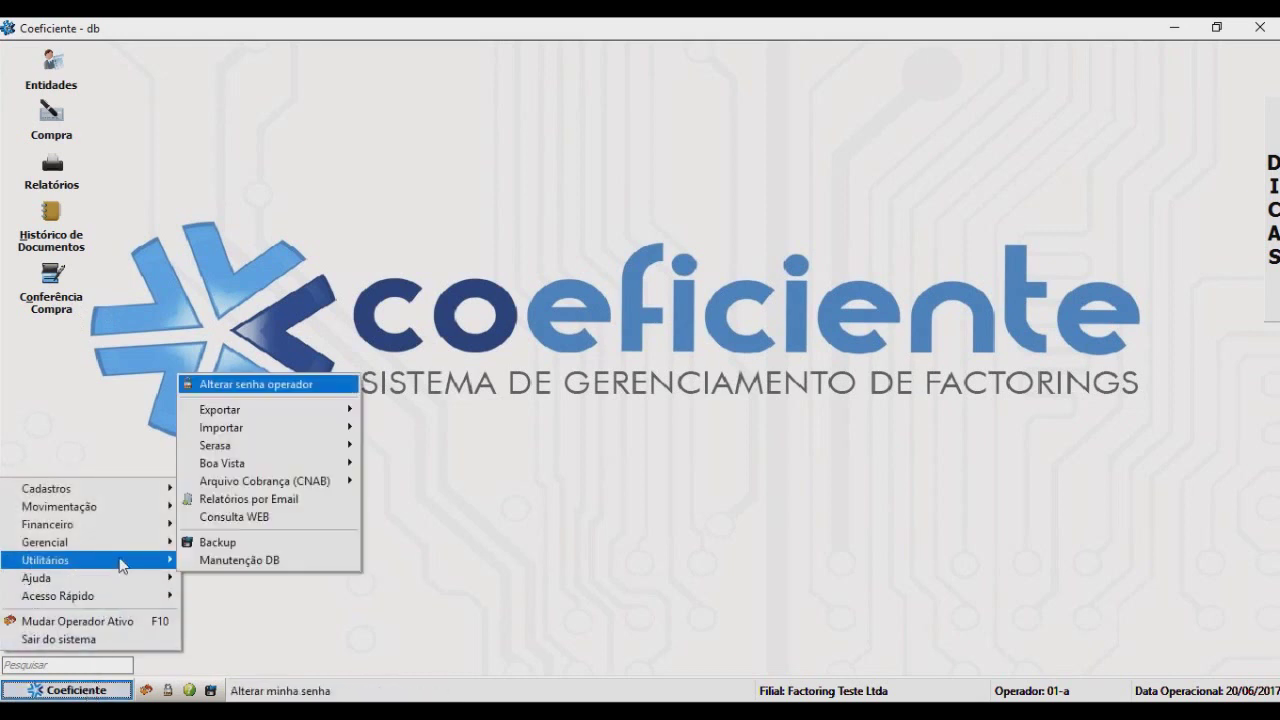
pyautogui.moveTo(309, 419)
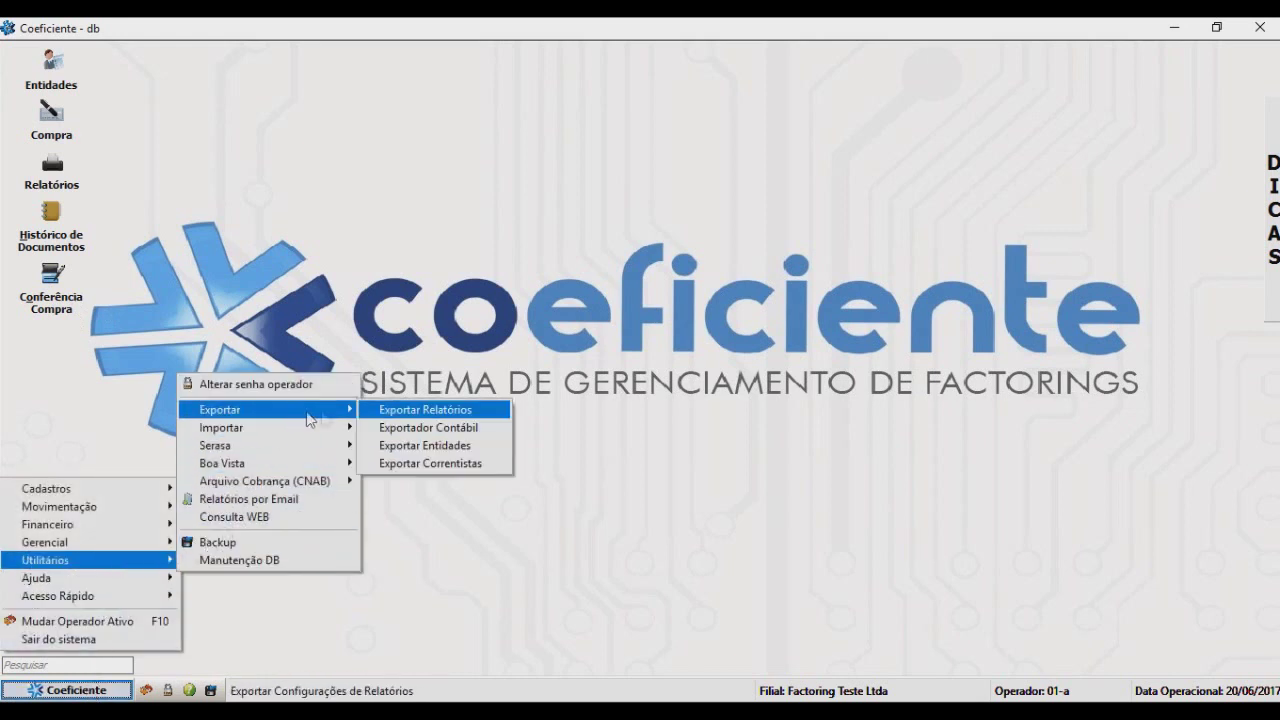
pyautogui.click(405, 427)
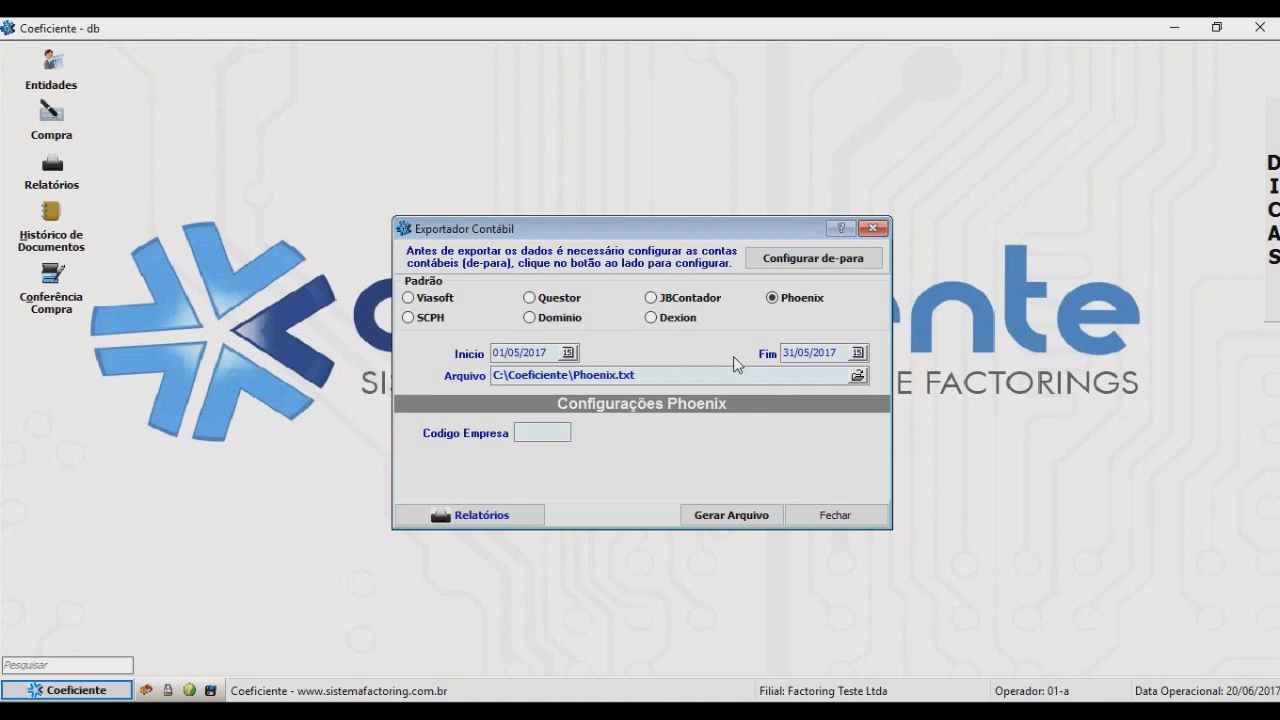
# Close the Exportador Contábil and open the Relatórios por Email utility.
pyautogui.press('Tab')
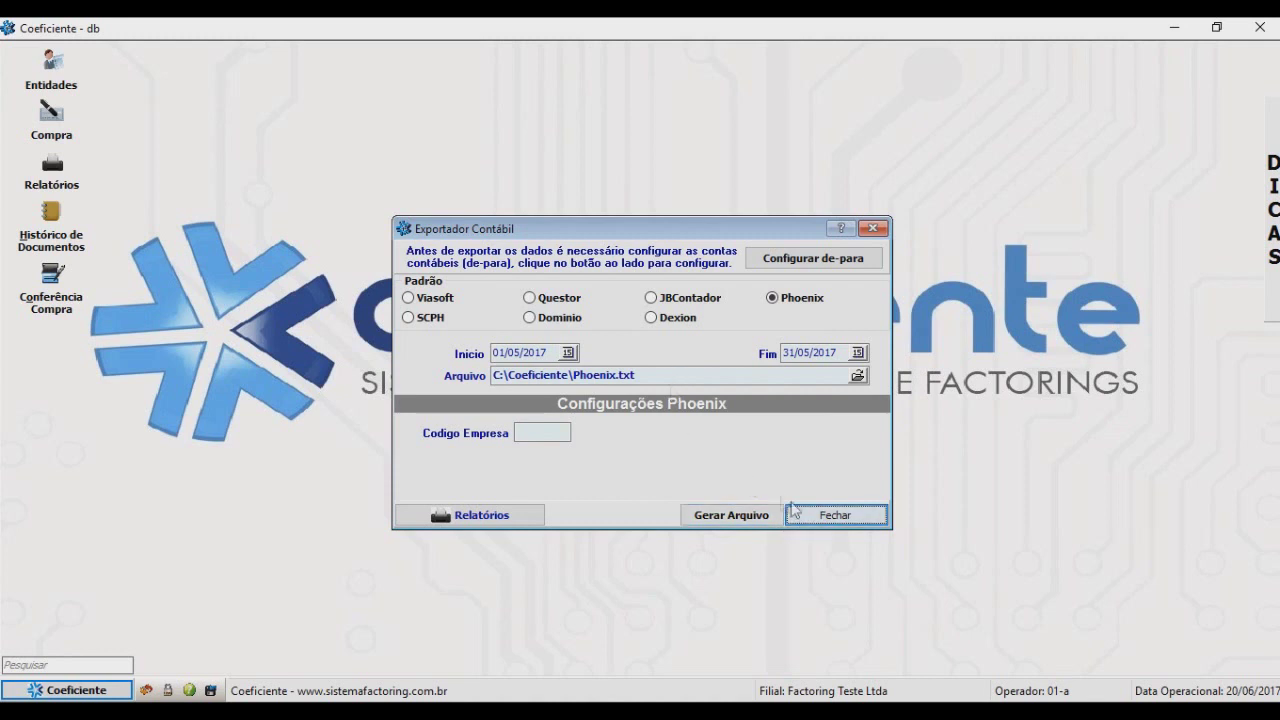
pyautogui.click(829, 515)
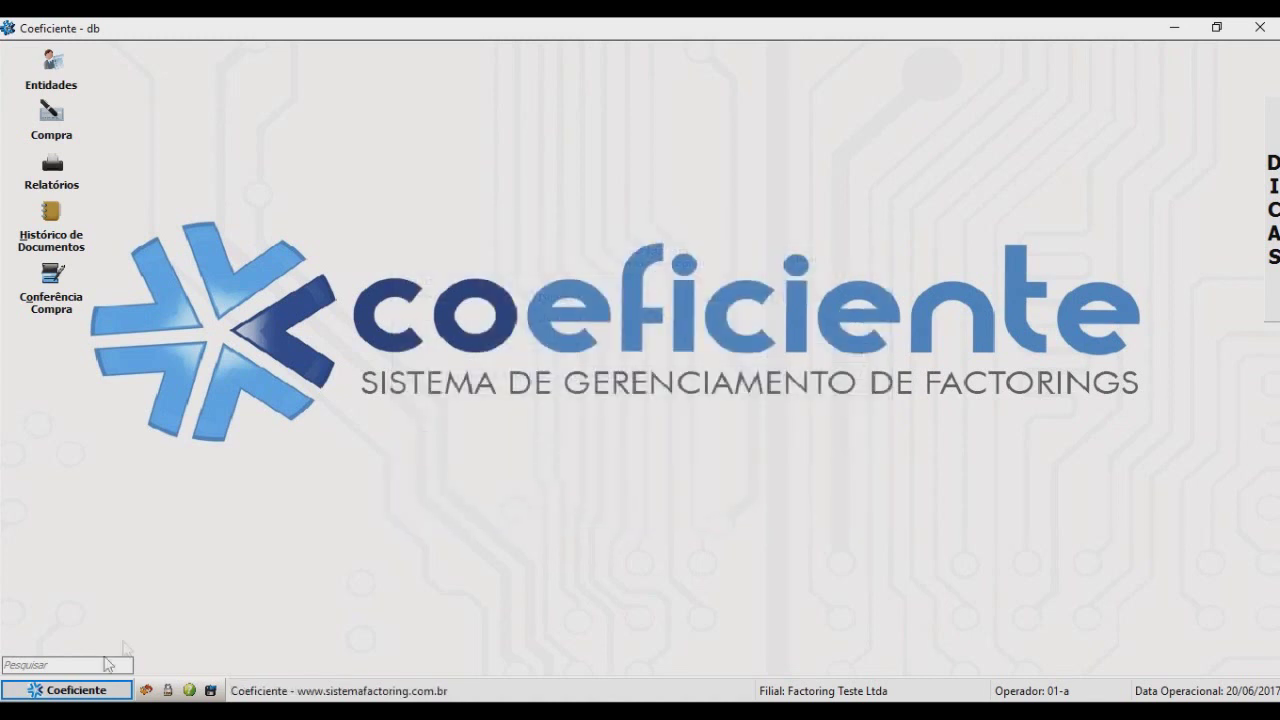
pyautogui.click(118, 688)
pyautogui.moveTo(110, 560)
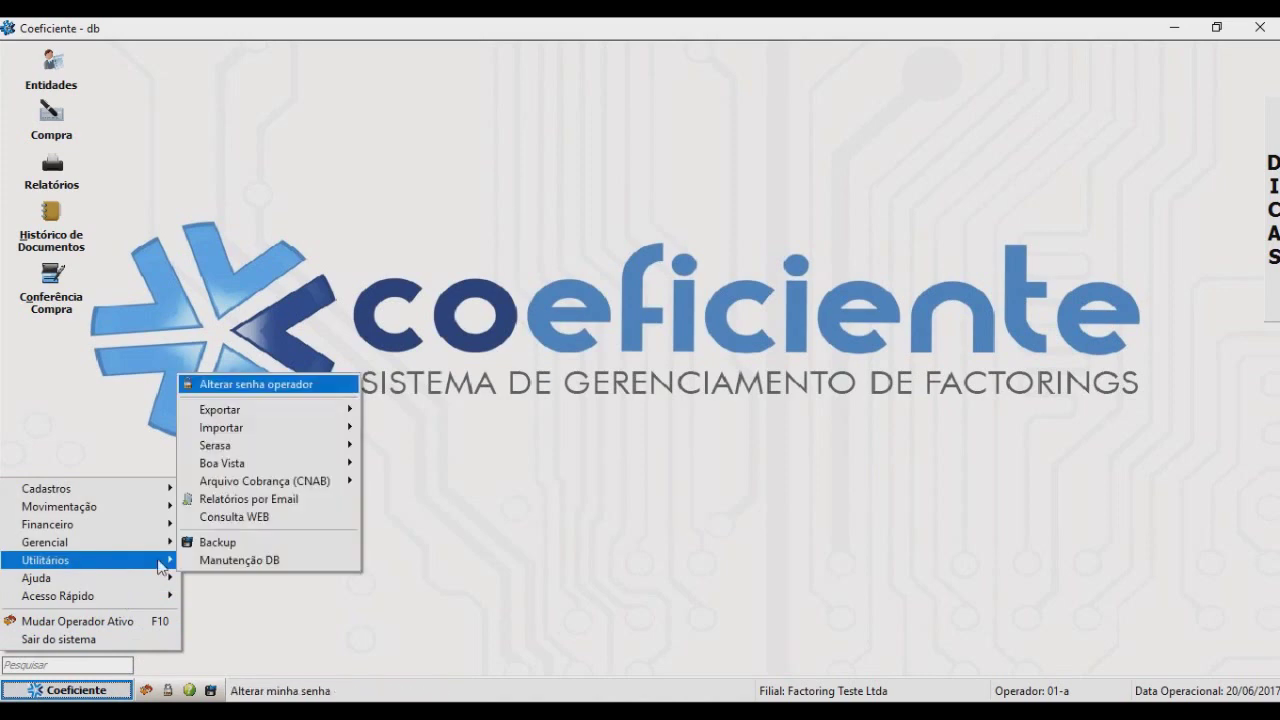
pyautogui.click(290, 505)
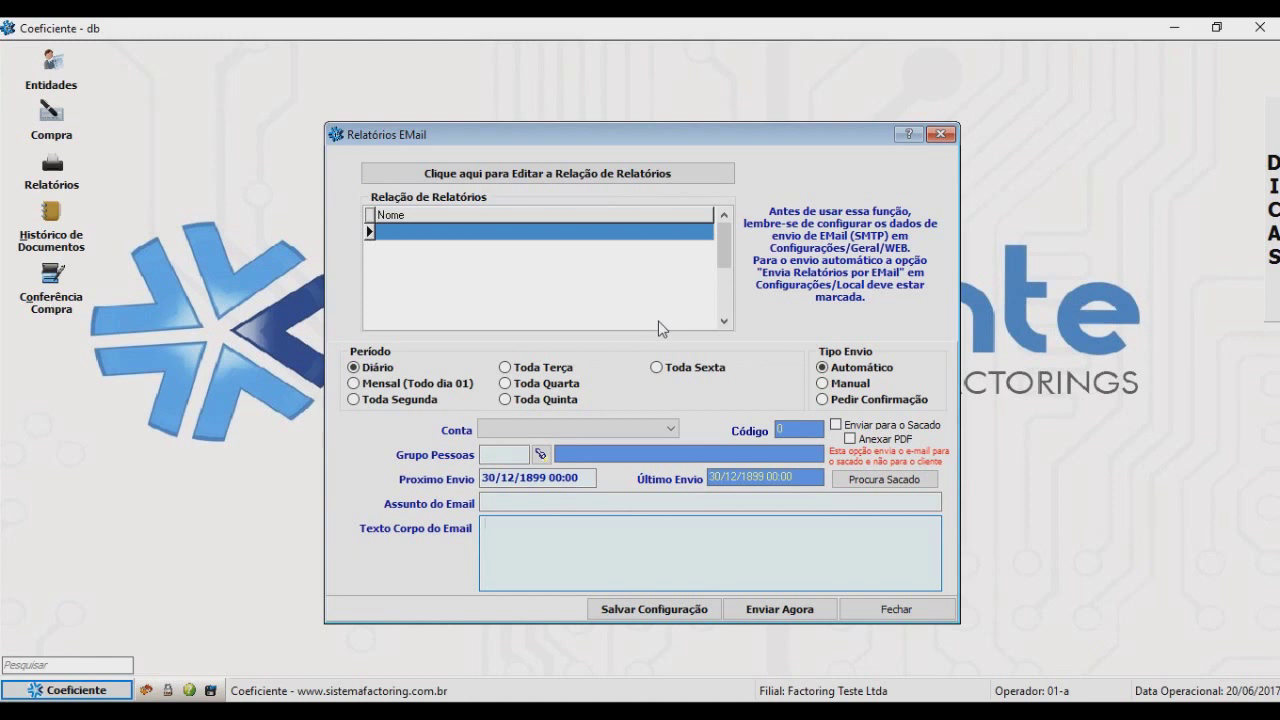
# Set the e-mail report sending period to Toda Segunda and check the Texto Corpo do Email and Conta fields.
pyautogui.click(357, 400)
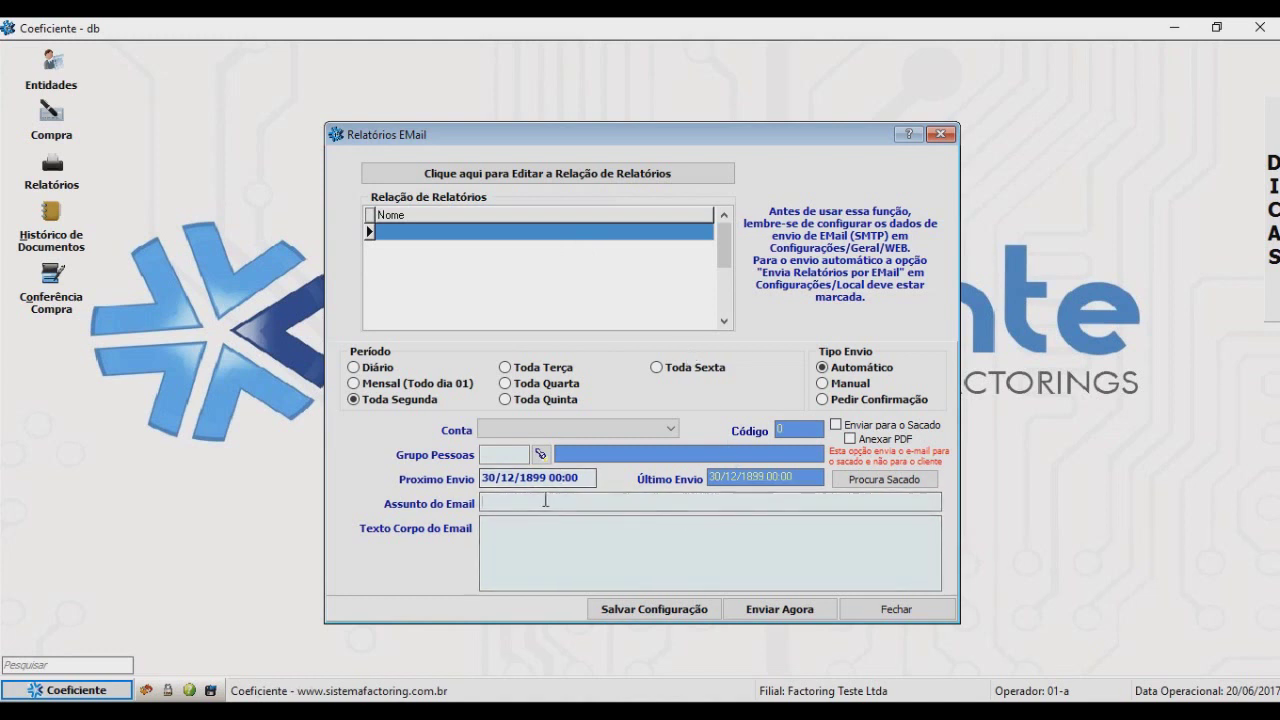
pyautogui.click(561, 538)
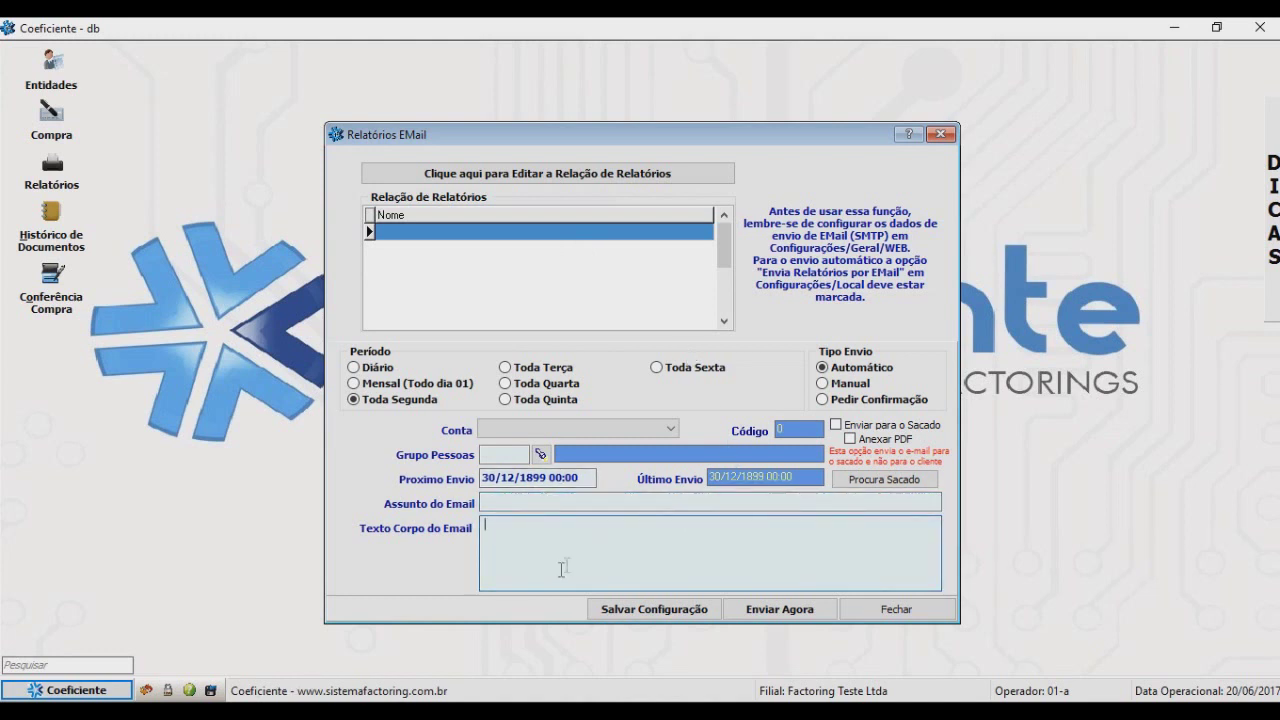
pyautogui.click(599, 431)
# Open the Relatórios people group from the Grupo Pessoas lookup, review its selected clients and leave it without changes.
pyautogui.click(541, 455)
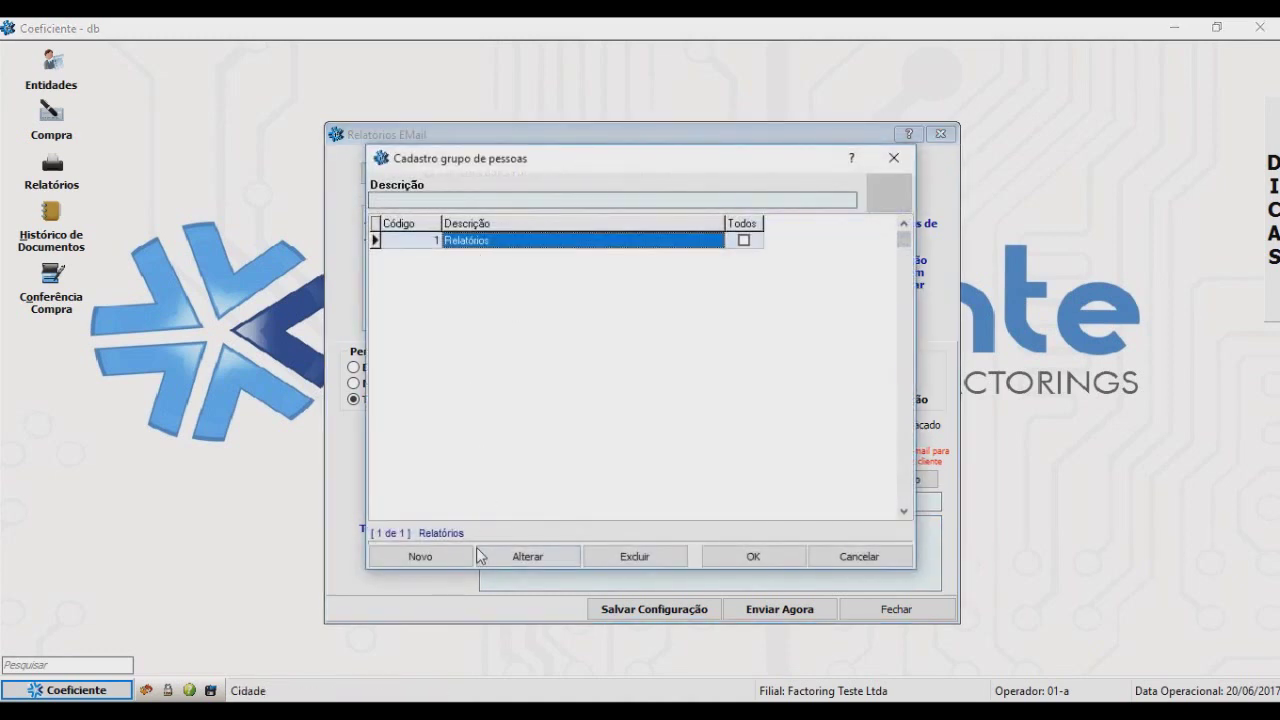
pyautogui.click(482, 556)
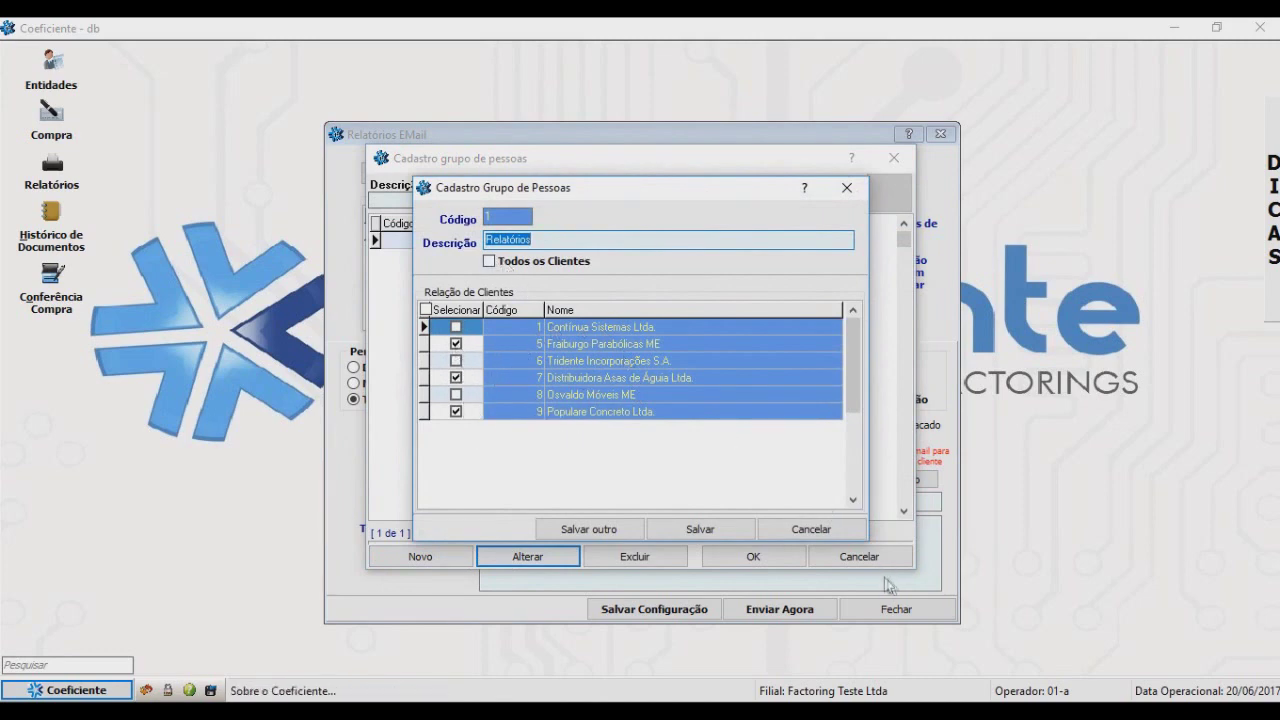
pyautogui.click(811, 529)
# Choose Relatórios as the Grupo Pessoas and close the e-mail report settings without saving.
pyautogui.click(752, 557)
pyautogui.click(688, 505)
pyautogui.click(770, 552)
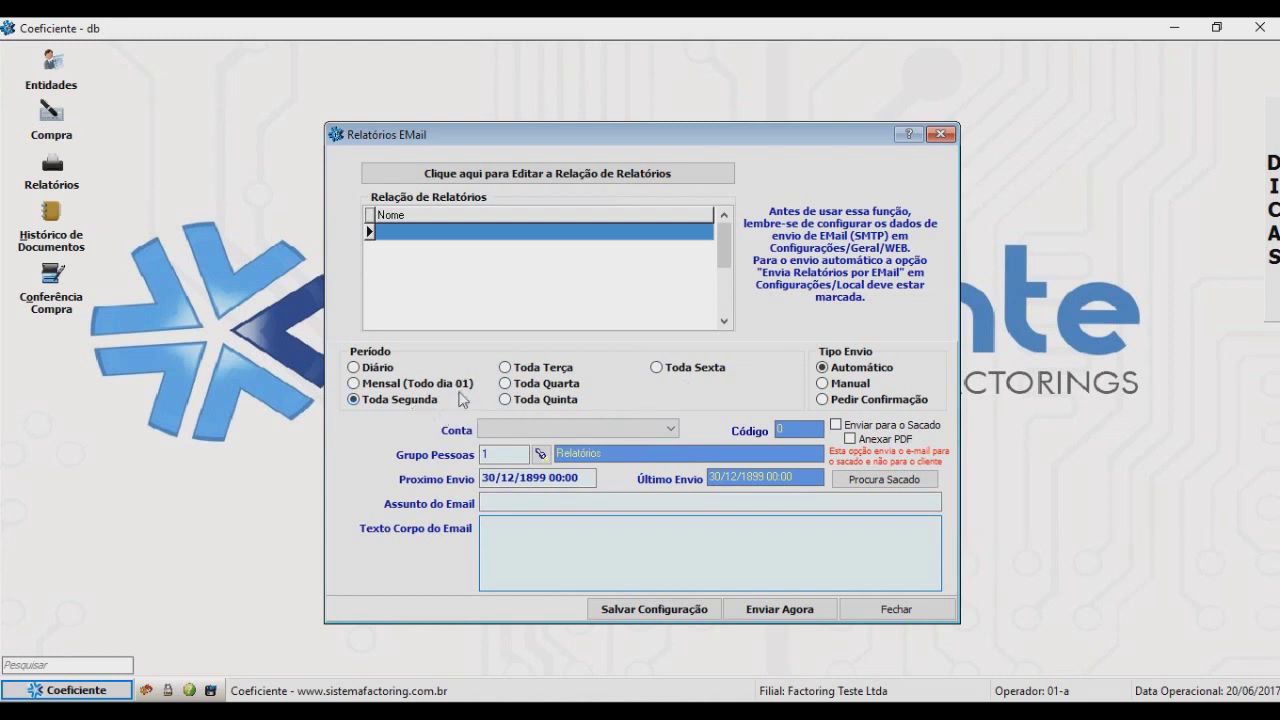
pyautogui.click(896, 609)
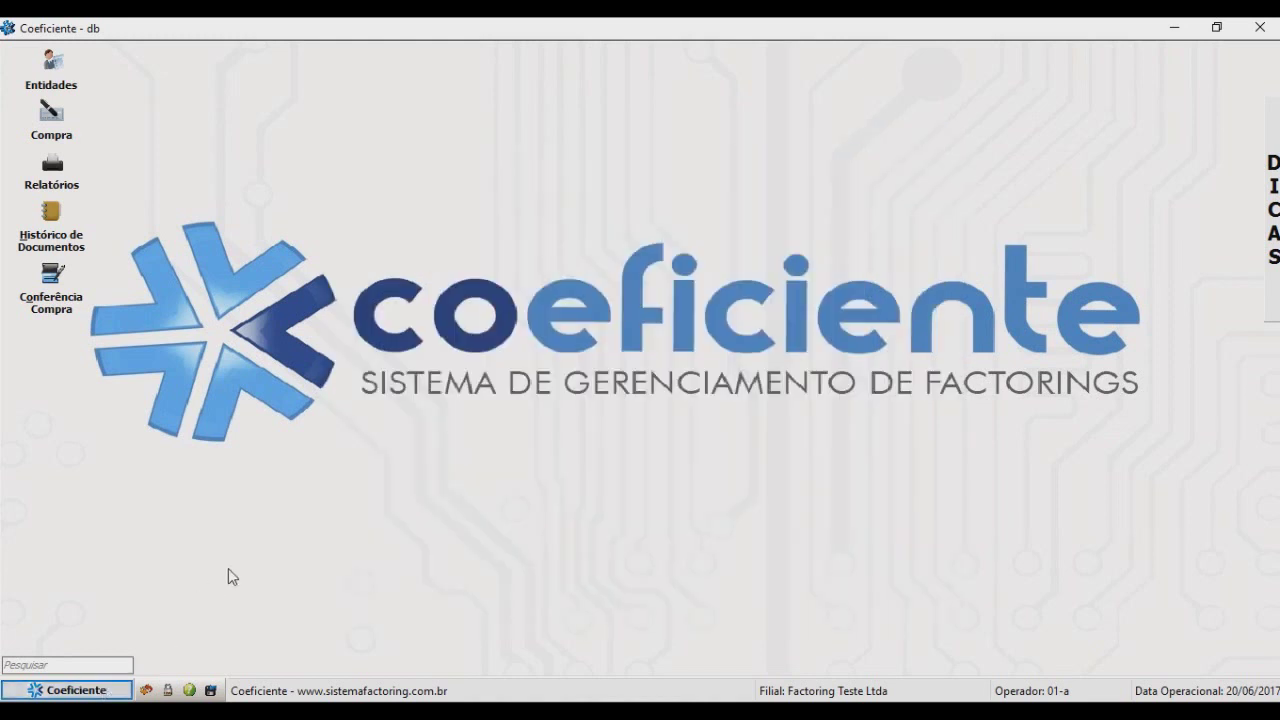
# Open the Consulta WEB utility, review the Envio de Documentos para WEB options and close it without sending.
pyautogui.click(112, 689)
pyautogui.moveTo(118, 570)
pyautogui.click(250, 523)
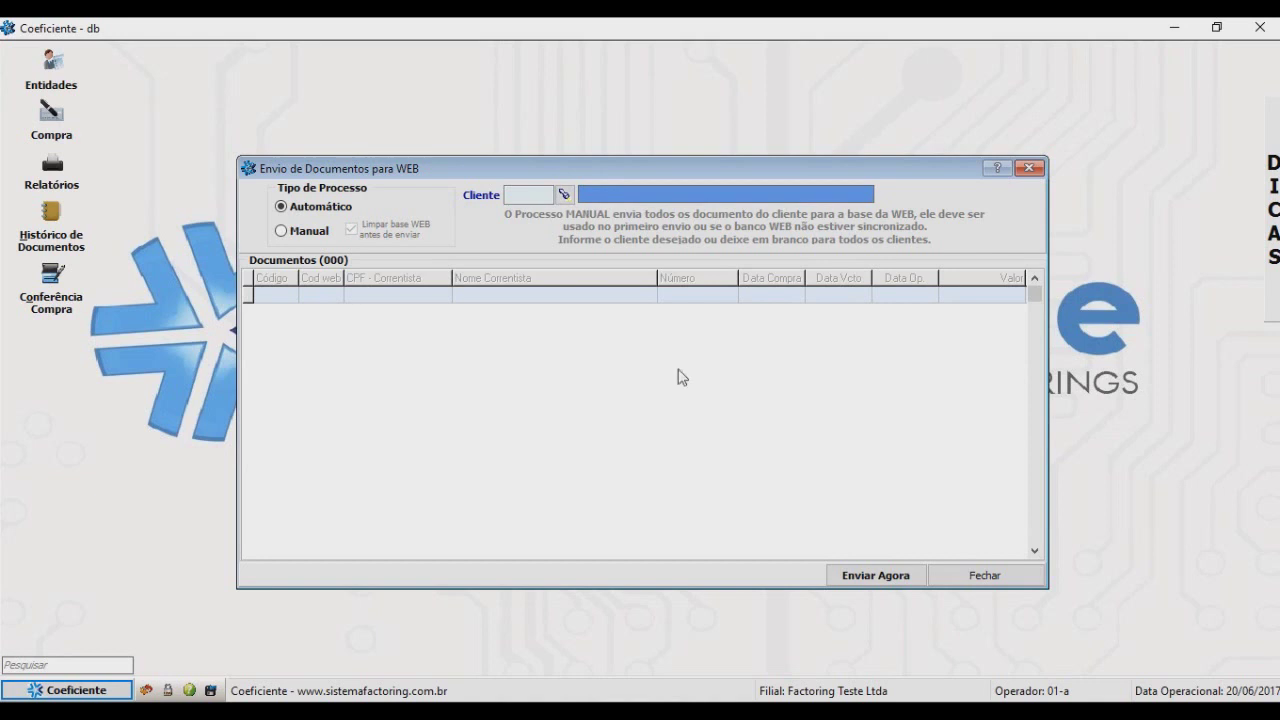
pyautogui.click(984, 575)
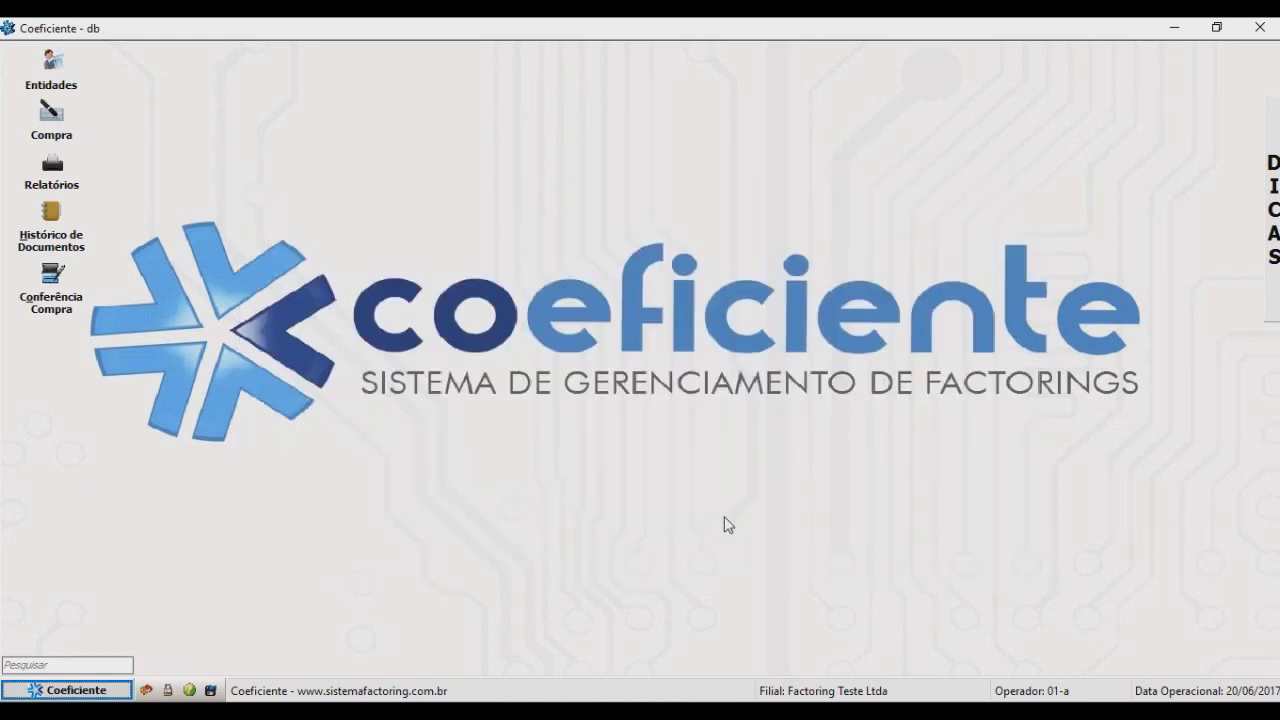